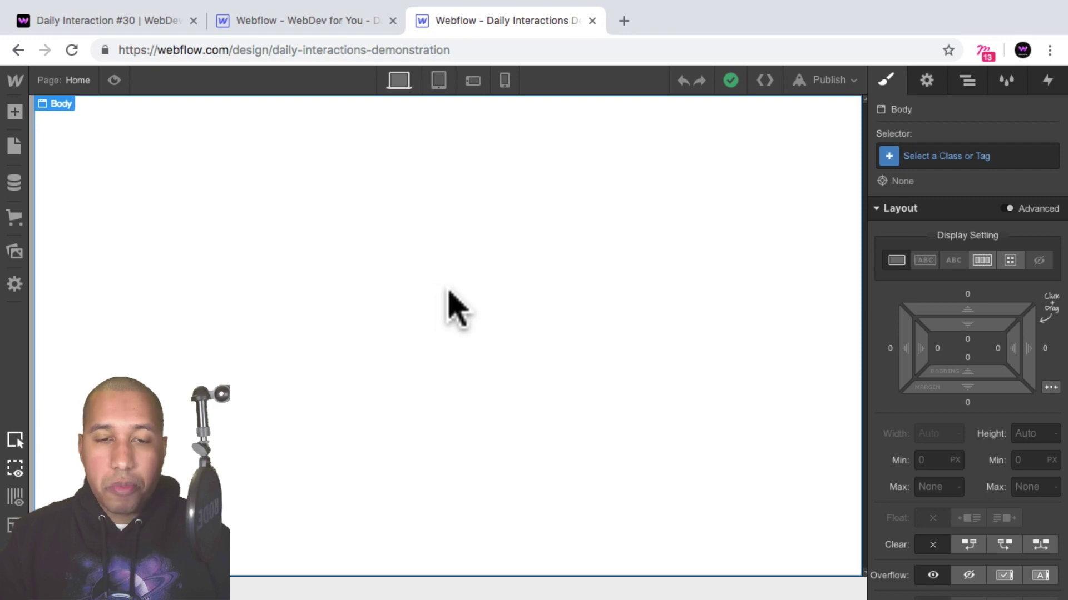
Step: Create the class d-30-body on the page's Body element
{"action": "left_click", "coordinate": [931, 157]}
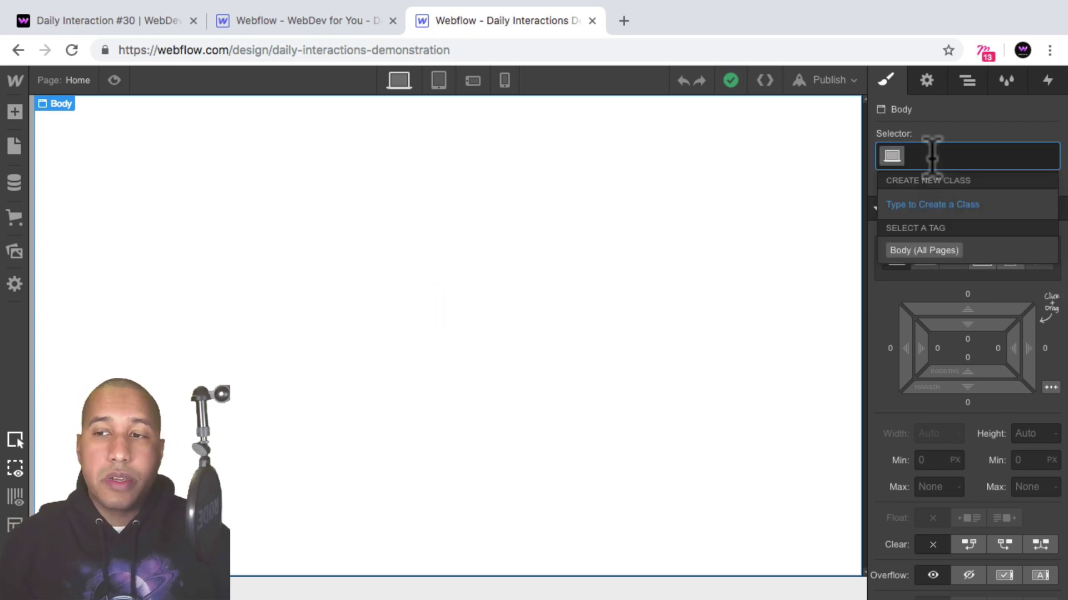
{"action": "type", "text": "d-30"}
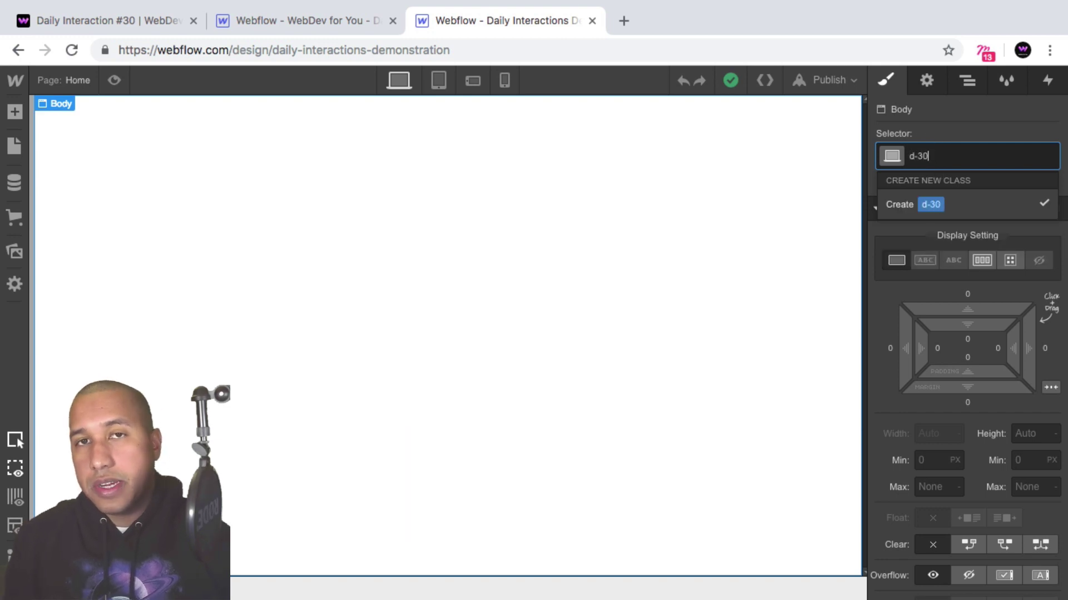
{"action": "type", "text": "-body"}
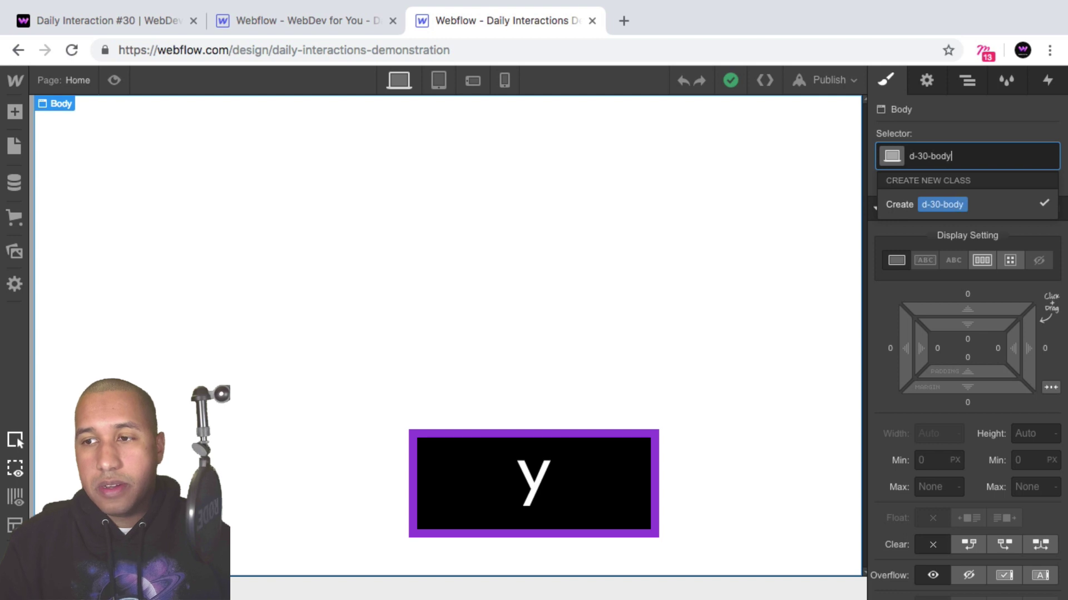
{"action": "key", "text": "Return"}
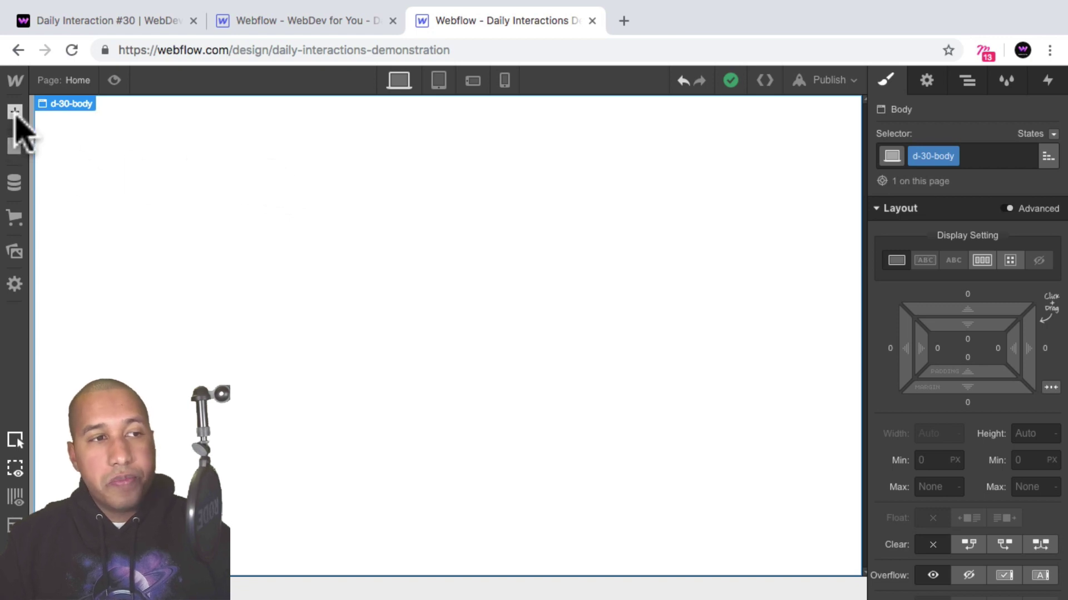
Step: Add a Section to the empty page body and give it the new class d-30-section
{"action": "left_click", "coordinate": [15, 114]}
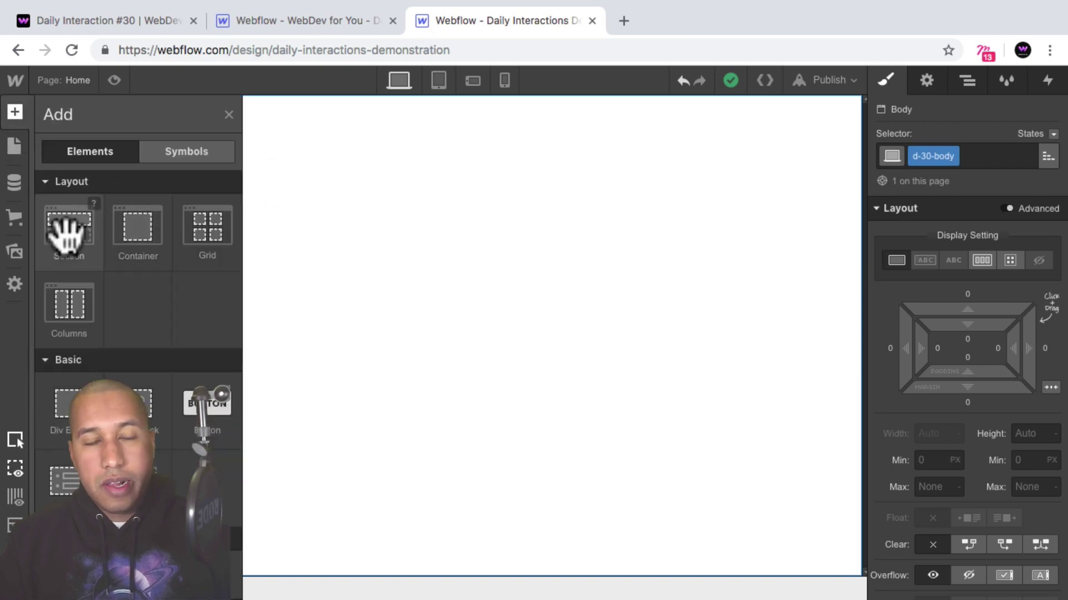
{"action": "left_click_drag", "start_coordinate": [67, 233], "coordinate": [400, 231]}
{"action": "left_click", "coordinate": [972, 157]}
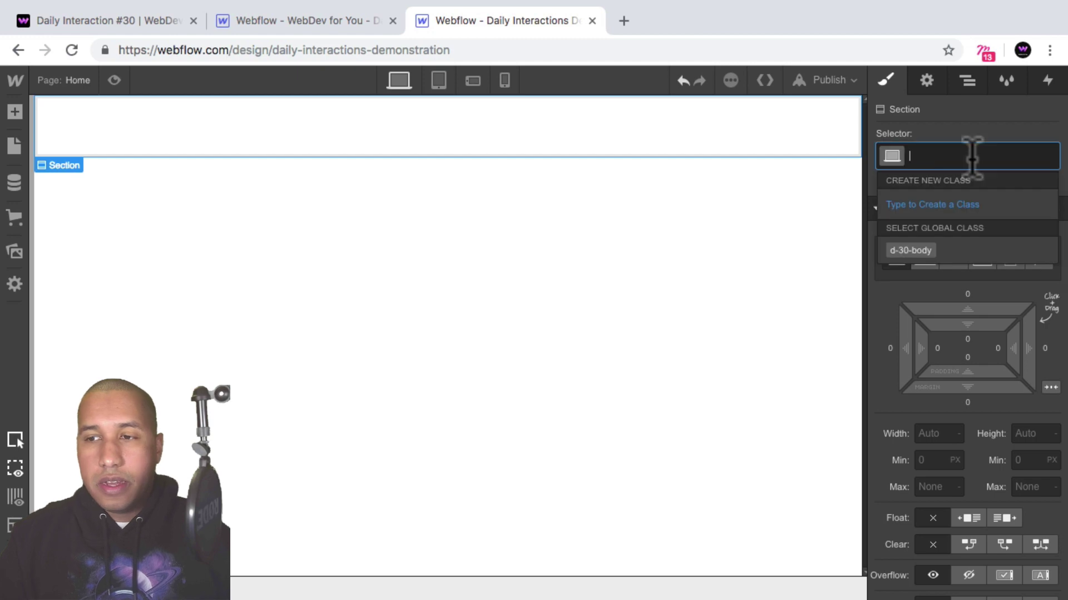
{"action": "type", "text": "d-3"}
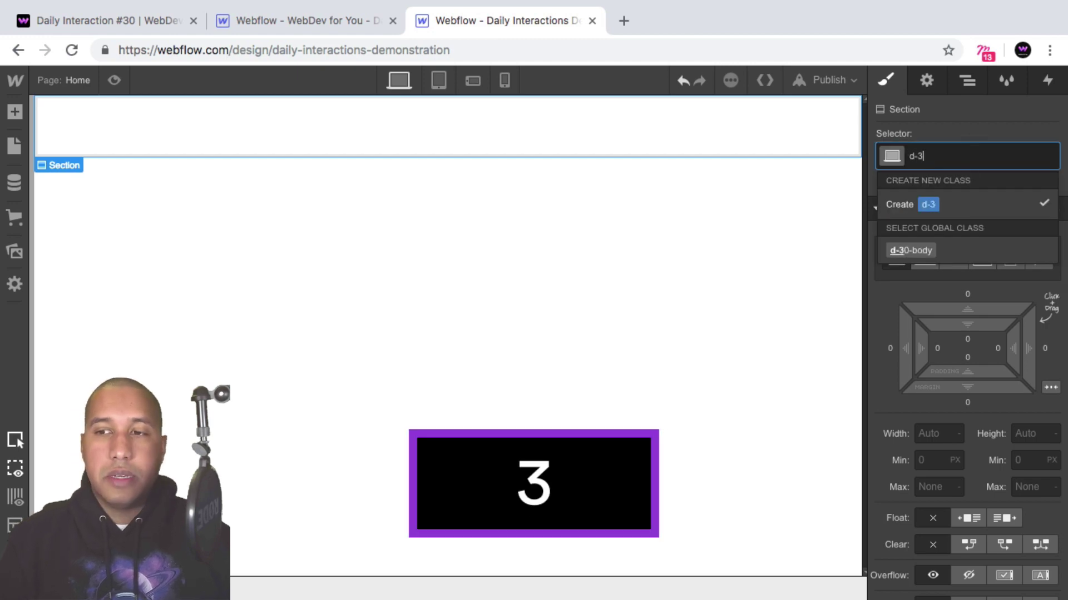
{"action": "type", "text": "0-section"}
{"action": "key", "text": "Return"}
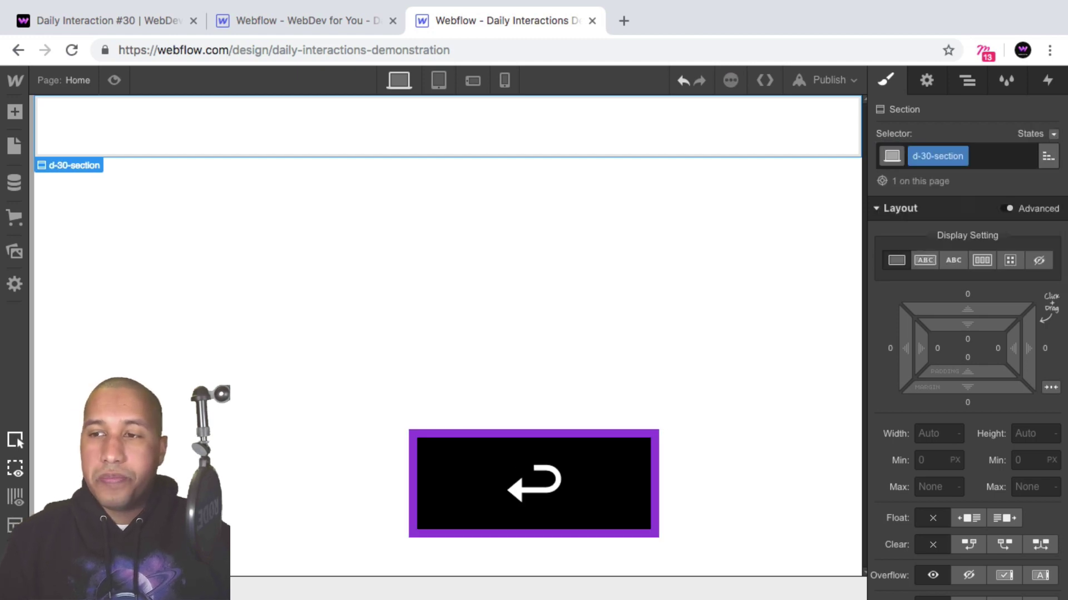
Step: Set the height of the d-30-section to 100 VH
{"action": "left_click", "coordinate": [1032, 435]}
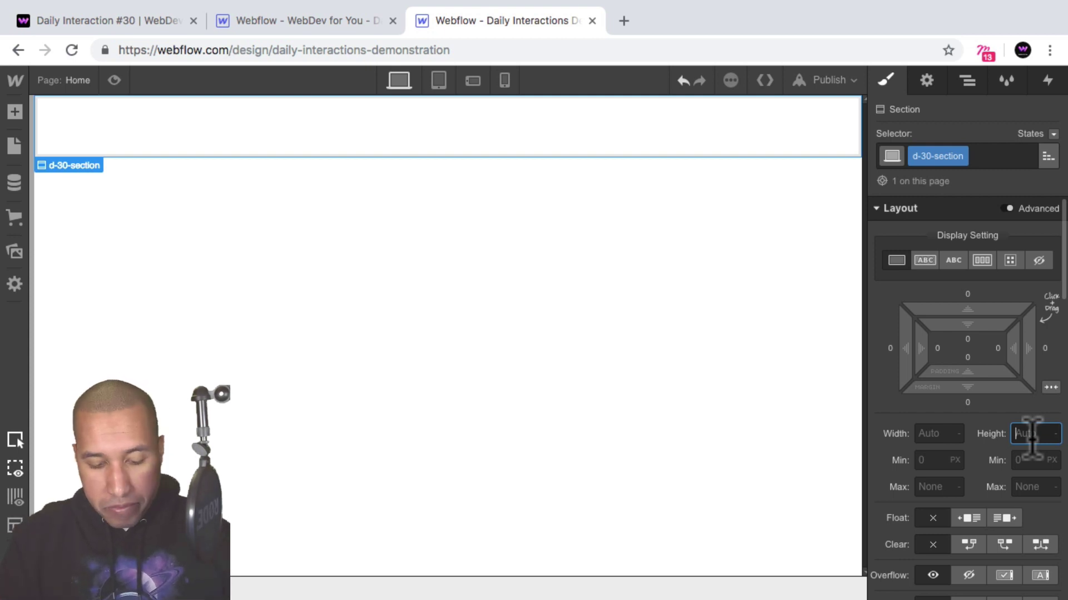
{"action": "type", "text": "100vg"}
{"action": "key", "text": "BackSpace"}
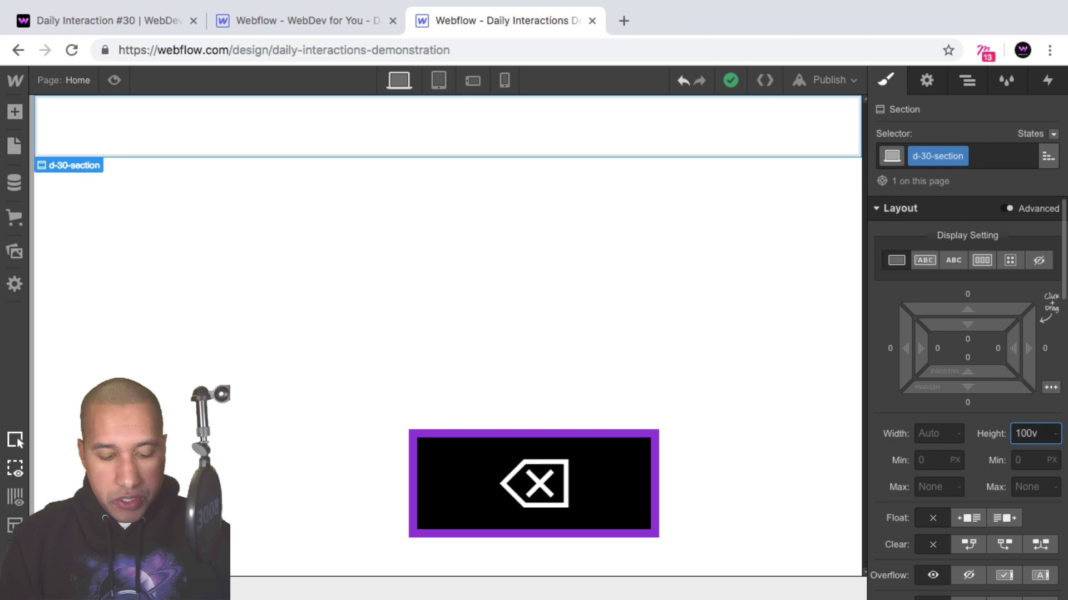
{"action": "type", "text": "h"}
{"action": "key", "text": "Return"}
Step: Give the d-30-section a black background color
{"action": "scroll", "coordinate": [1034, 445], "scroll_direction": "down", "scroll_amount": 10}
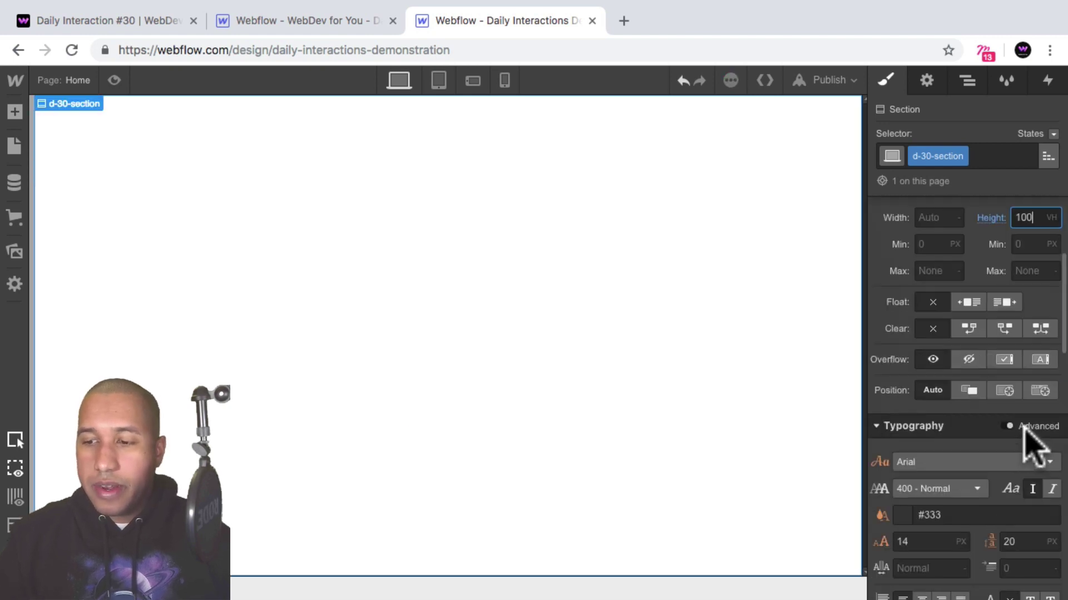
{"action": "scroll", "coordinate": [1022, 425], "scroll_direction": "down", "scroll_amount": 1}
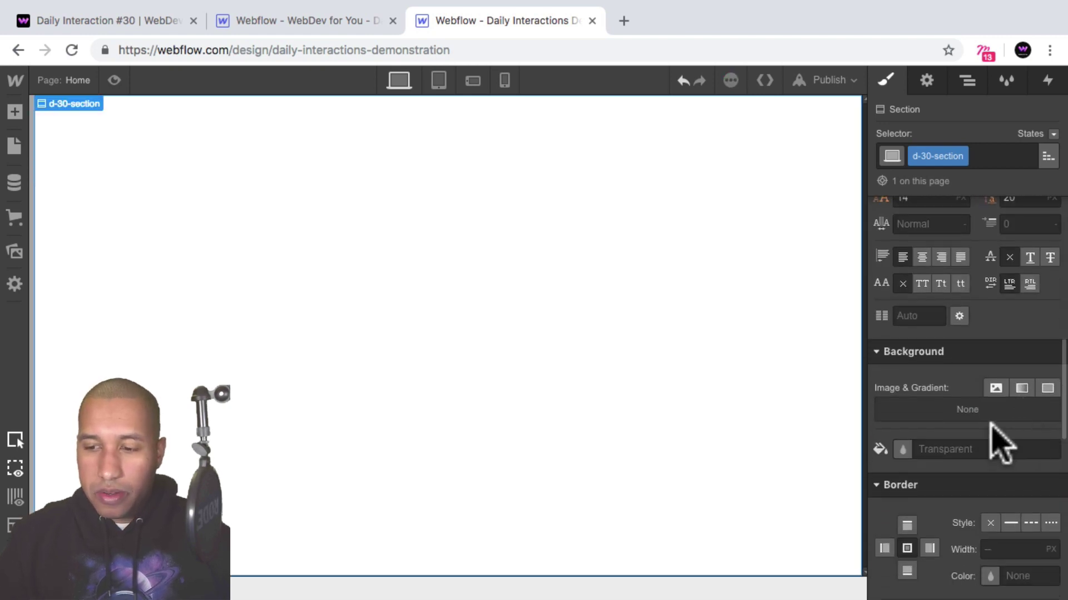
{"action": "left_click", "coordinate": [903, 449]}
{"action": "left_click", "coordinate": [927, 368]}
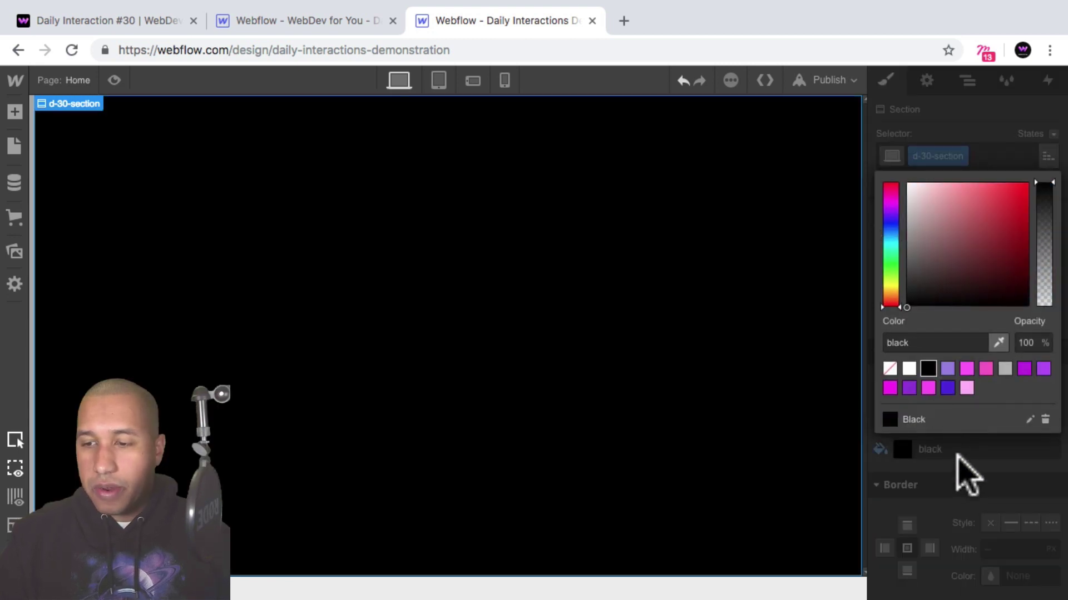
{"action": "left_click", "coordinate": [990, 487]}
Step: Make the d-30-section a horizontal flex container with its children centered on both axes
{"action": "scroll", "coordinate": [993, 490], "scroll_direction": "up", "scroll_amount": 3}
{"action": "scroll", "coordinate": [993, 478], "scroll_direction": "up", "scroll_amount": 5}
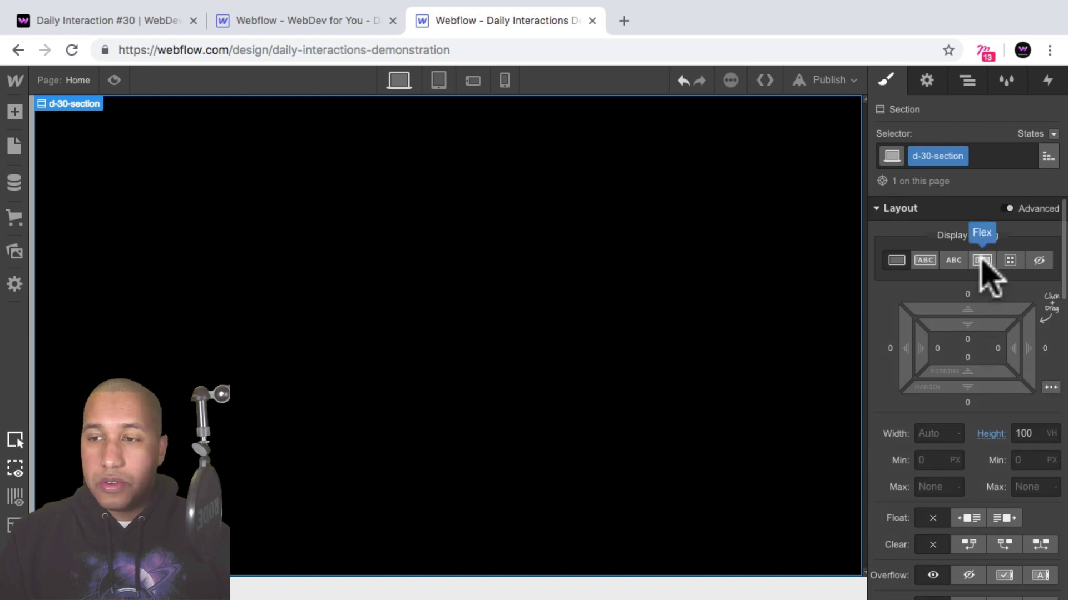
{"action": "left_click", "coordinate": [980, 261]}
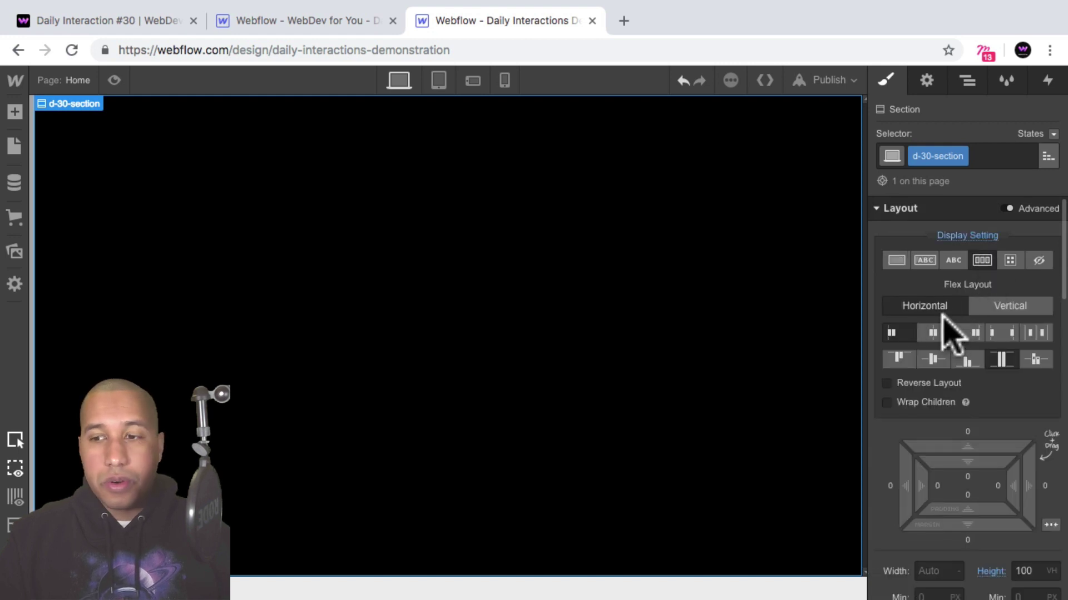
{"action": "left_click", "coordinate": [934, 333]}
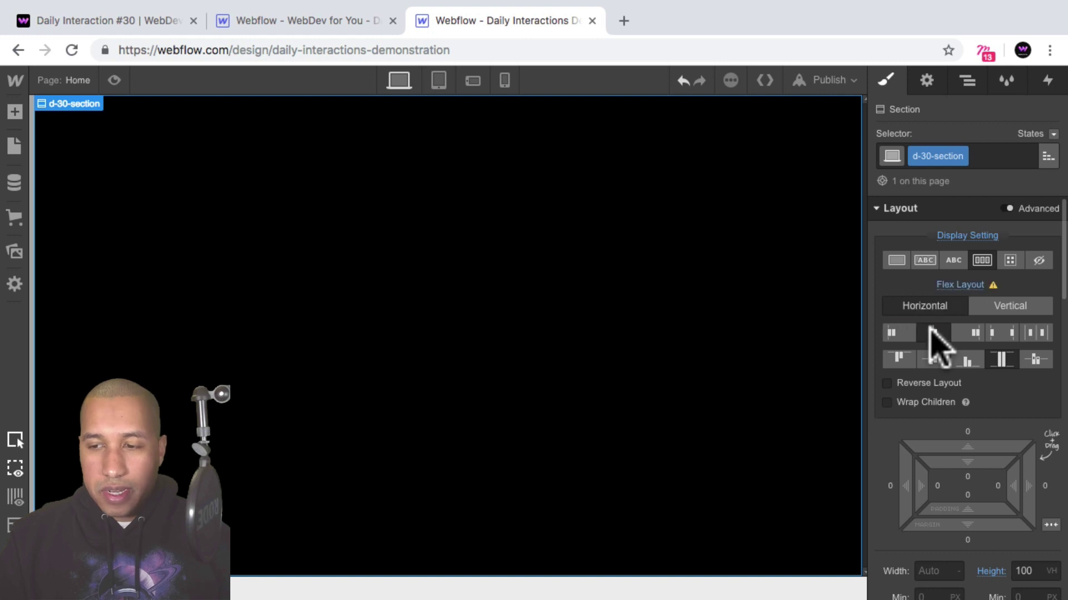
{"action": "left_click", "coordinate": [934, 361]}
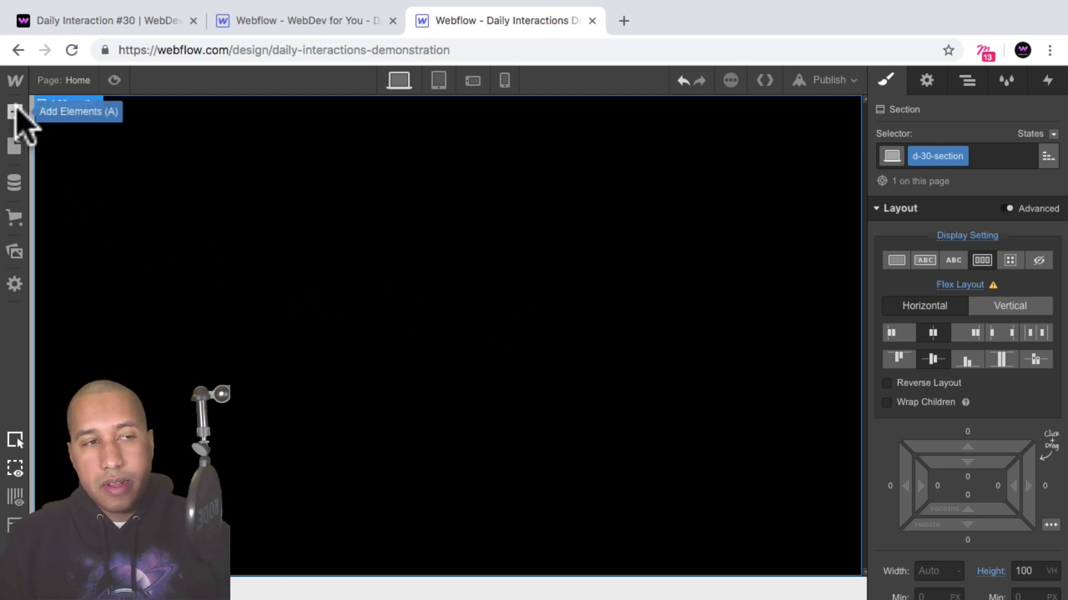
Step: Add a Div Block inside the section and give it the new class d-30-wrapper
{"action": "left_click", "coordinate": [15, 110]}
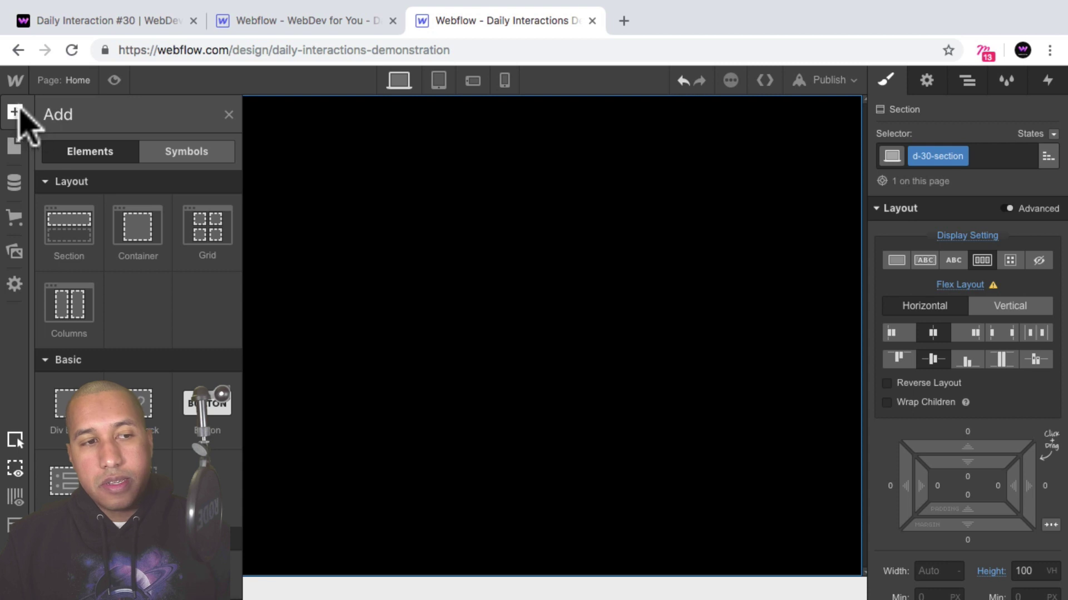
{"action": "left_click", "coordinate": [69, 403]}
{"action": "left_click", "coordinate": [965, 158]}
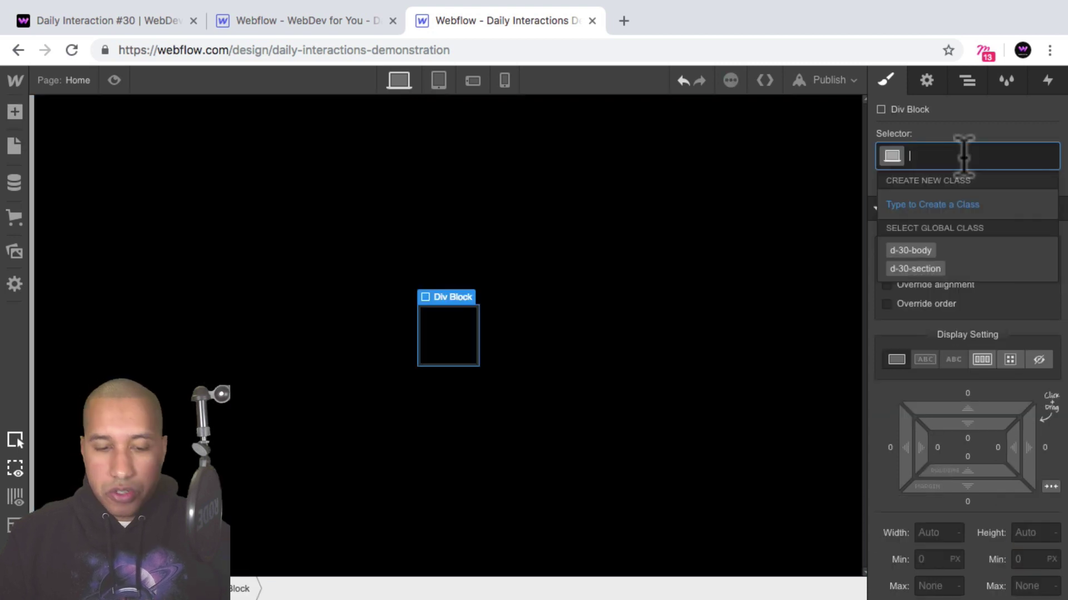
{"action": "type", "text": "d-30-"}
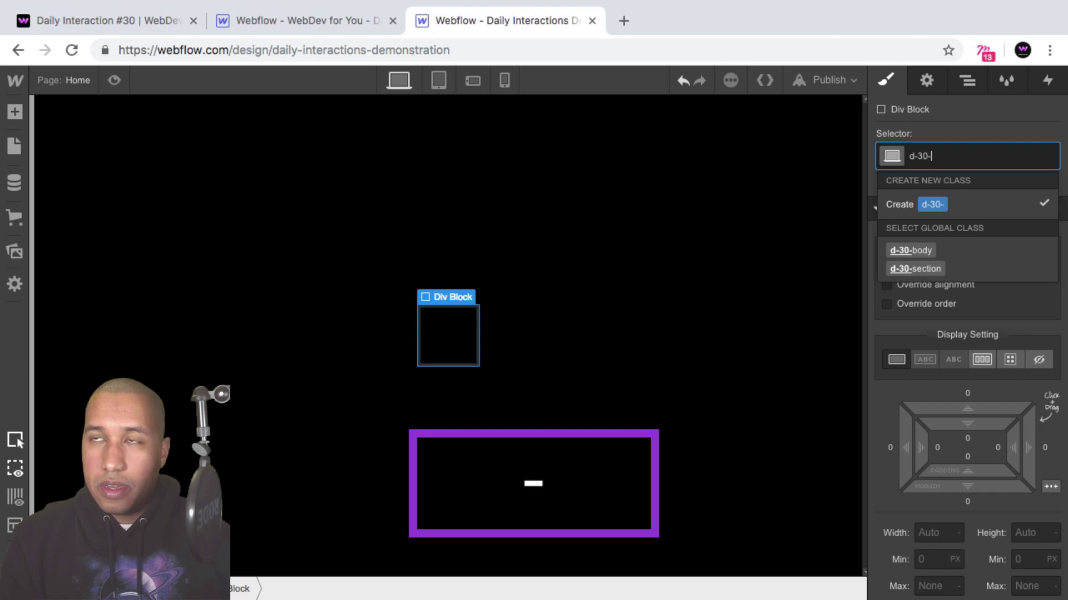
{"action": "type", "text": "wrapper"}
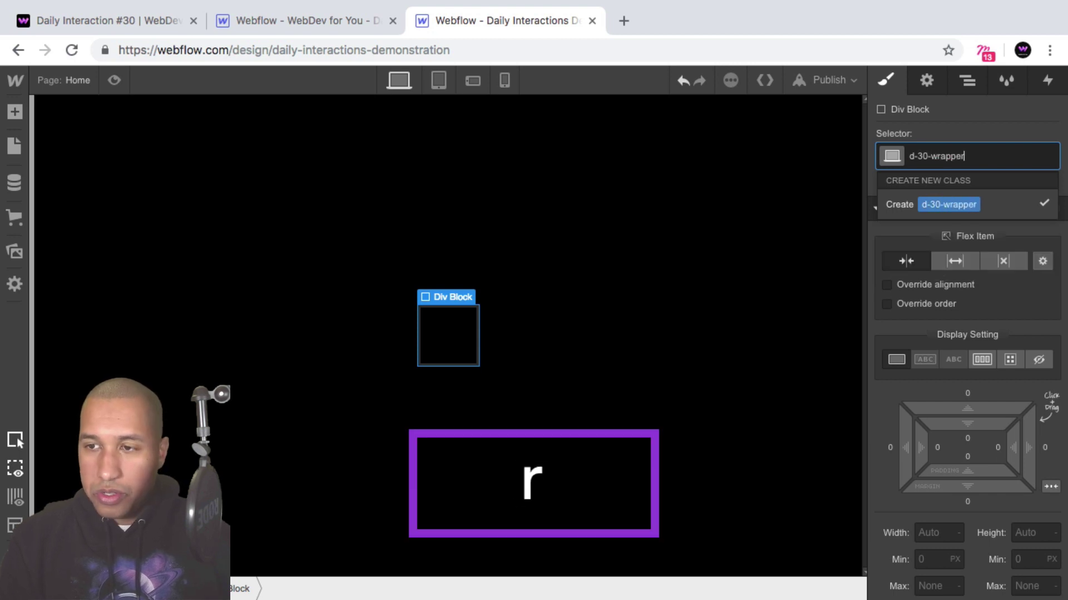
{"action": "key", "text": "Return"}
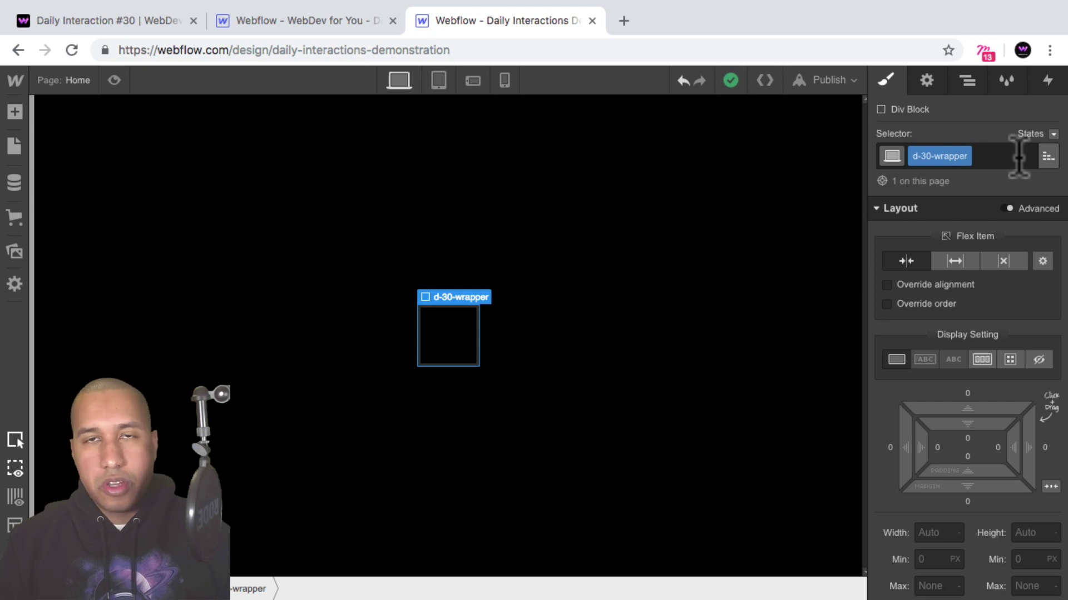
Step: Set the d-30-wrapper div block to 960 px wide and 350 px high
{"action": "scroll", "coordinate": [995, 244], "scroll_direction": "down", "scroll_amount": 1}
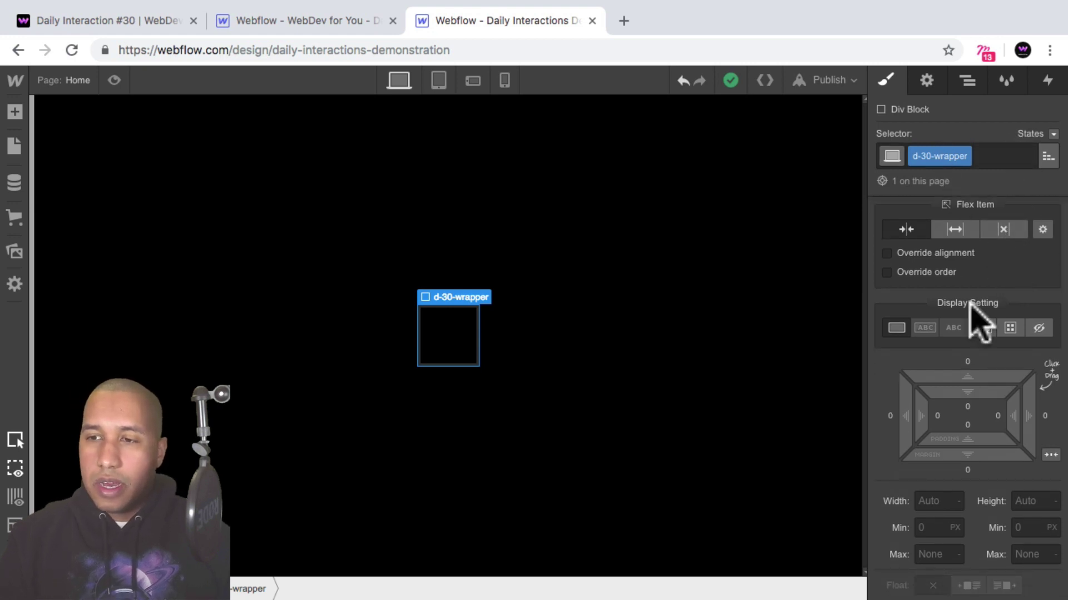
{"action": "scroll", "coordinate": [977, 317], "scroll_direction": "down", "scroll_amount": 2}
{"action": "left_click", "coordinate": [925, 434]}
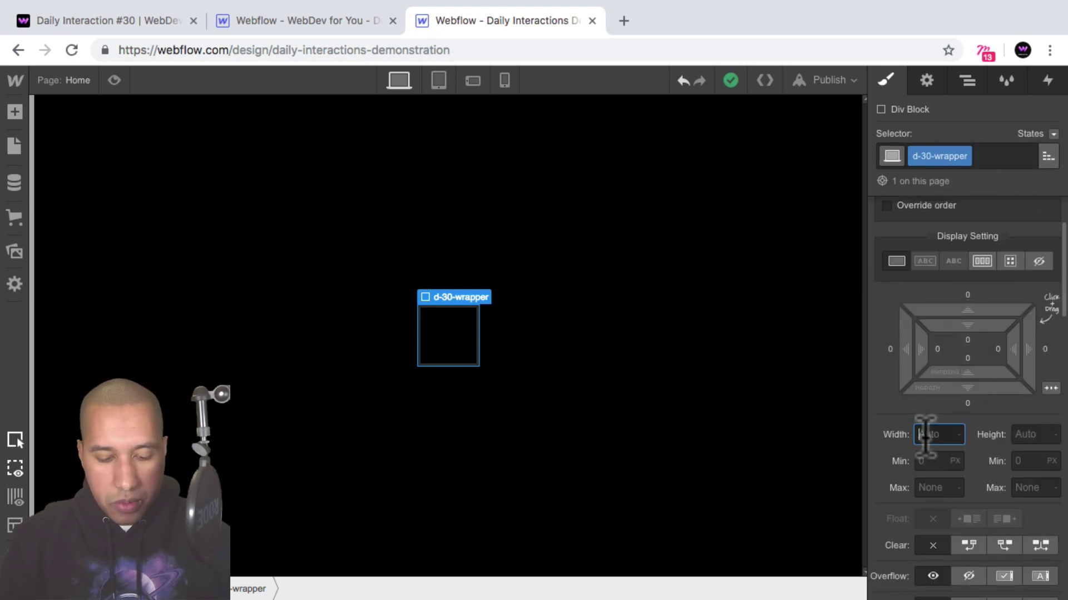
{"action": "type", "text": "960"}
{"action": "key", "text": "Return"}
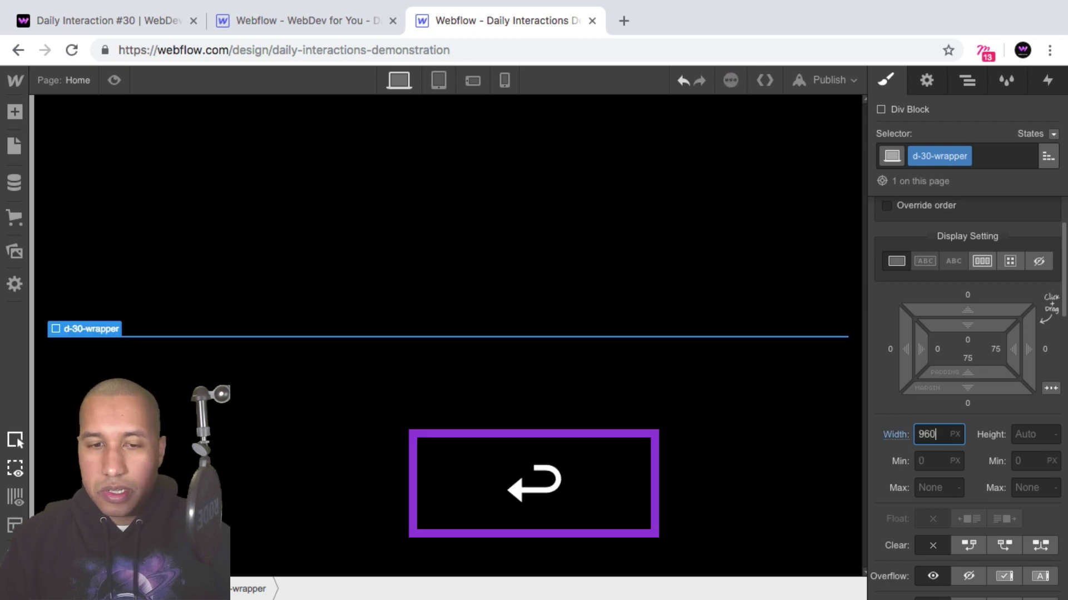
{"action": "left_click", "coordinate": [1043, 433]}
{"action": "type", "text": "350"}
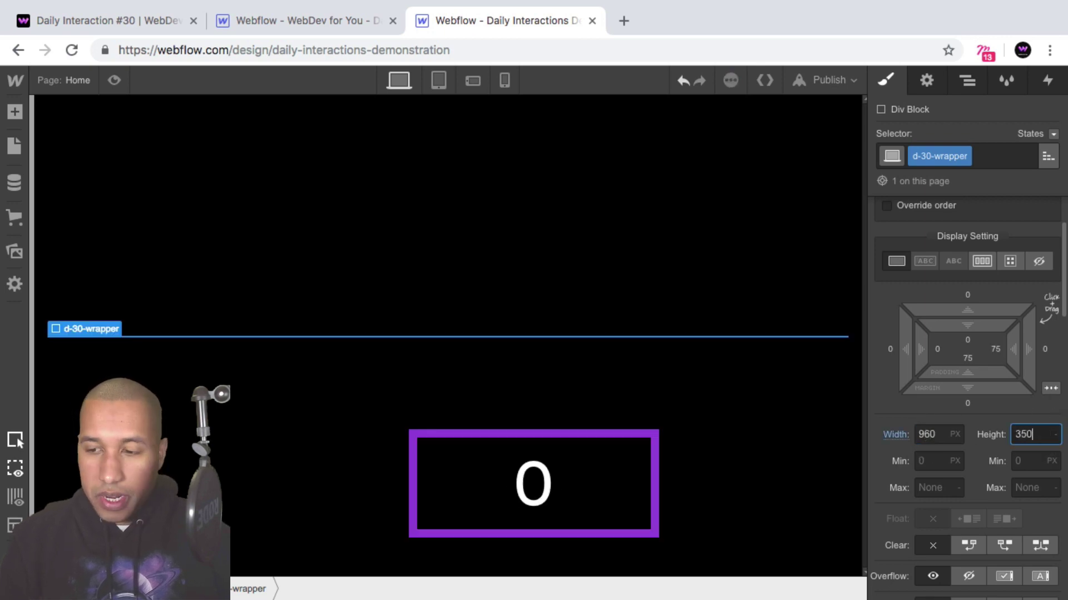
{"action": "key", "text": "Return"}
{"action": "left_click", "coordinate": [1016, 370], "text": "alt+shift"}
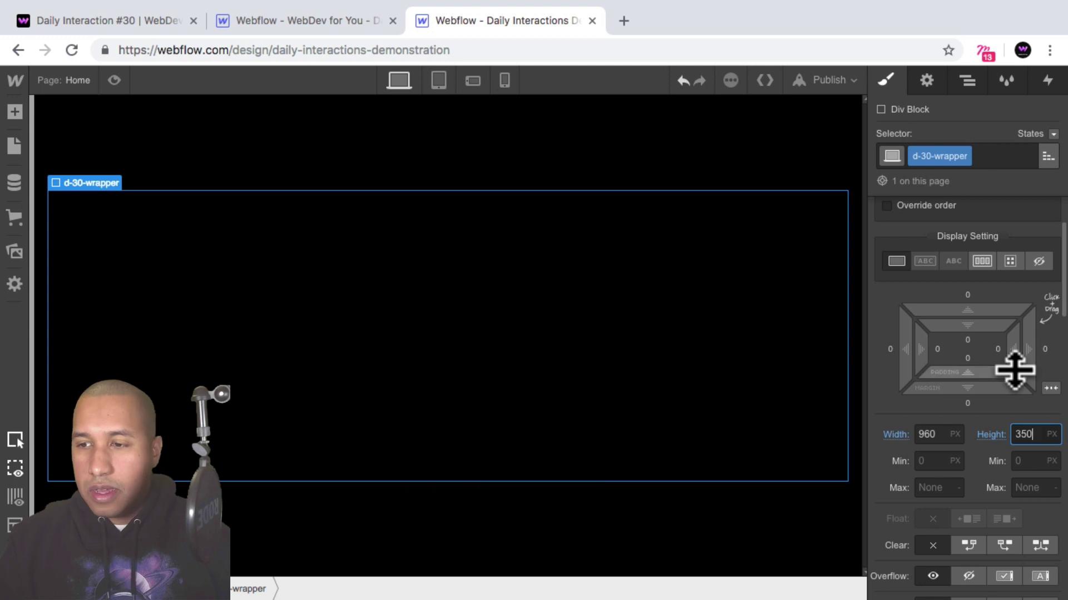
Step: Make the d-30-wrapper a horizontal flex container with stretched children, and open the library of elements to add
{"action": "left_click", "coordinate": [982, 261]}
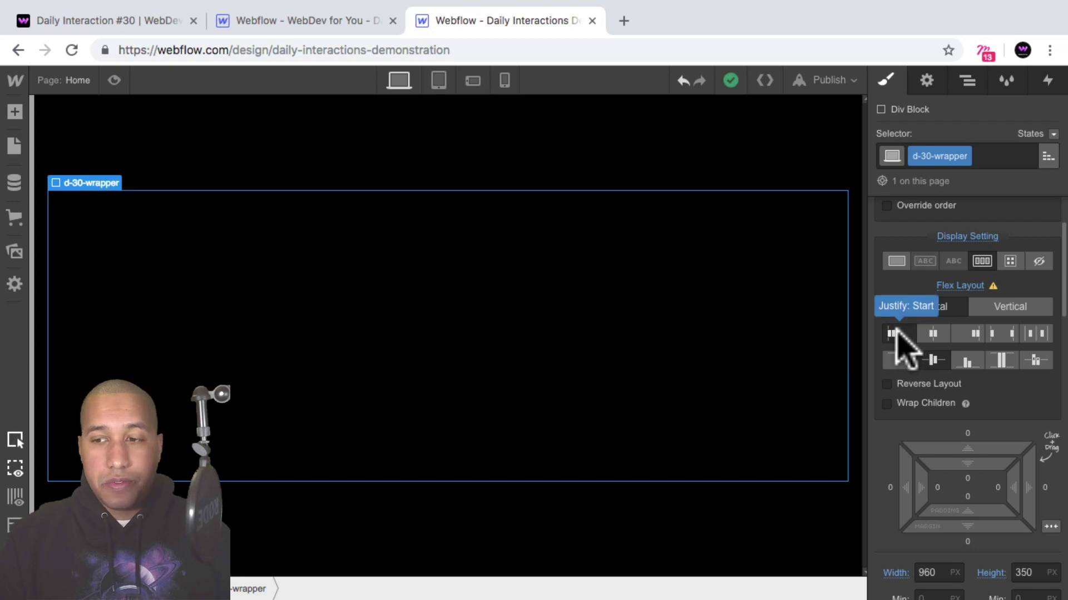
{"action": "left_click", "coordinate": [1002, 360]}
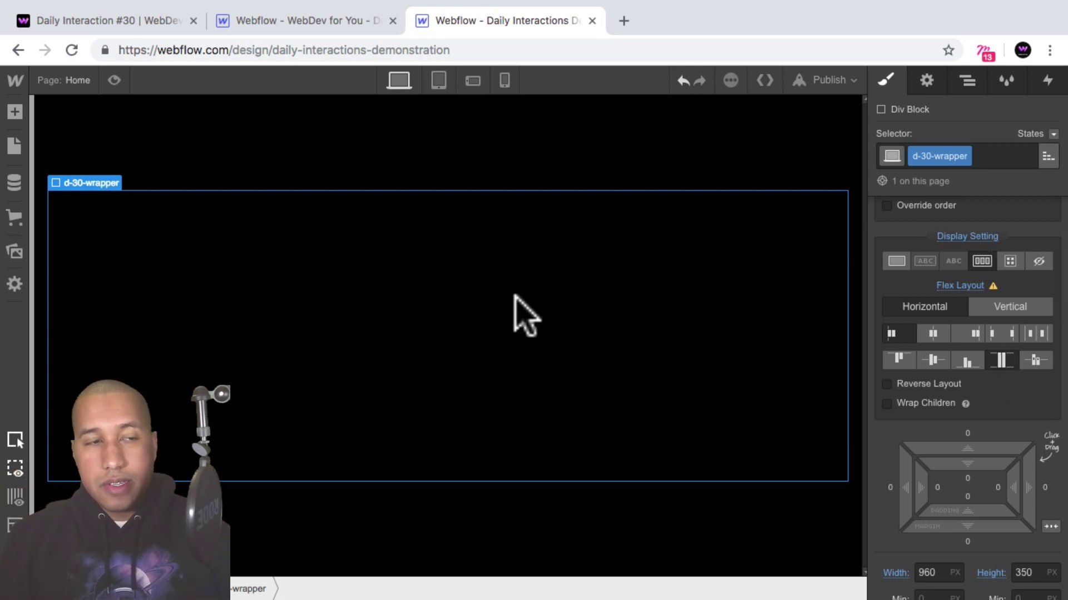
{"action": "left_click", "coordinate": [15, 112]}
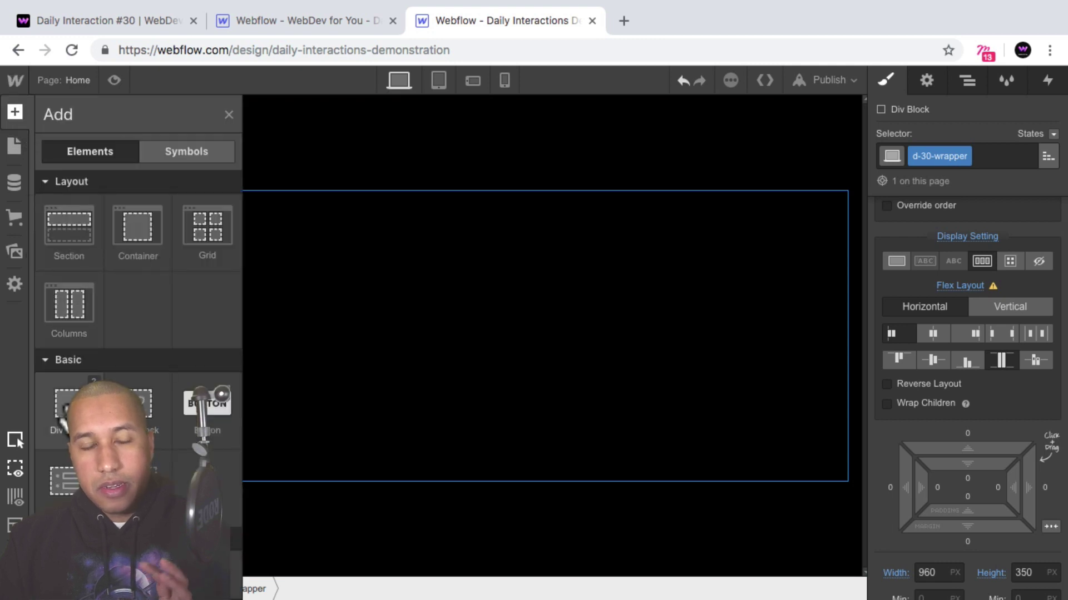
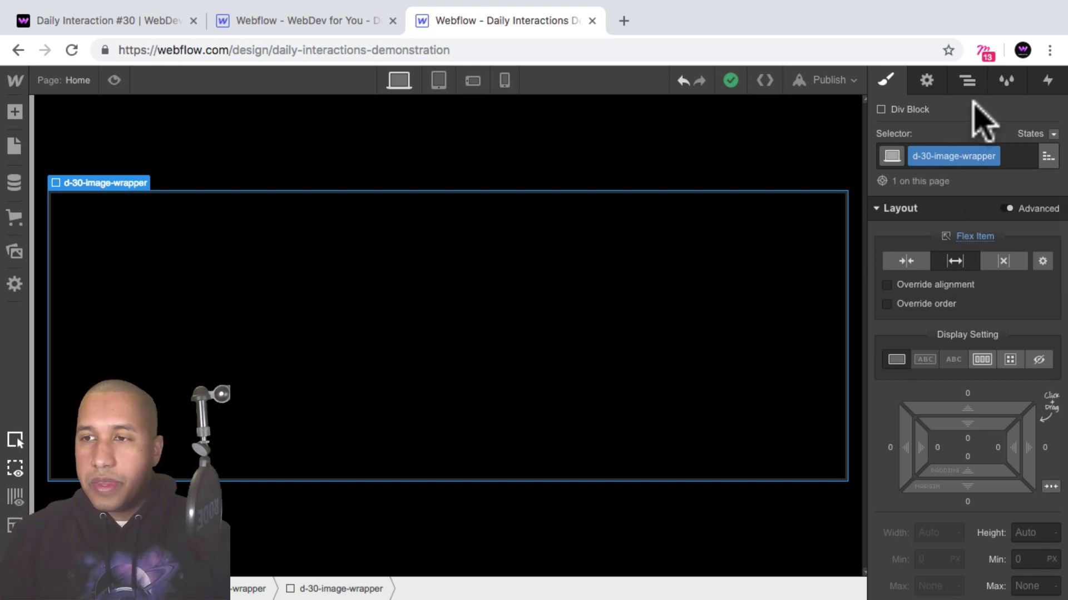
Step: Expand d-30-section in the page's element hierarchy to examine its nesting, keeping the image wrapper selected
{"action": "left_click", "coordinate": [969, 81]}
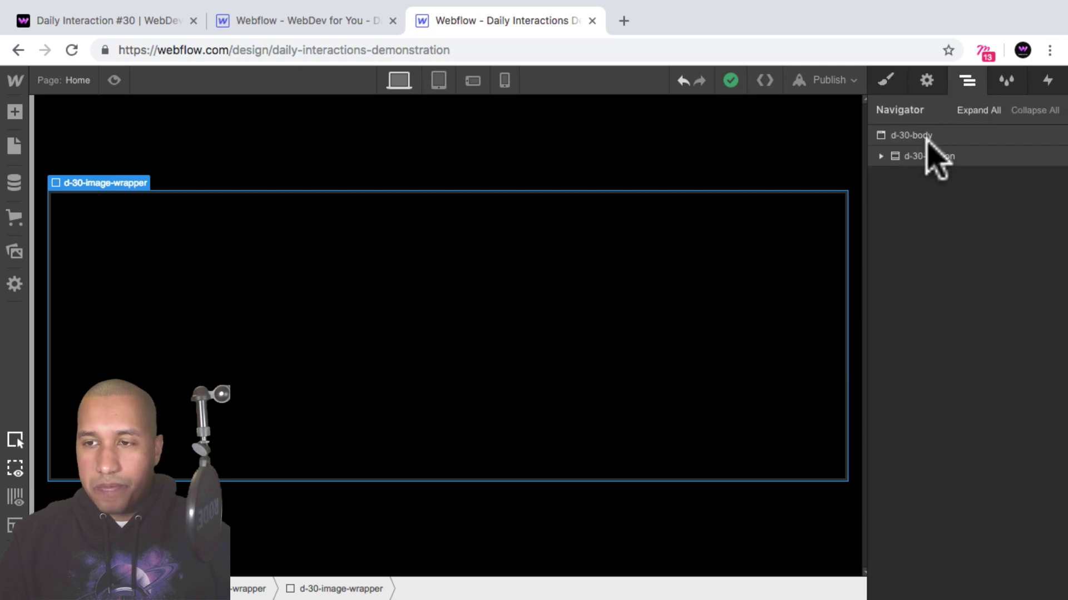
{"action": "left_click", "coordinate": [881, 157]}
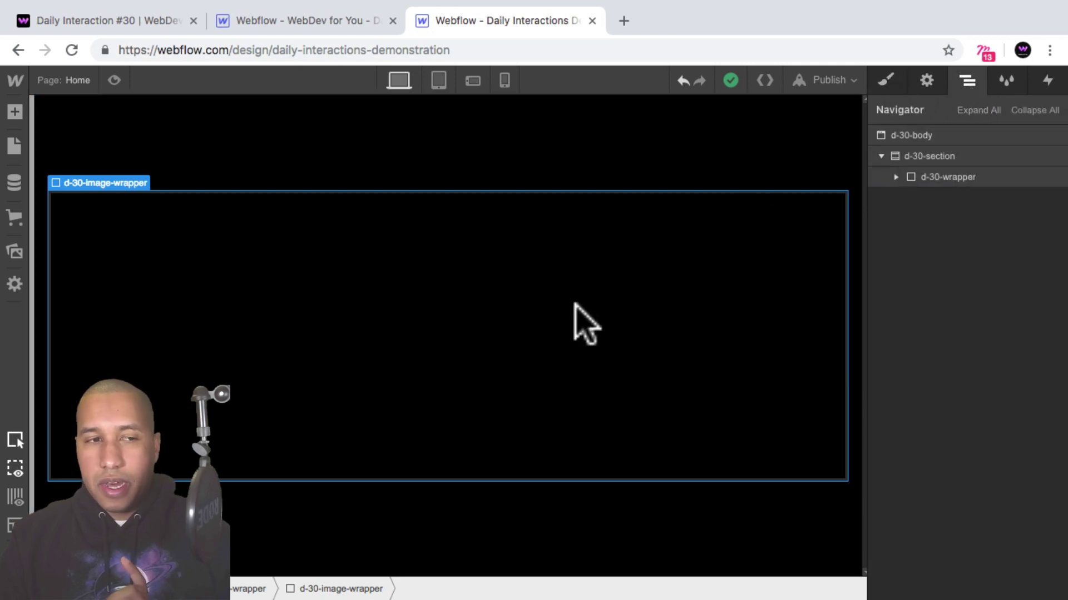
{"action": "left_click", "coordinate": [573, 322]}
Step: Set the d-30-image-wrapper's position to Relative and its overflow to Hidden, and open the page's element hierarchy
{"action": "left_click", "coordinate": [885, 81]}
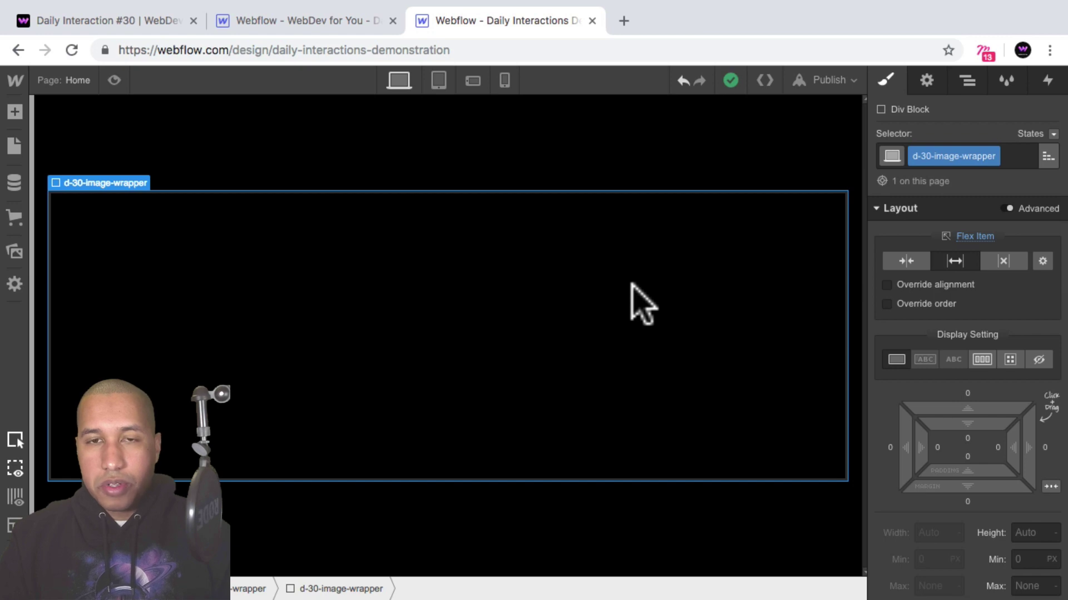
{"action": "scroll", "coordinate": [984, 367], "scroll_direction": "down", "scroll_amount": 5}
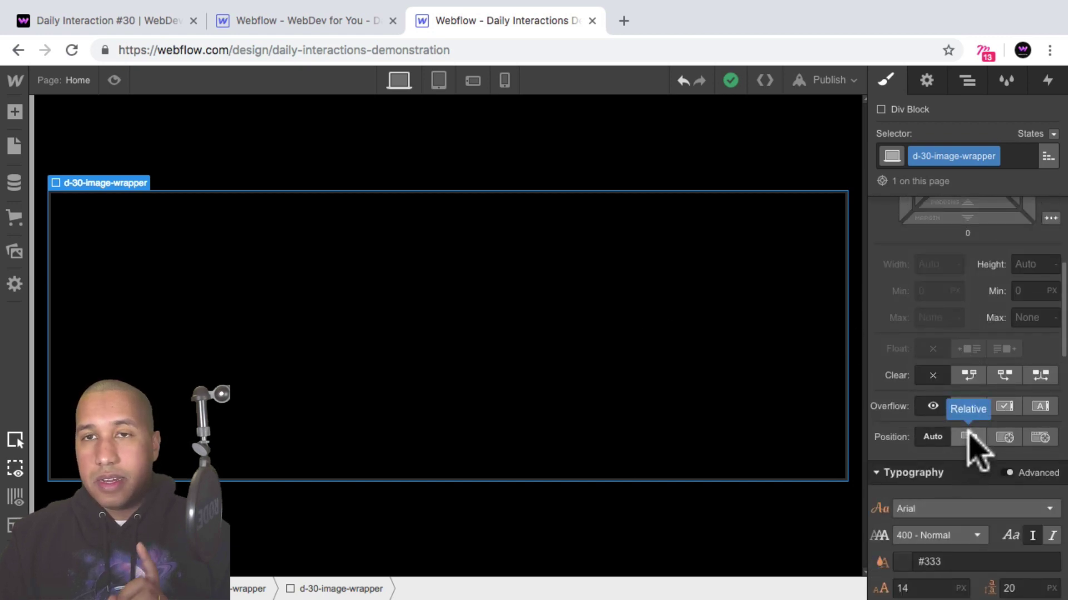
{"action": "left_click", "coordinate": [968, 437]}
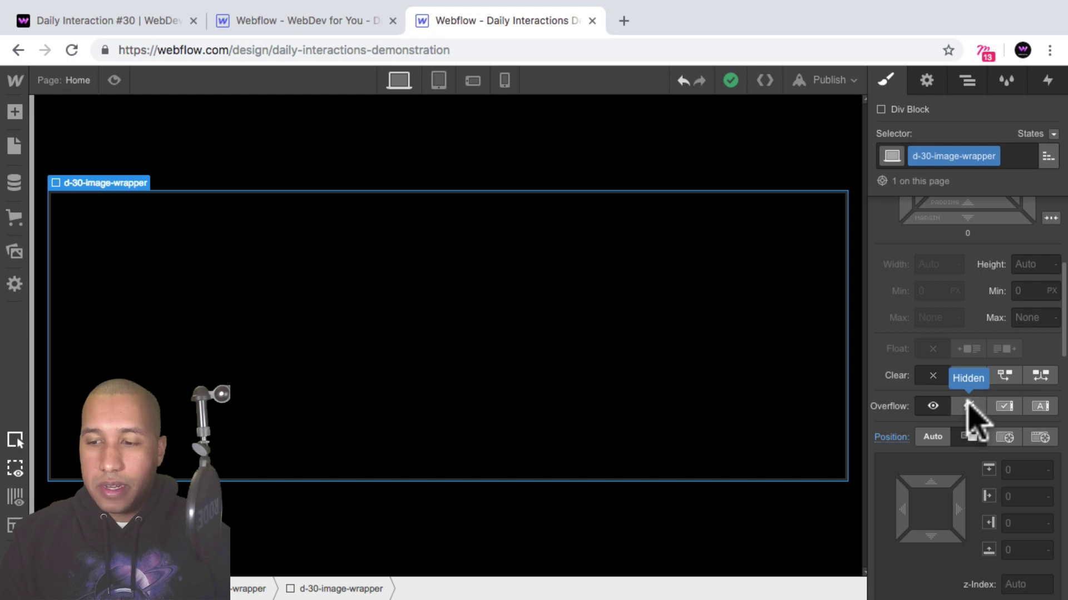
{"action": "left_click", "coordinate": [968, 404]}
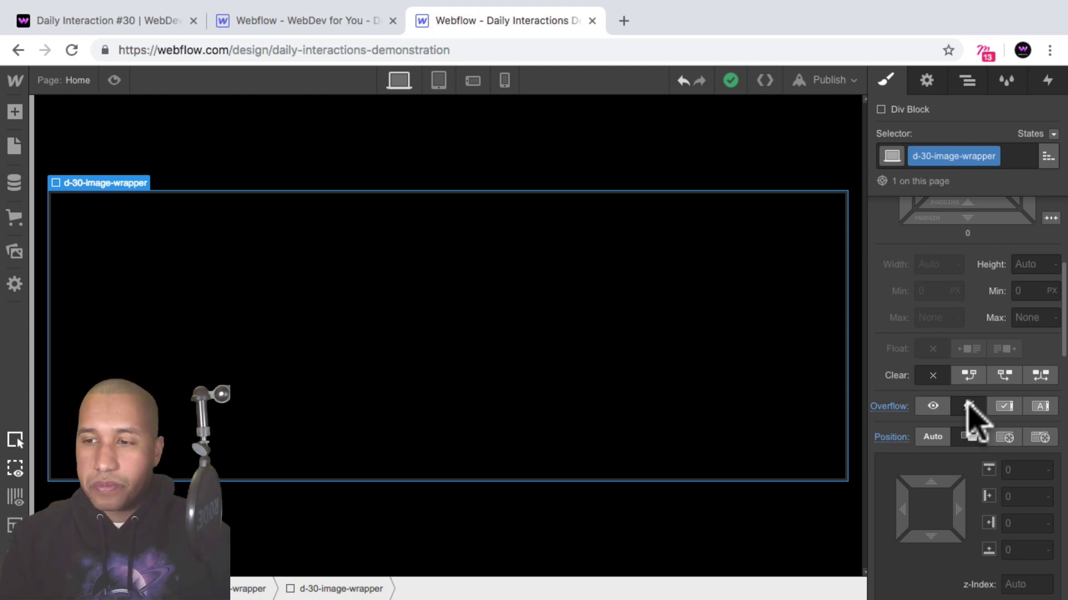
{"action": "scroll", "coordinate": [970, 423], "scroll_direction": "up", "scroll_amount": 2}
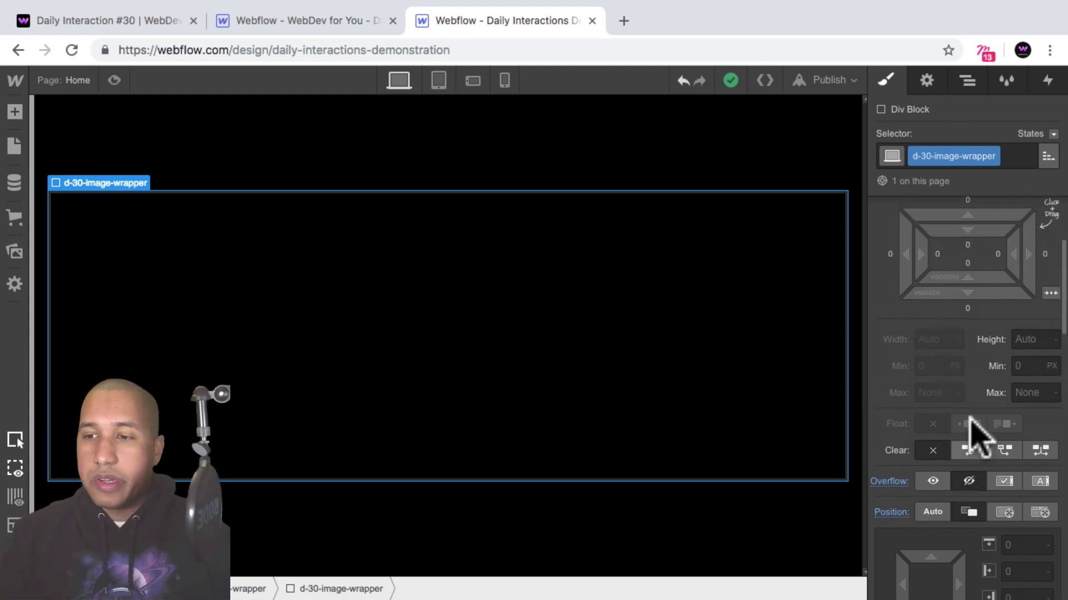
{"action": "scroll", "coordinate": [970, 436], "scroll_direction": "up", "scroll_amount": 5}
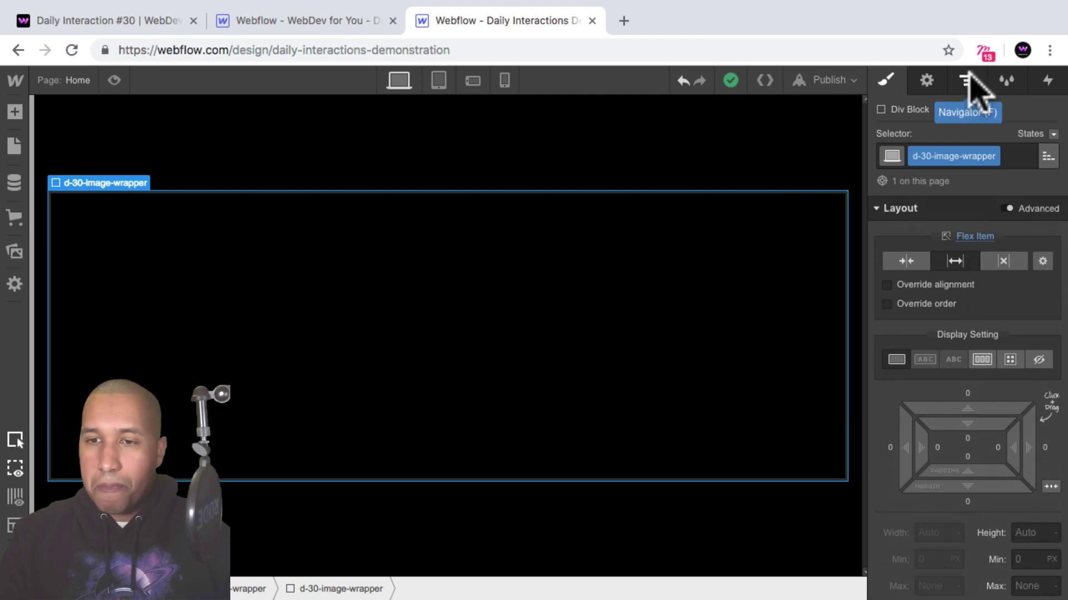
{"action": "left_click", "coordinate": [968, 81]}
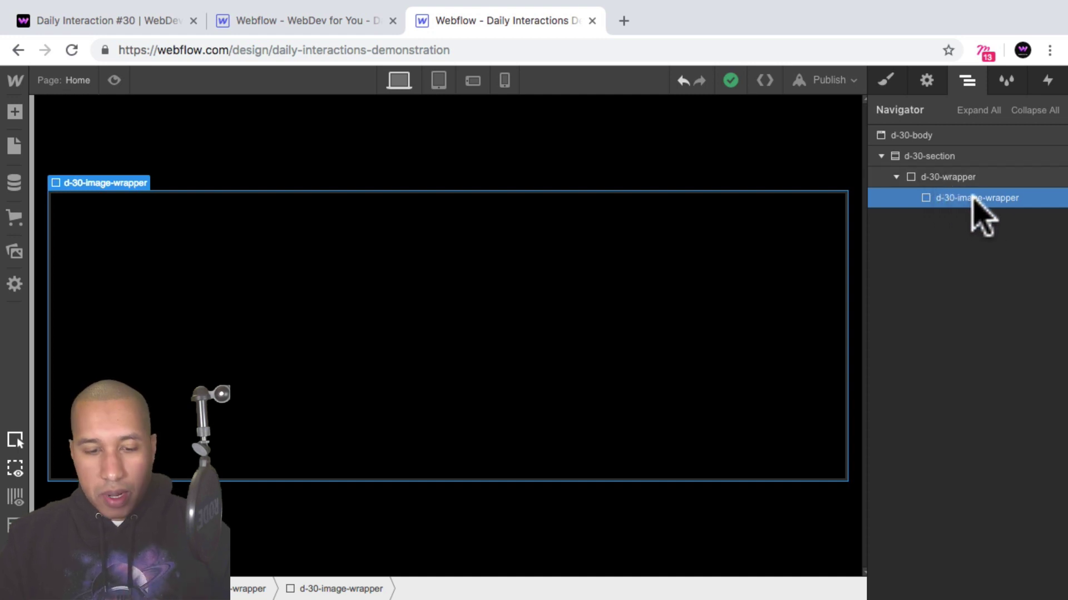
{"action": "key", "text": "super+c"}
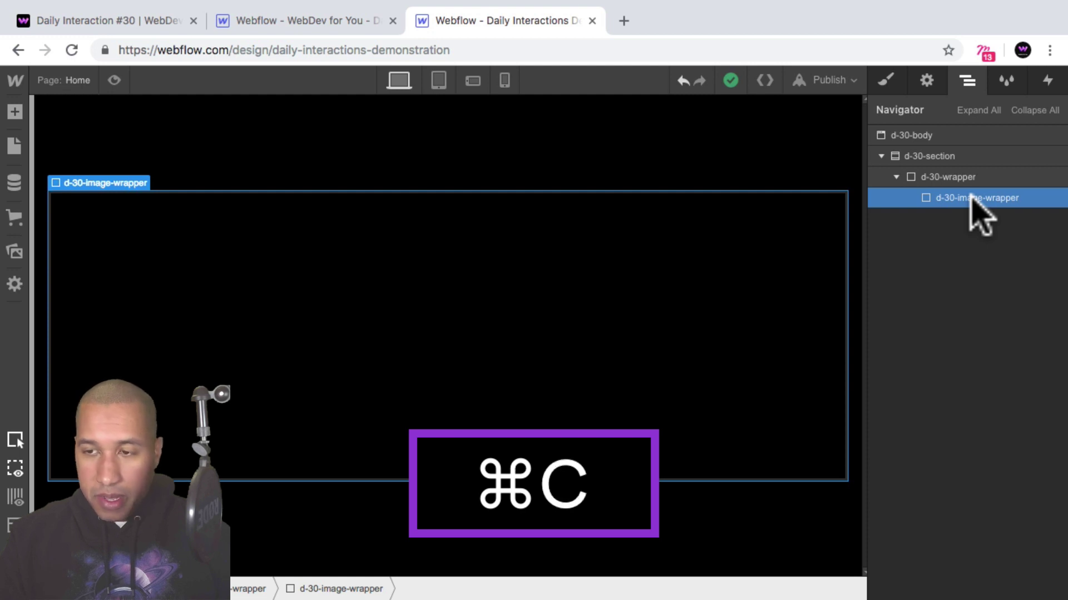
{"action": "key", "text": "super+v"}
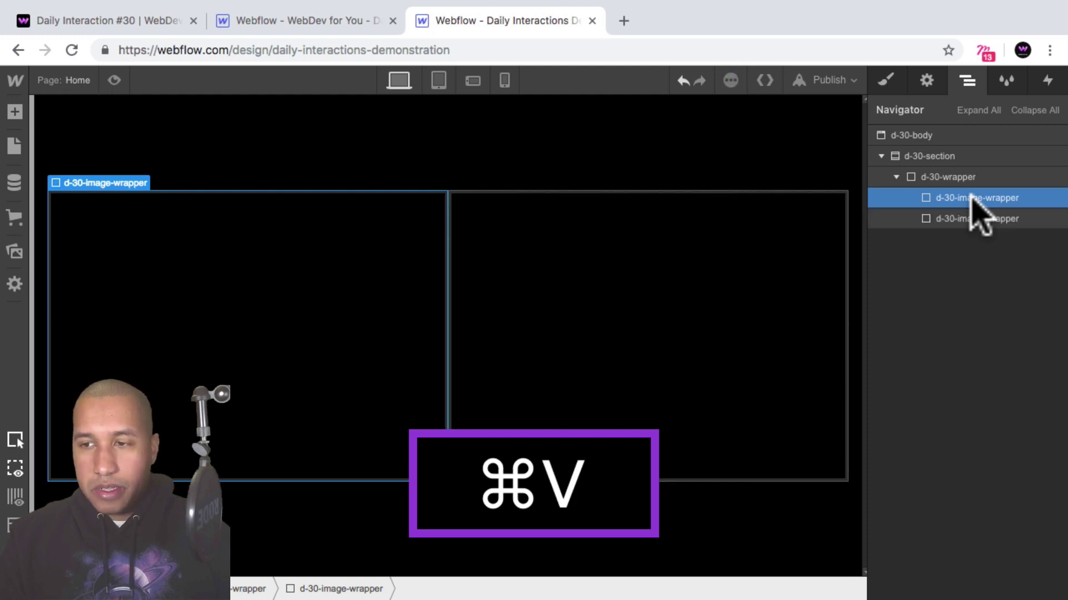
{"action": "key", "text": "super+z"}
Step: Copy the d-30-image-wrapper and paste it twice into the d-30-wrapper
{"action": "left_click", "coordinate": [959, 177]}
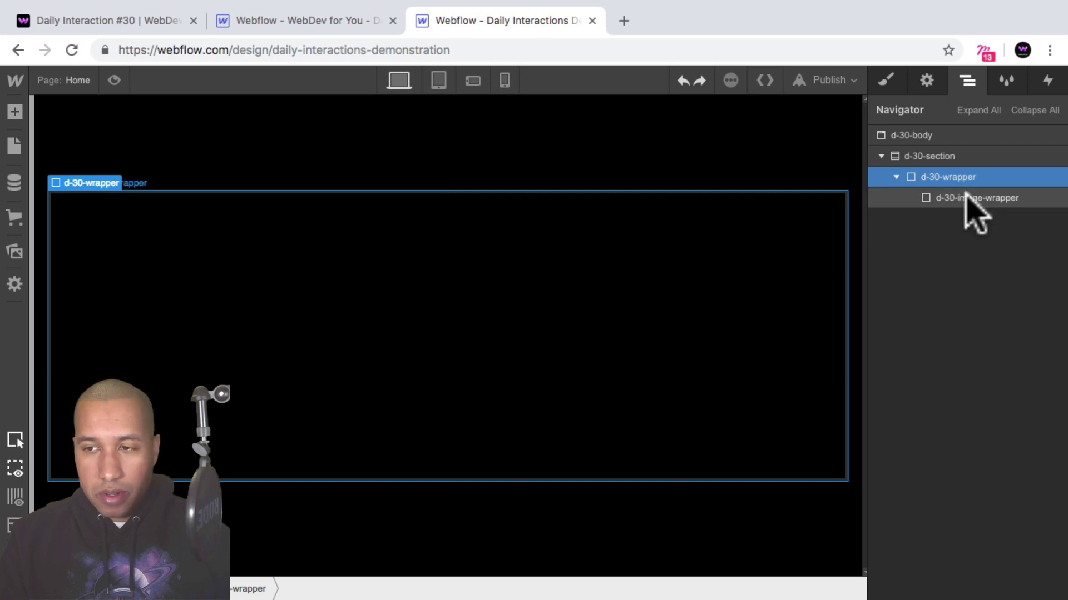
{"action": "left_click", "coordinate": [964, 196]}
{"action": "key", "text": "super+c"}
{"action": "left_click", "coordinate": [967, 176]}
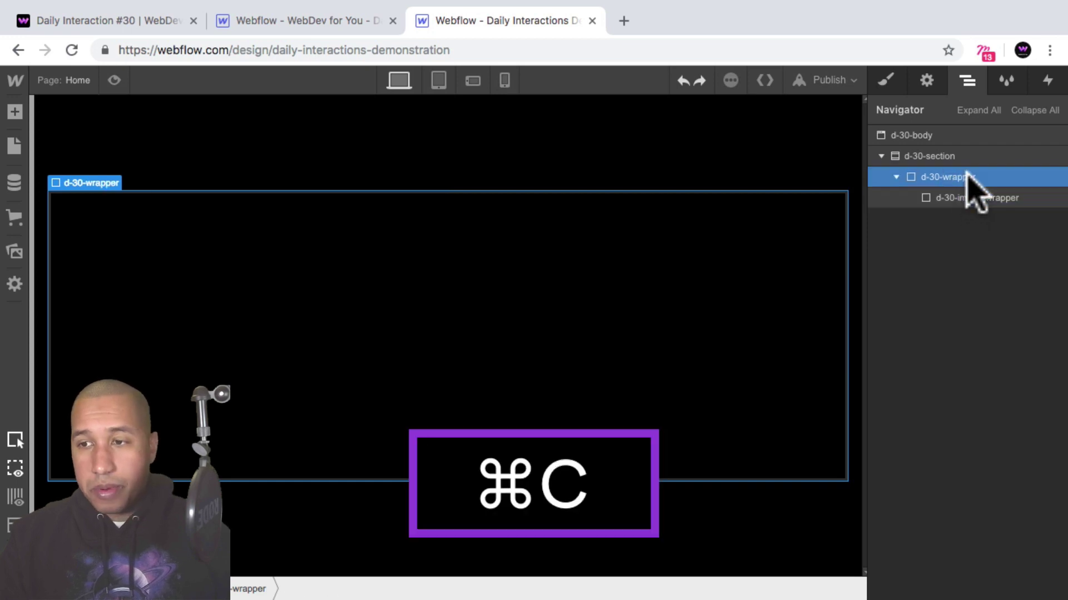
{"action": "key", "text": "super+v"}
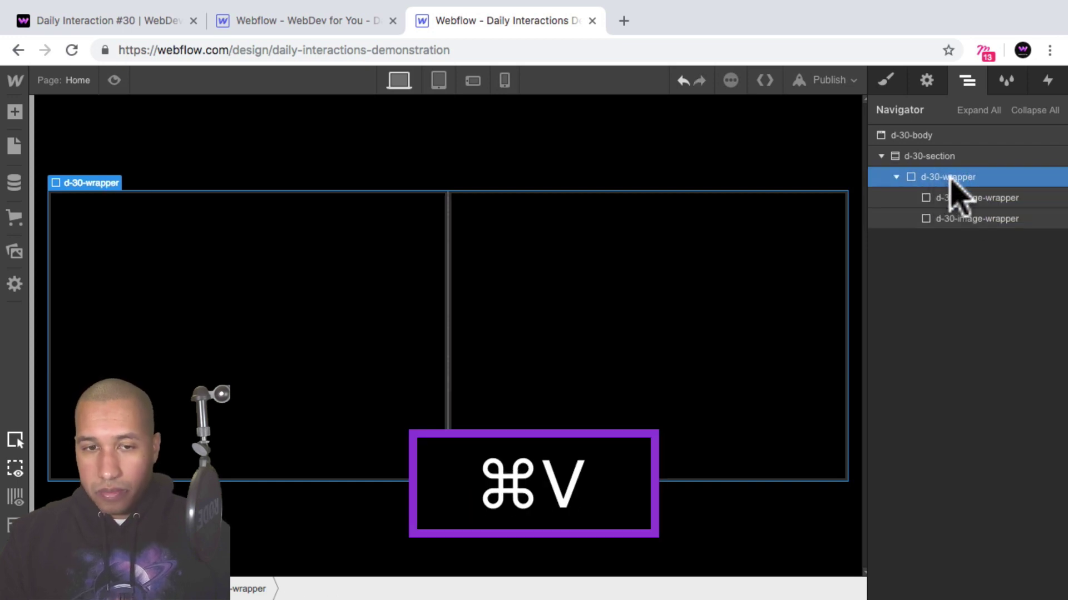
{"action": "key", "text": "super+v"}
Step: Examine the three image wrappers and the shared d-30-image-wrapper styles by selecting them one after another
{"action": "left_click", "coordinate": [184, 306]}
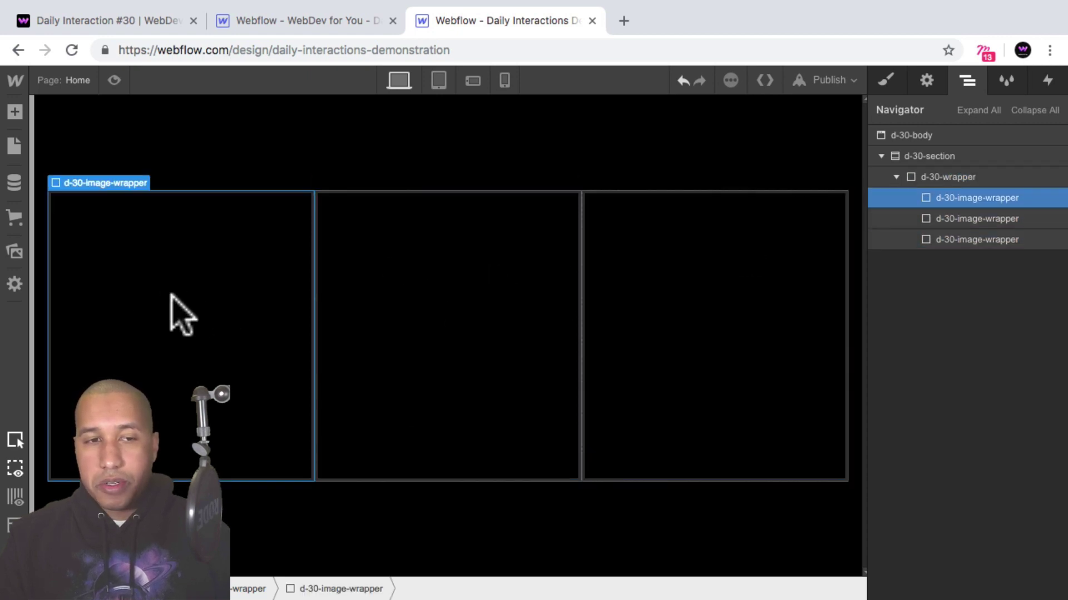
{"action": "left_click", "coordinate": [886, 81]}
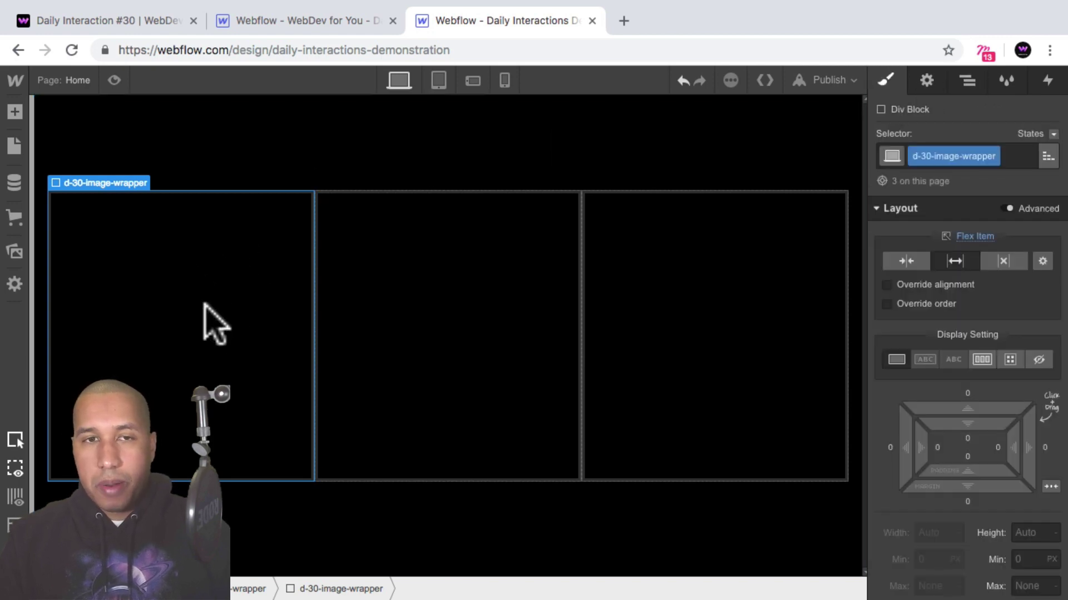
{"action": "left_click", "coordinate": [414, 298]}
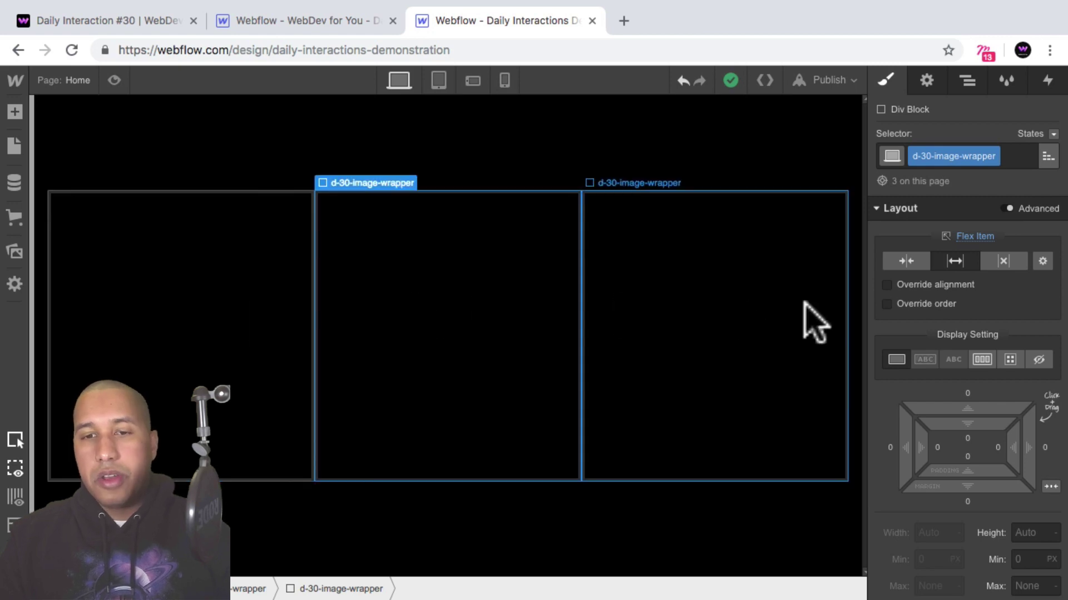
{"action": "left_click", "coordinate": [287, 328]}
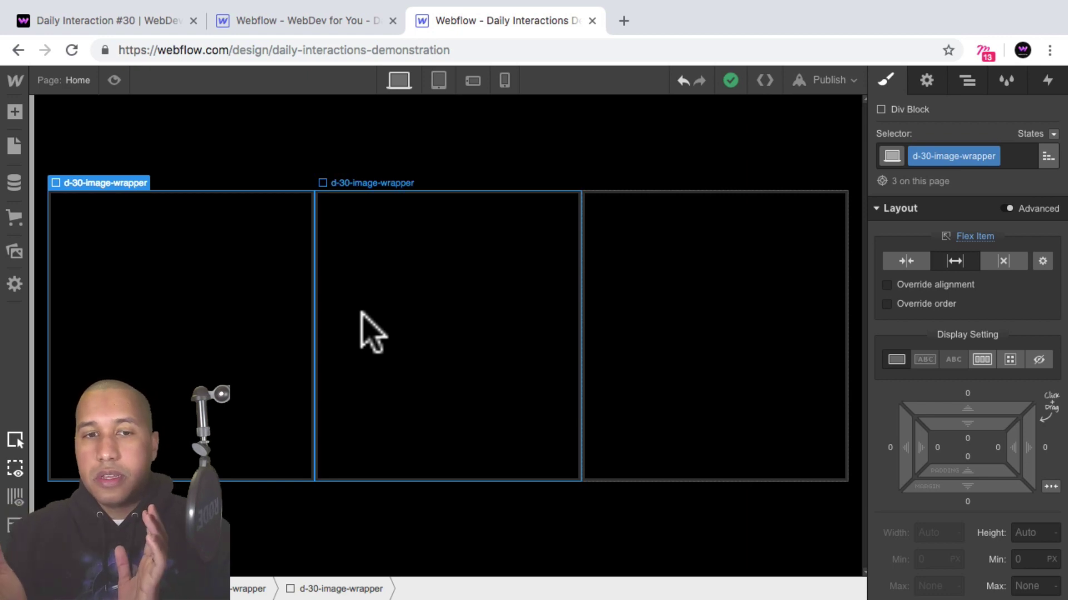
{"action": "left_click", "coordinate": [433, 254]}
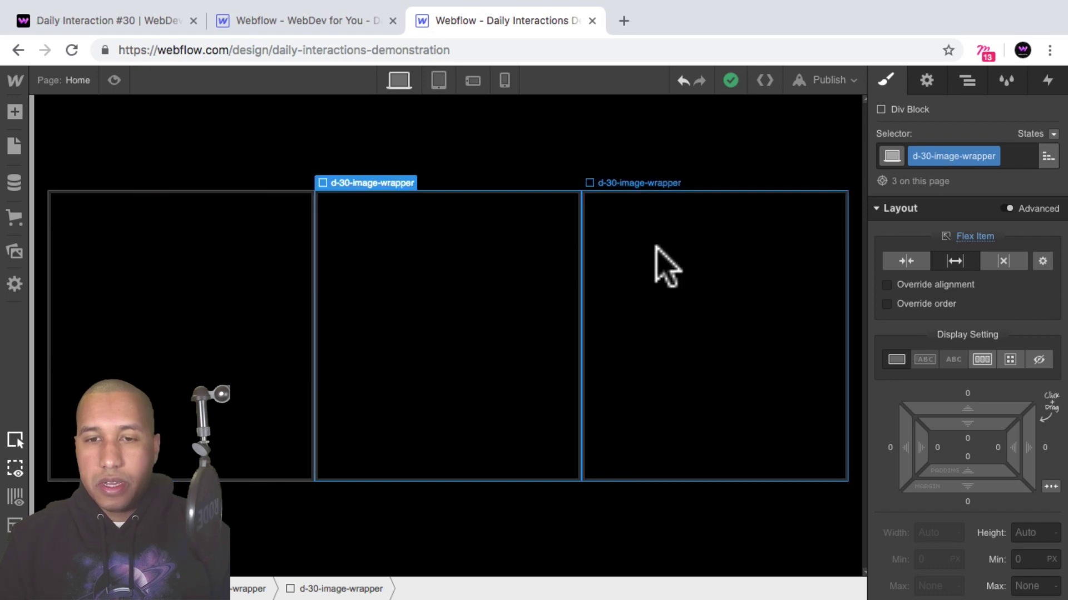
{"action": "left_click", "coordinate": [656, 247]}
{"action": "left_click", "coordinate": [462, 262]}
Step: Add a Div Block inside the first image wrapper and give it the new class d-30-image
{"action": "left_click", "coordinate": [238, 278]}
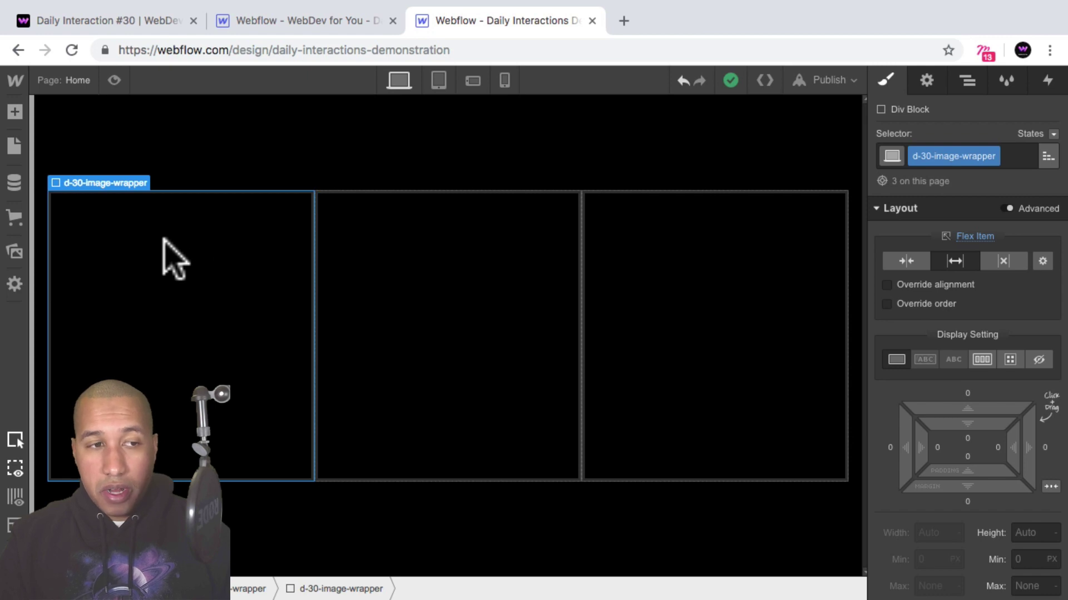
{"action": "left_click", "coordinate": [15, 111]}
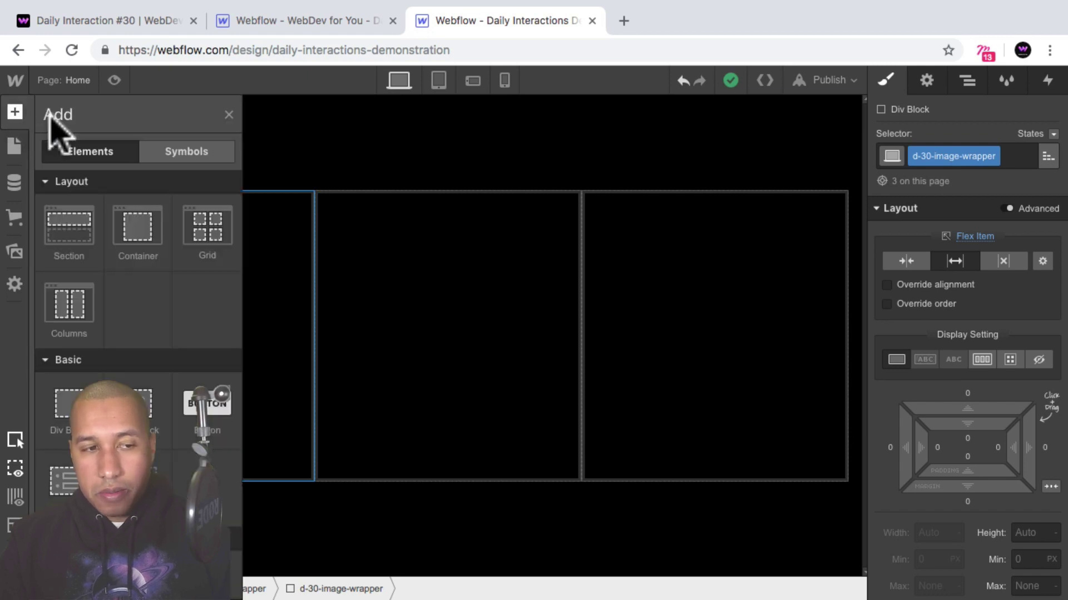
{"action": "left_click", "coordinate": [64, 411]}
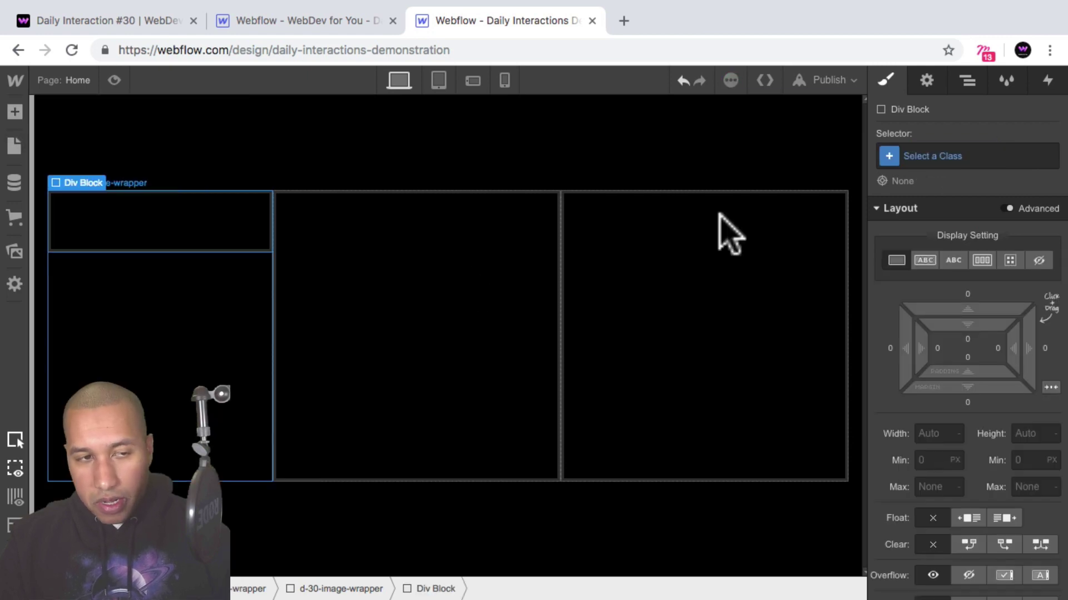
{"action": "left_click", "coordinate": [959, 156]}
{"action": "type", "text": "d-30-ima"}
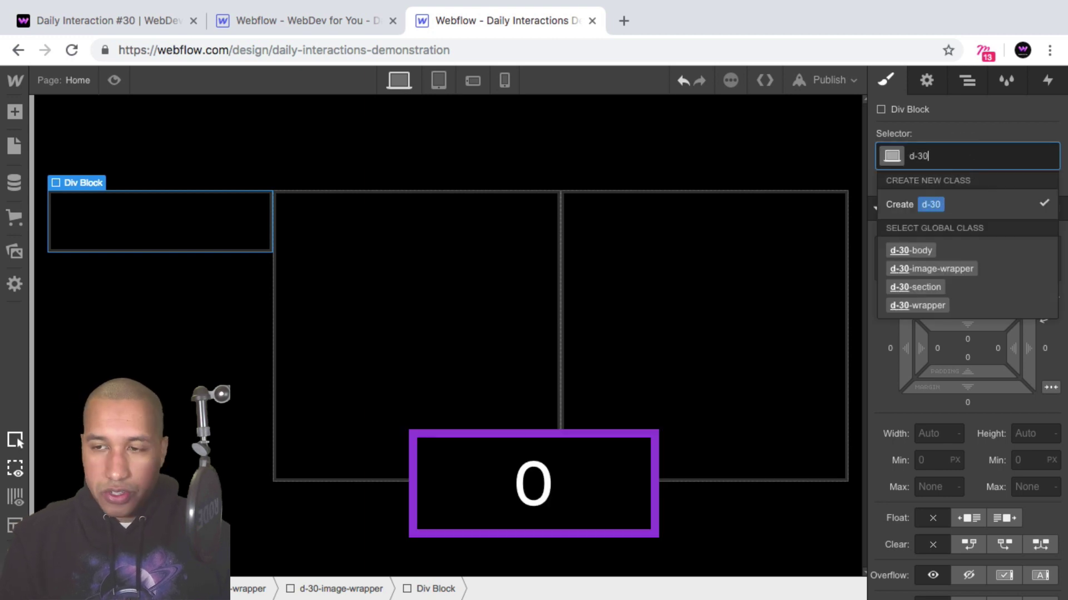
{"action": "key", "text": "BackSpace"}
{"action": "key", "text": "BackSpace"}
{"action": "key", "text": "BackSpace"}
{"action": "key", "text": "BackSpace"}
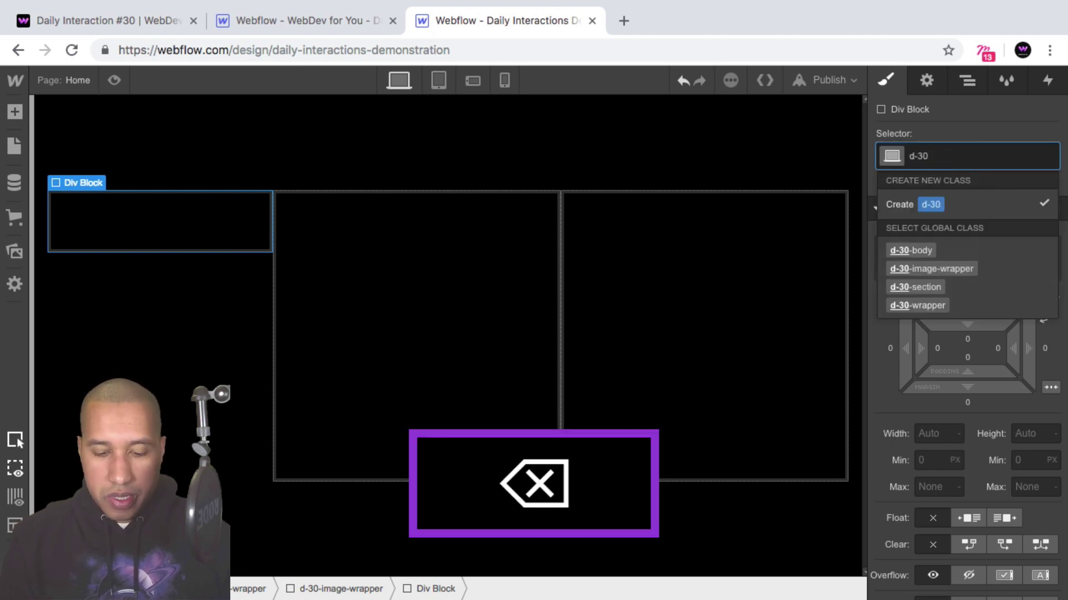
{"action": "type", "text": "-image"}
{"action": "key", "text": "Return"}
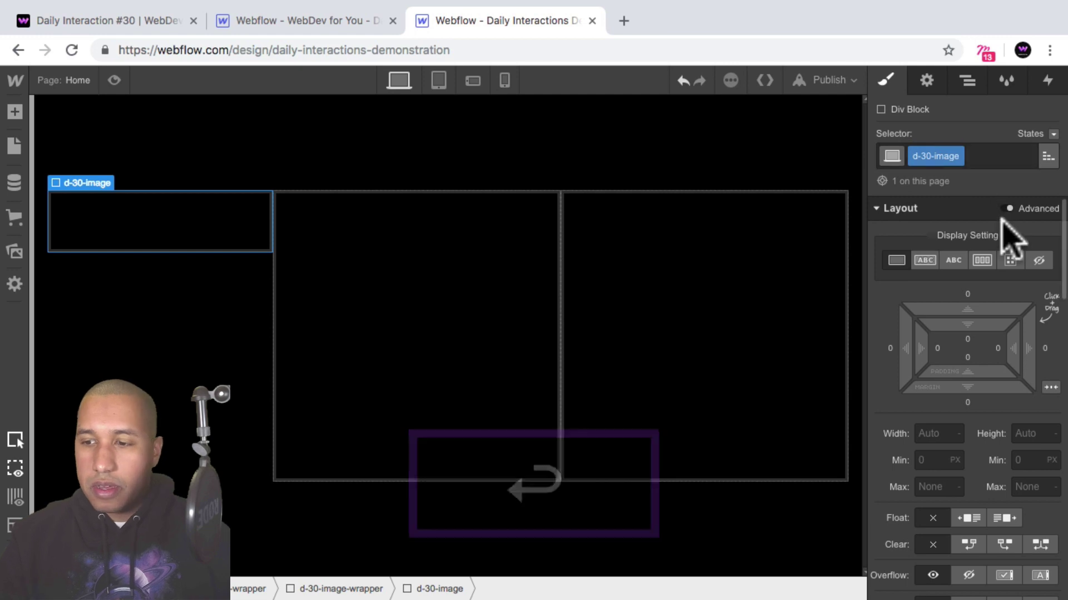
Step: Position the d-30-image block absolutely so it covers its whole wrapper, with 0 px offsets on all sides
{"action": "scroll", "coordinate": [1006, 234], "scroll_direction": "down", "scroll_amount": 4}
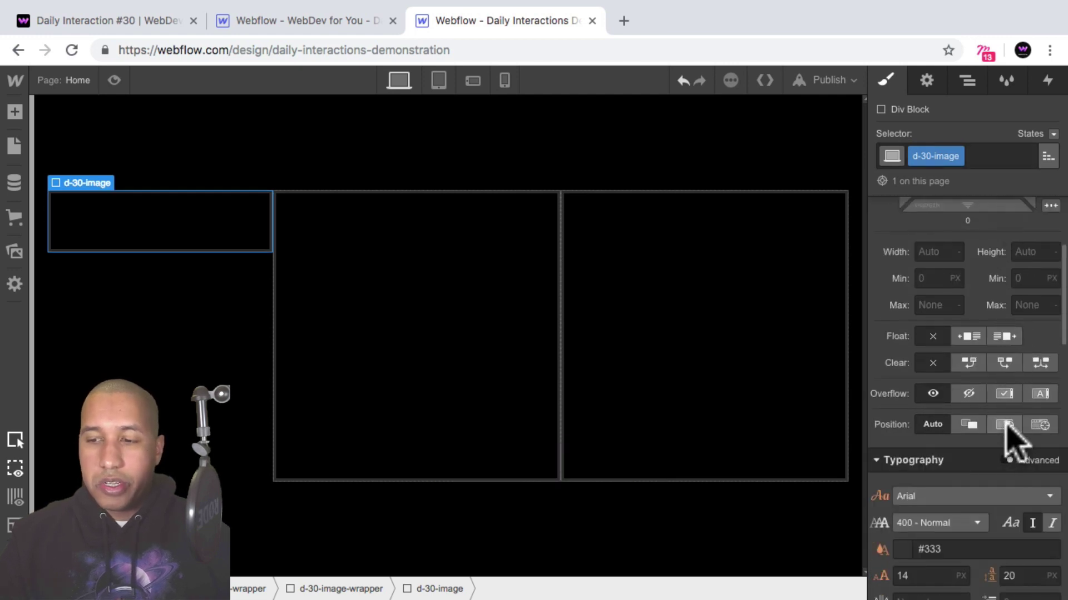
{"action": "left_click", "coordinate": [1004, 424]}
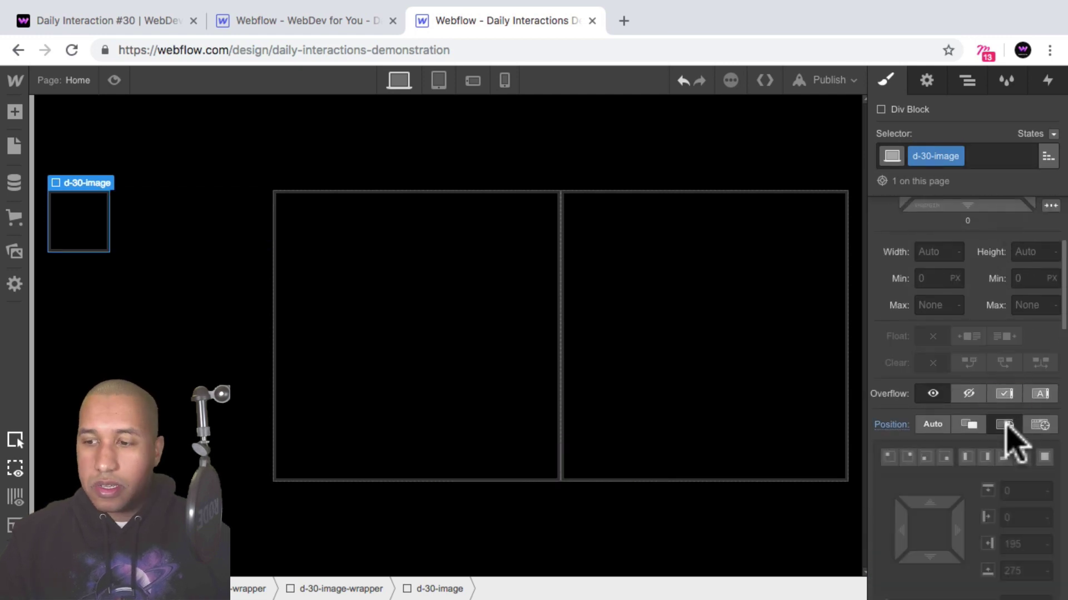
{"action": "left_click", "coordinate": [1045, 457]}
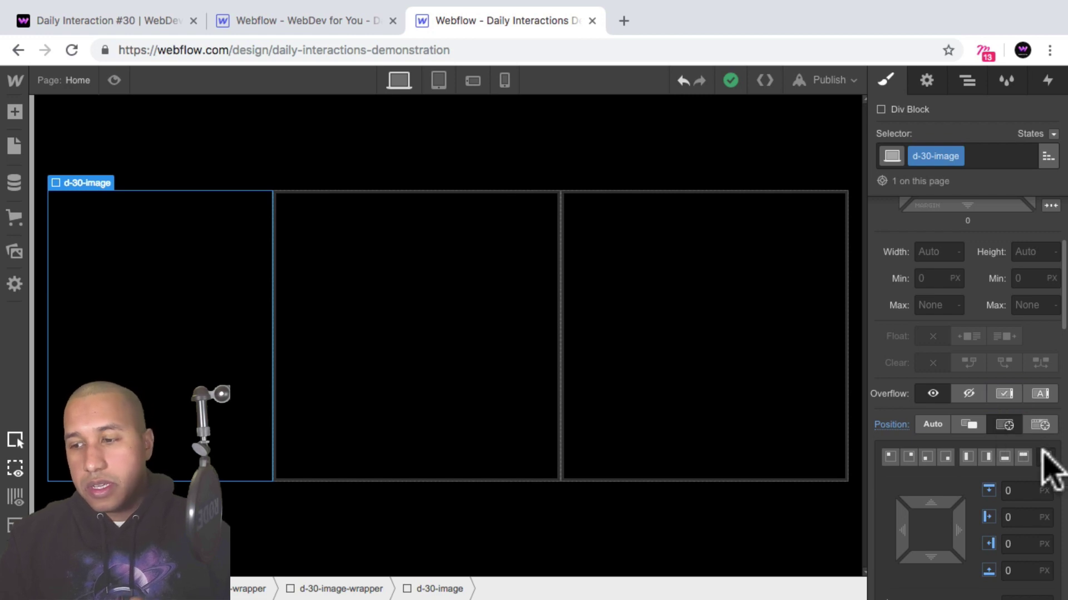
Step: Add a background image to d-30-image, using the 800 x 1137 photo of a hand holding a spilling coffee cup
{"action": "scroll", "coordinate": [977, 322], "scroll_direction": "down", "scroll_amount": 6}
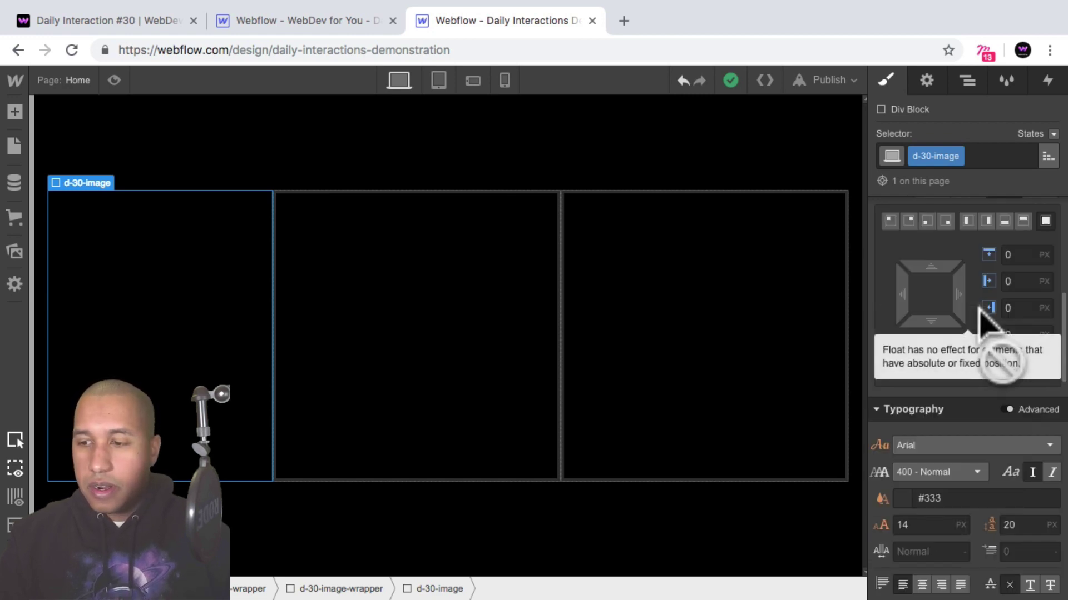
{"action": "scroll", "coordinate": [980, 311], "scroll_direction": "down", "scroll_amount": 5}
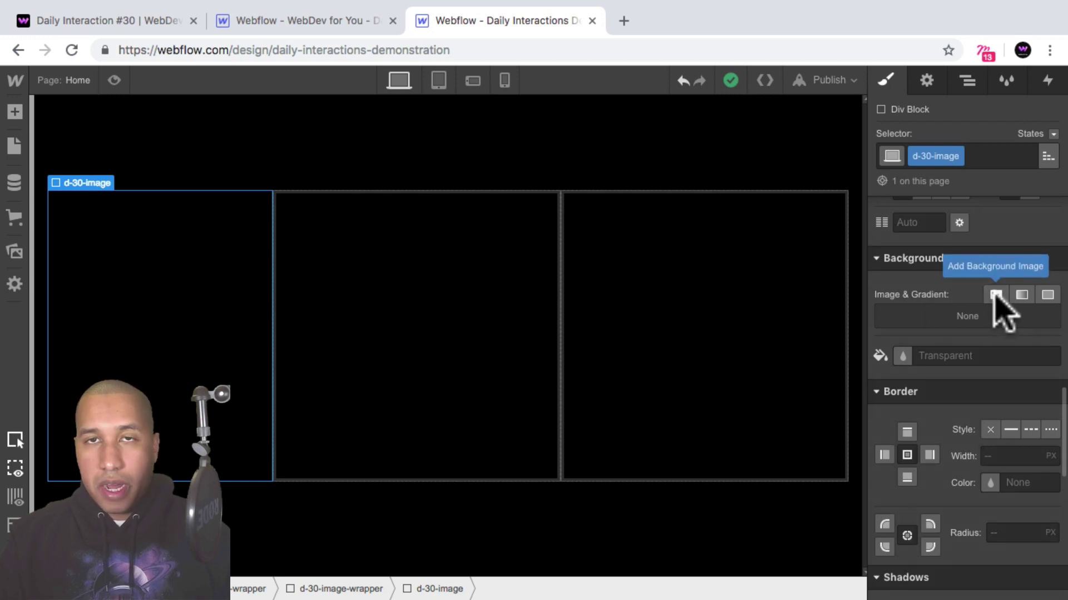
{"action": "left_click", "coordinate": [996, 294]}
{"action": "left_click", "coordinate": [972, 207]}
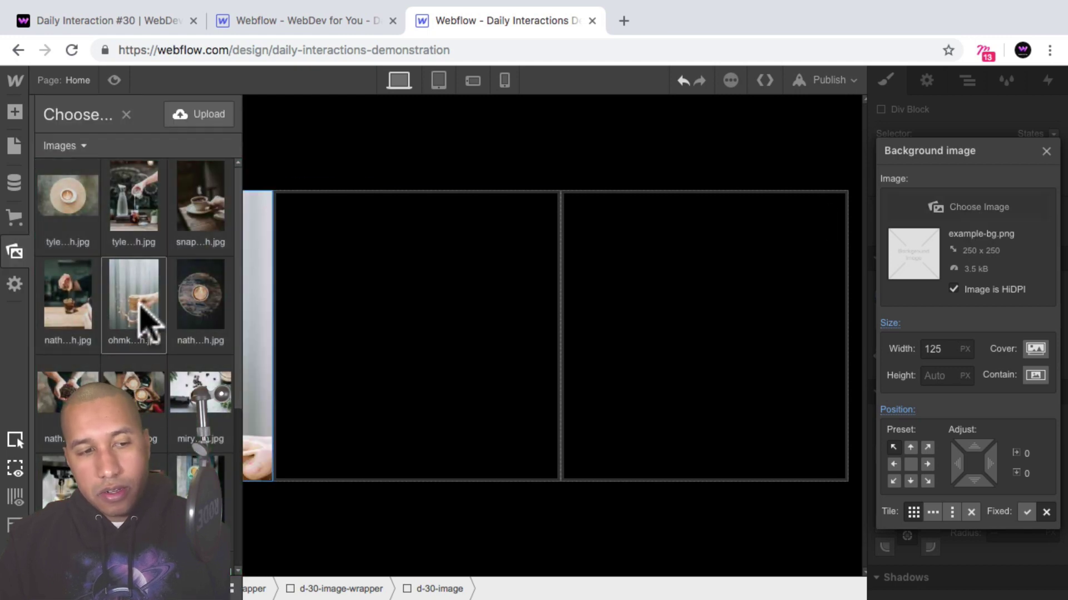
{"action": "left_click", "coordinate": [146, 320]}
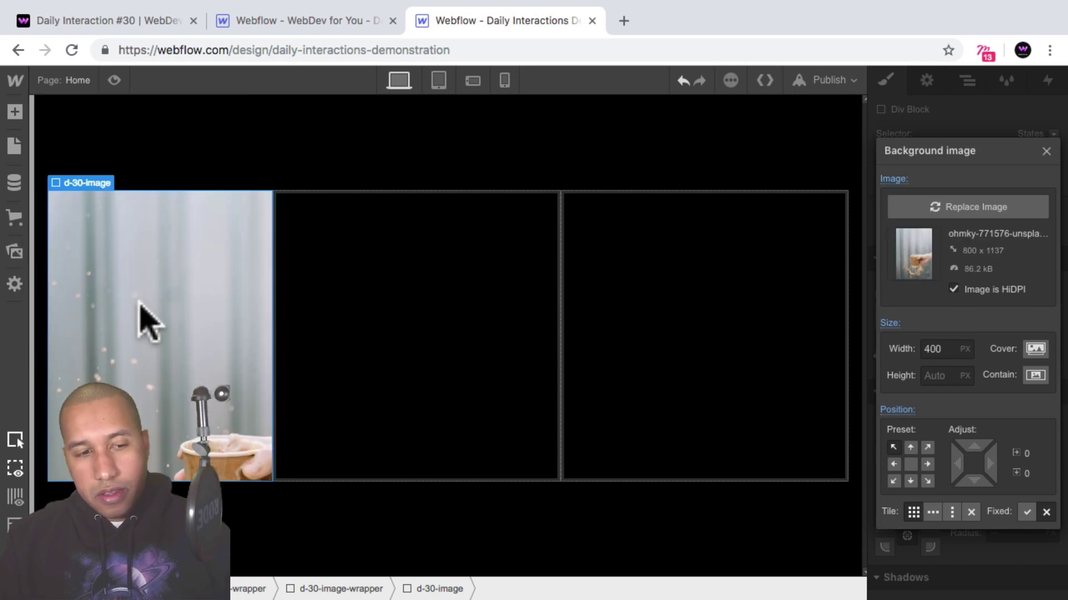
Step: Set the background image to Cover, centre it at 50% / 50%, and turn off tiling
{"action": "left_click", "coordinate": [1037, 348]}
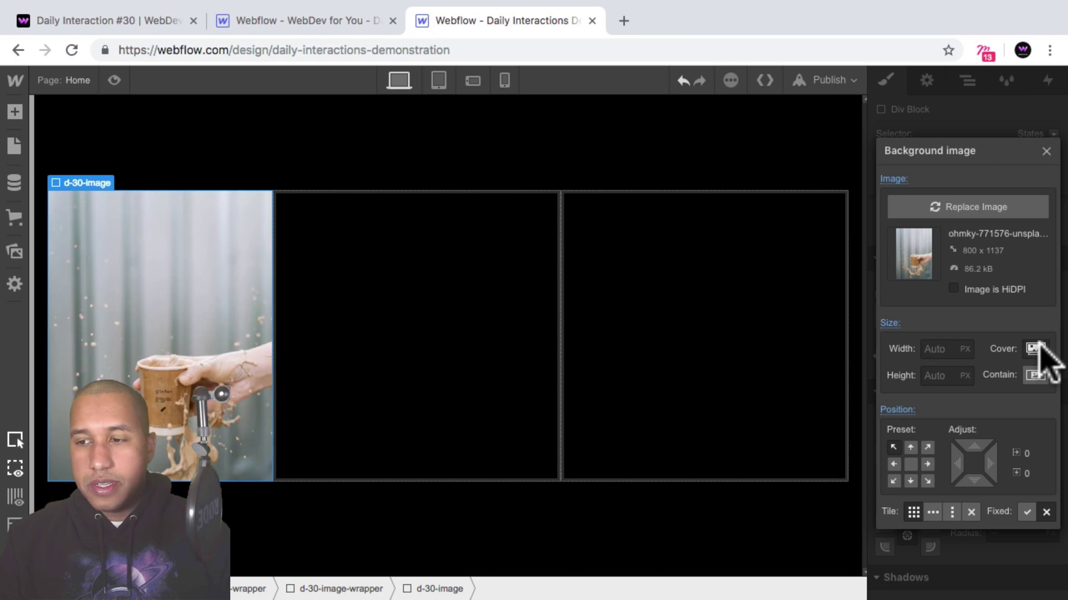
{"action": "left_click", "coordinate": [911, 463]}
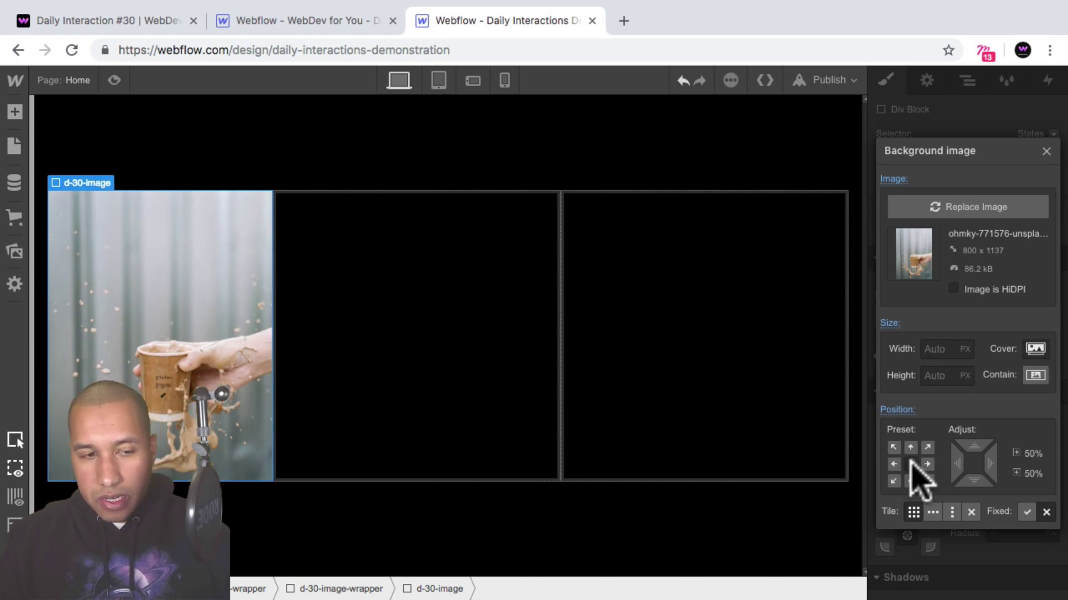
{"action": "left_click", "coordinate": [972, 511]}
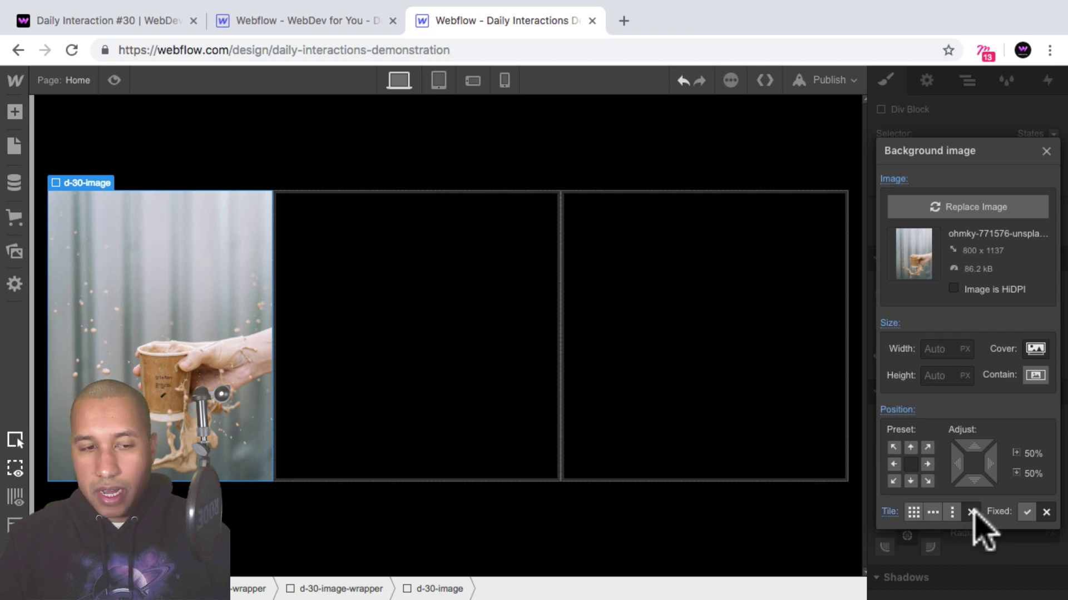
Step: Replace d-30-image's background with the 800 x 1200 photo of a hand pouring coffee against a dark background
{"action": "left_click", "coordinate": [981, 210]}
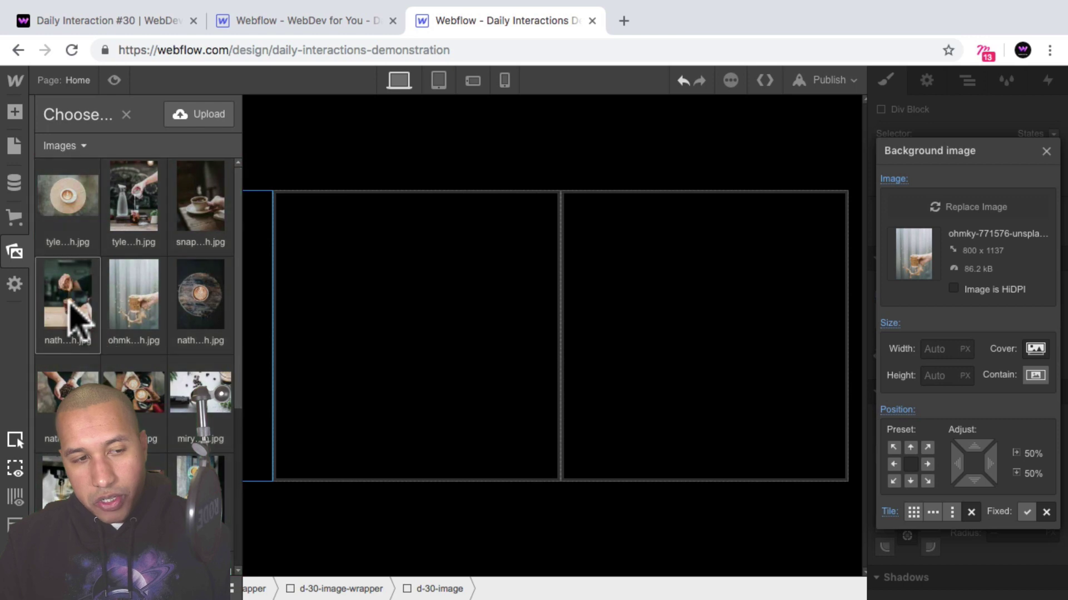
{"action": "left_click", "coordinate": [77, 320]}
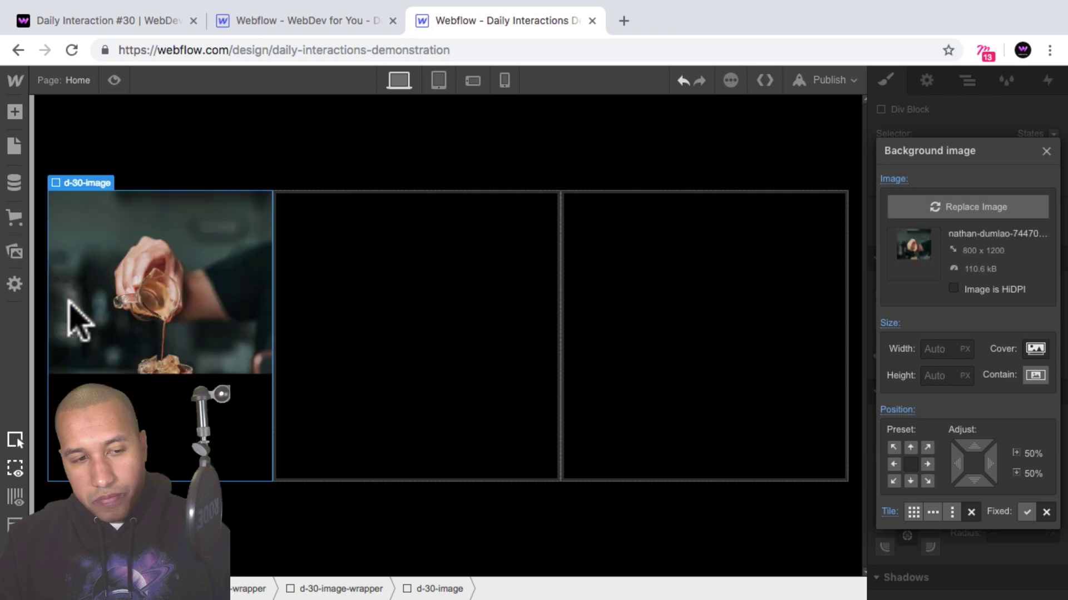
Step: Copy the finished d-30-image block into the second and third d-30-image-wrapper blocks
{"action": "left_click", "coordinate": [1045, 150]}
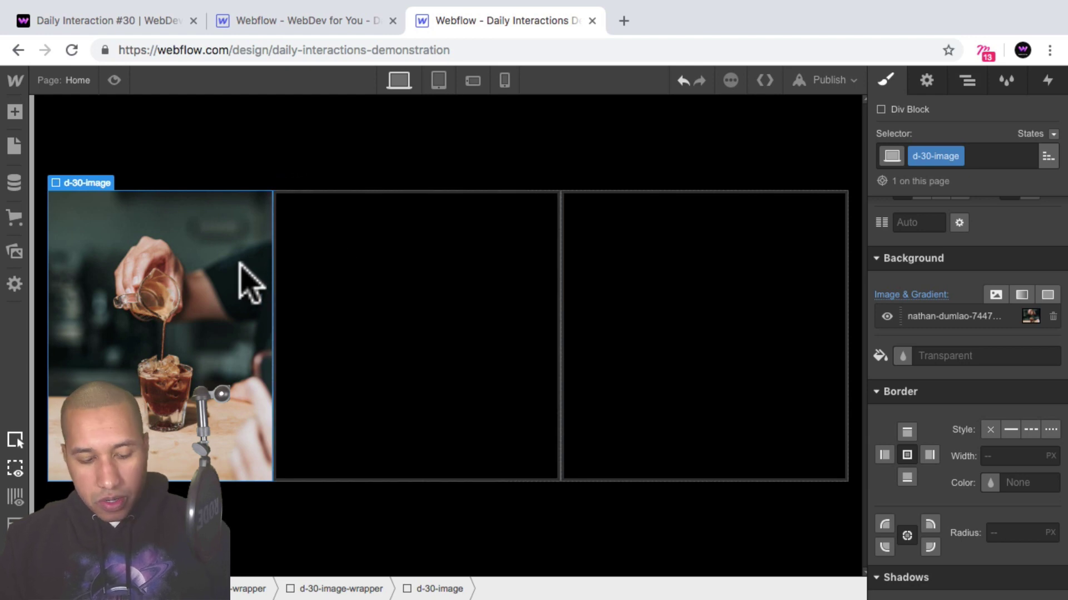
{"action": "key", "text": "super+c"}
{"action": "left_click", "coordinate": [453, 355]}
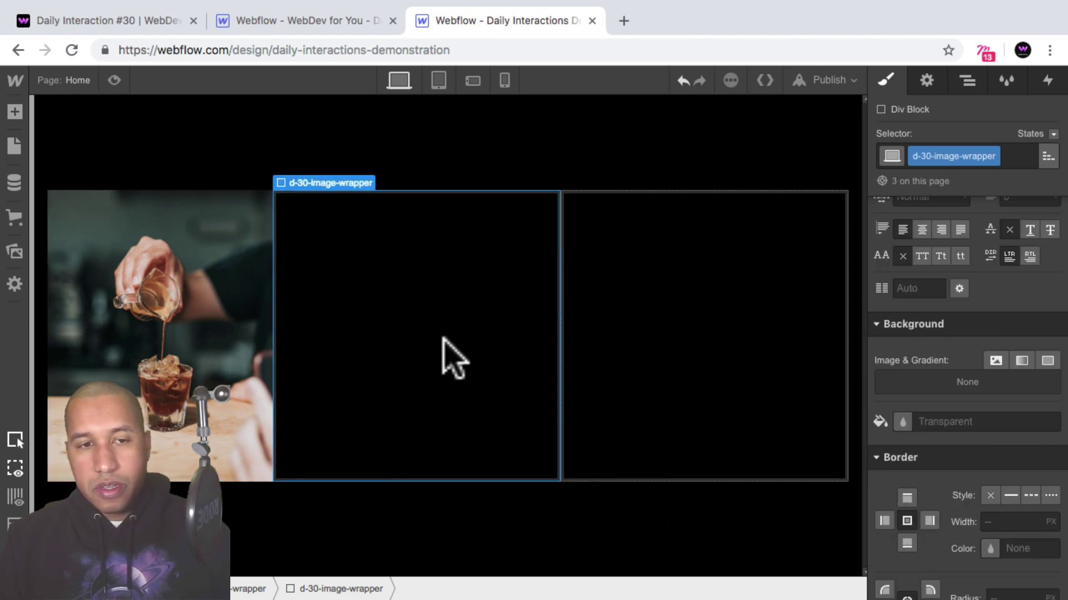
{"action": "key", "text": "super+v"}
{"action": "left_click", "coordinate": [689, 334]}
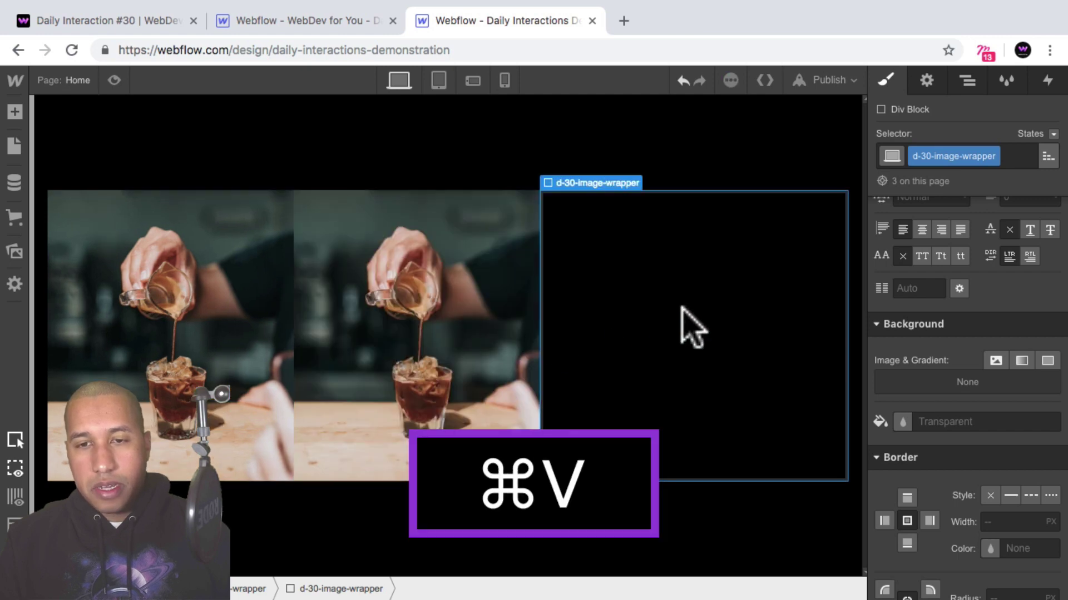
{"action": "key", "text": "super+v"}
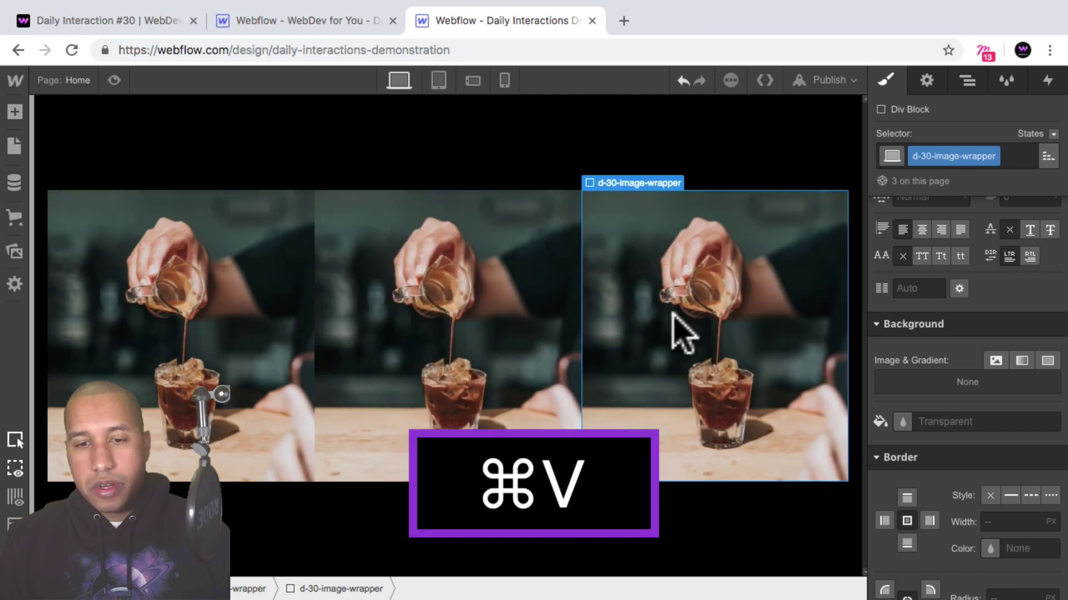
Step: Add the combo class "two" to the d-30-image in the middle wrapper
{"action": "left_click", "coordinate": [455, 321]}
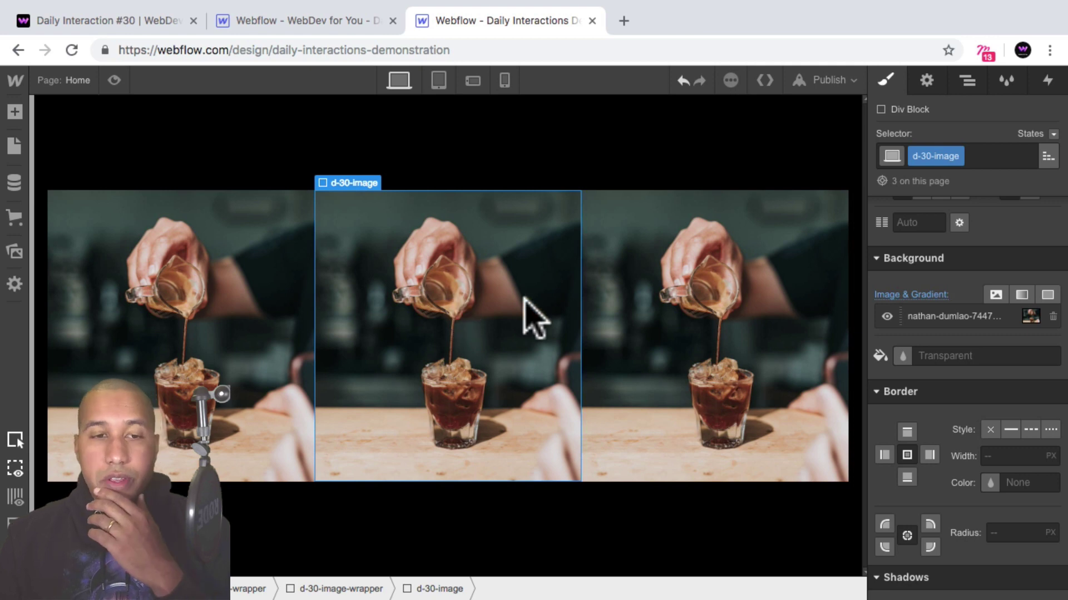
{"action": "left_click", "coordinate": [995, 156]}
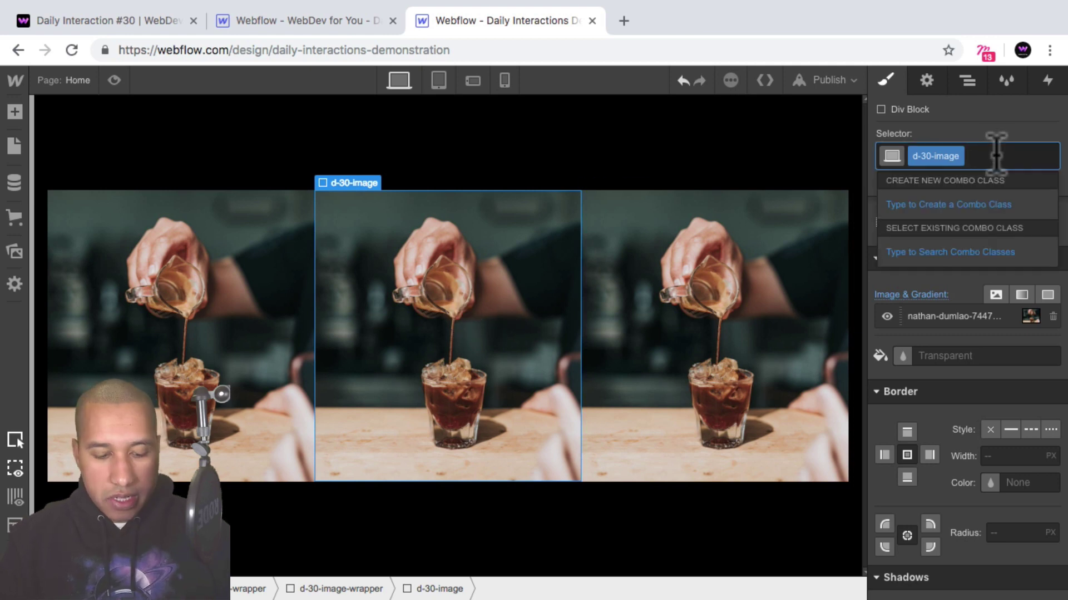
{"action": "type", "text": "two"}
{"action": "key", "text": "Return"}
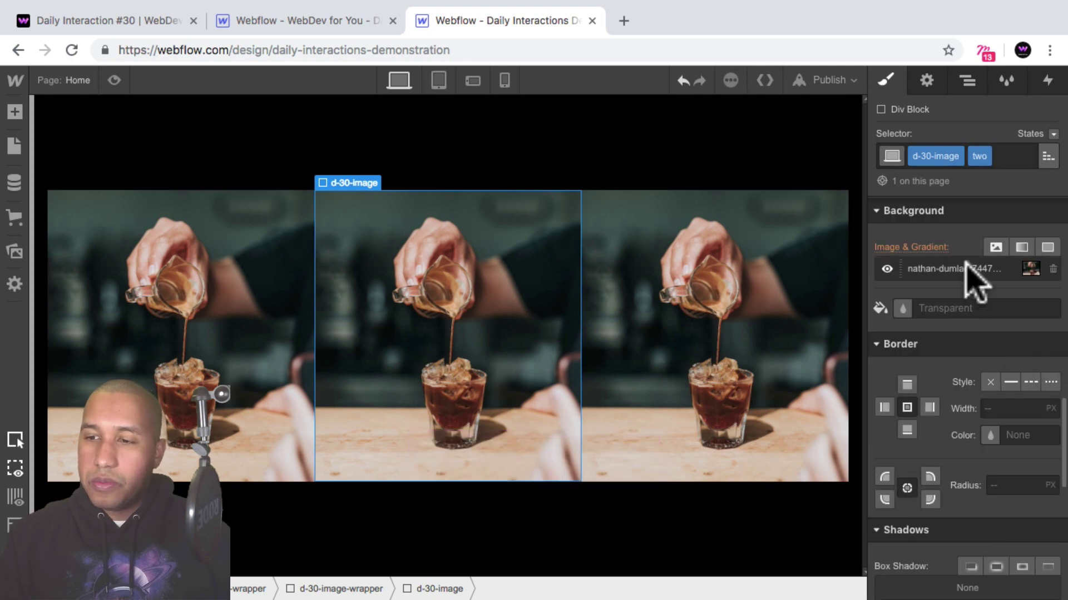
Step: Replace the middle image's background with the 800 x 533 photo of three hands holding coffee drinks together
{"action": "left_click", "coordinate": [967, 268]}
{"action": "left_click", "coordinate": [966, 208]}
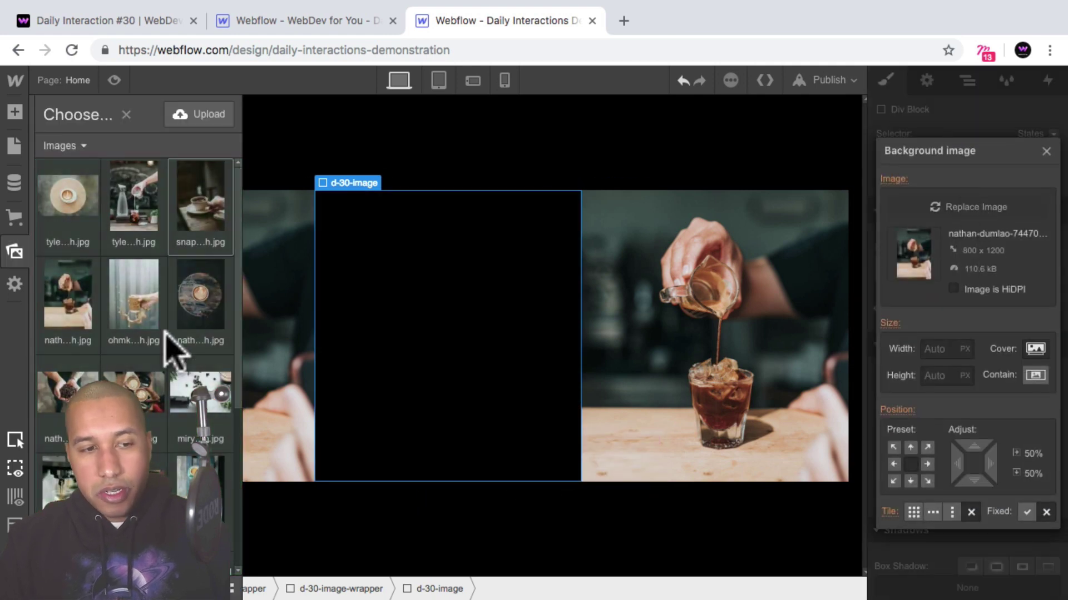
{"action": "left_click", "coordinate": [133, 392]}
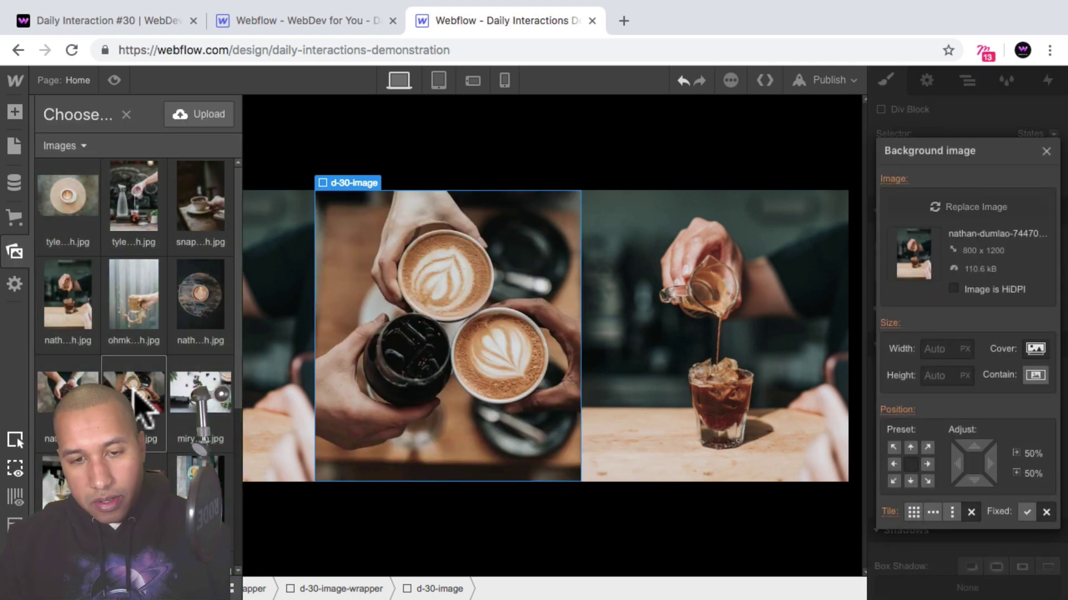
Step: Add the combo class "three" to the d-30-image in the third wrapper
{"action": "left_click", "coordinate": [758, 375]}
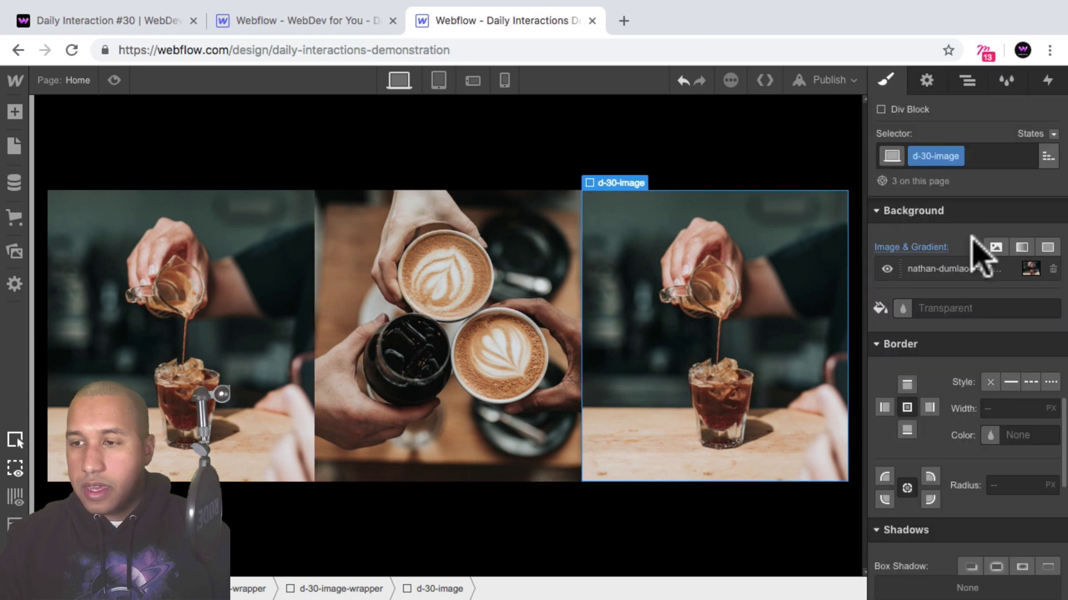
{"action": "left_click", "coordinate": [983, 149]}
{"action": "type", "text": "three"}
{"action": "key", "text": "Return"}
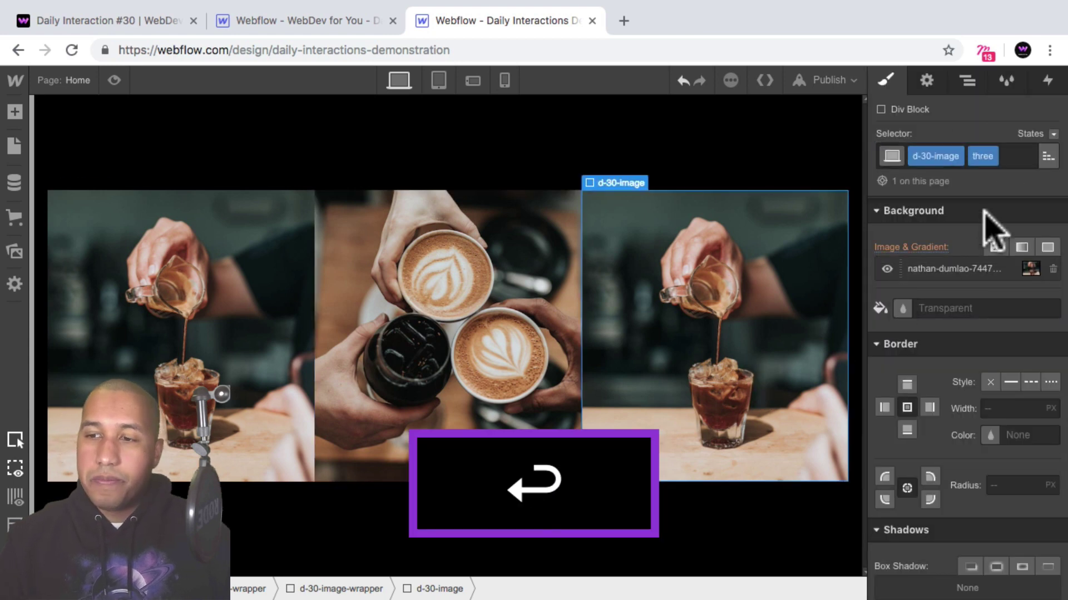
Step: Replace the third image's background with the 800 x 638 coffee-bean photo, and try moving that block to the middle before undoing the move
{"action": "left_click", "coordinate": [970, 268]}
{"action": "left_click", "coordinate": [984, 209]}
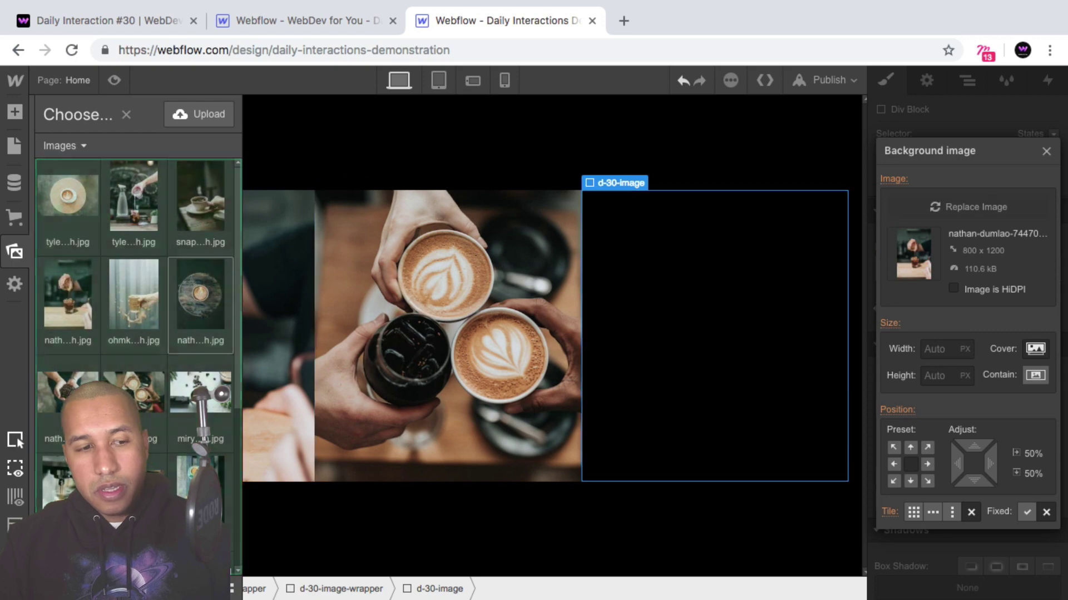
{"action": "scroll", "coordinate": [138, 334], "scroll_direction": "down", "scroll_amount": 2}
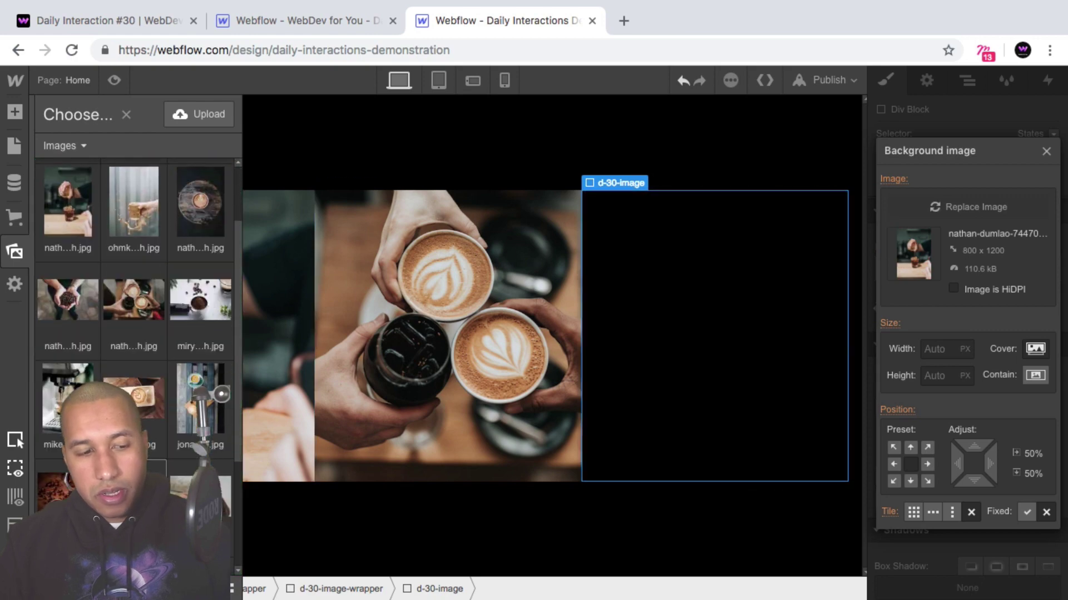
{"action": "left_click", "coordinate": [56, 487]}
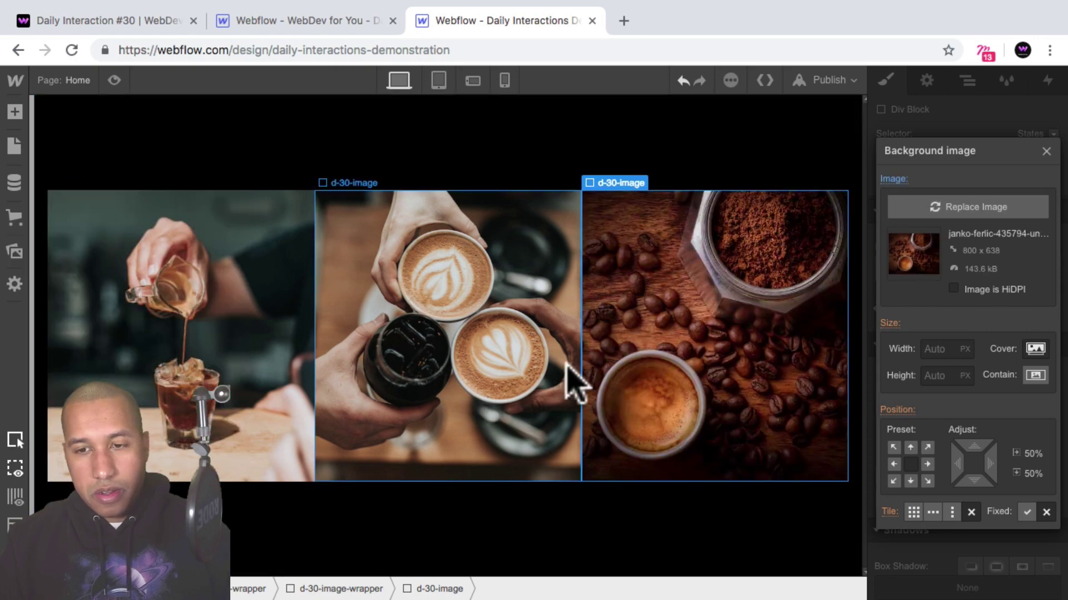
{"action": "left_click_drag", "start_coordinate": [673, 318], "coordinate": [417, 328]}
{"action": "key", "text": "super+z"}
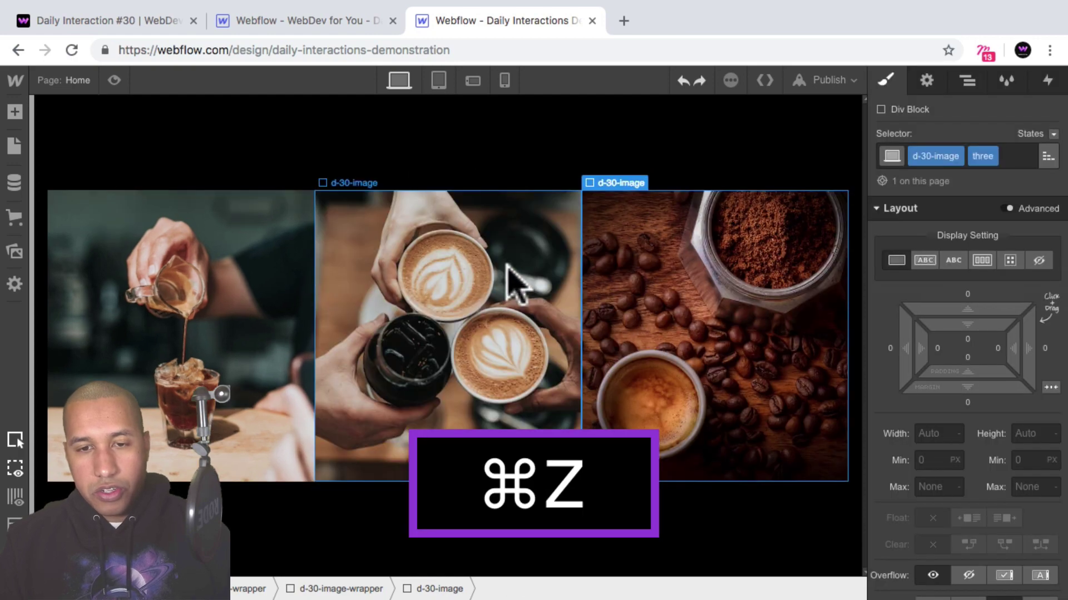
Step: Replace the background of the middle d-30-image (combo class two) with the 800 x 638 coffee-bean photo
{"action": "left_click", "coordinate": [514, 287]}
{"action": "scroll", "coordinate": [1020, 421], "scroll_direction": "down", "scroll_amount": 10}
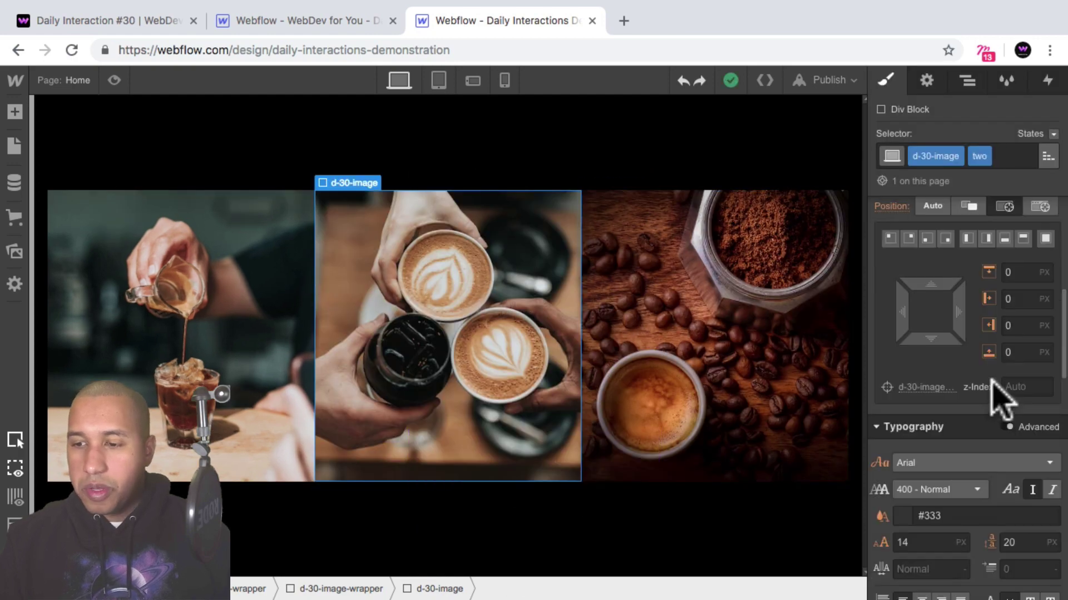
{"action": "left_click", "coordinate": [964, 426]}
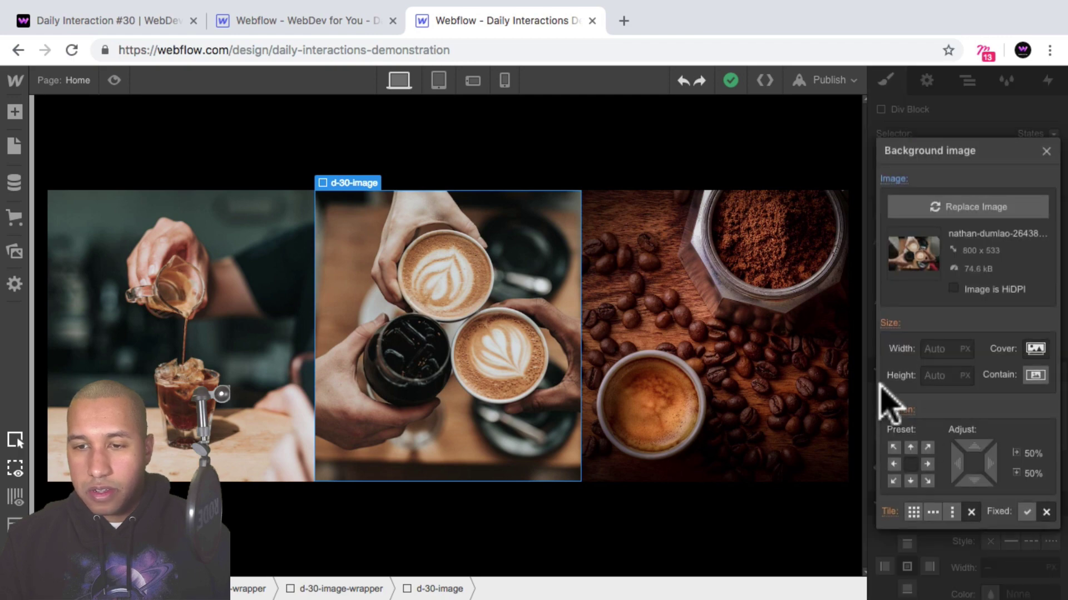
{"action": "left_click", "coordinate": [995, 210]}
{"action": "left_click", "coordinate": [67, 484]}
{"action": "key", "text": "super+z"}
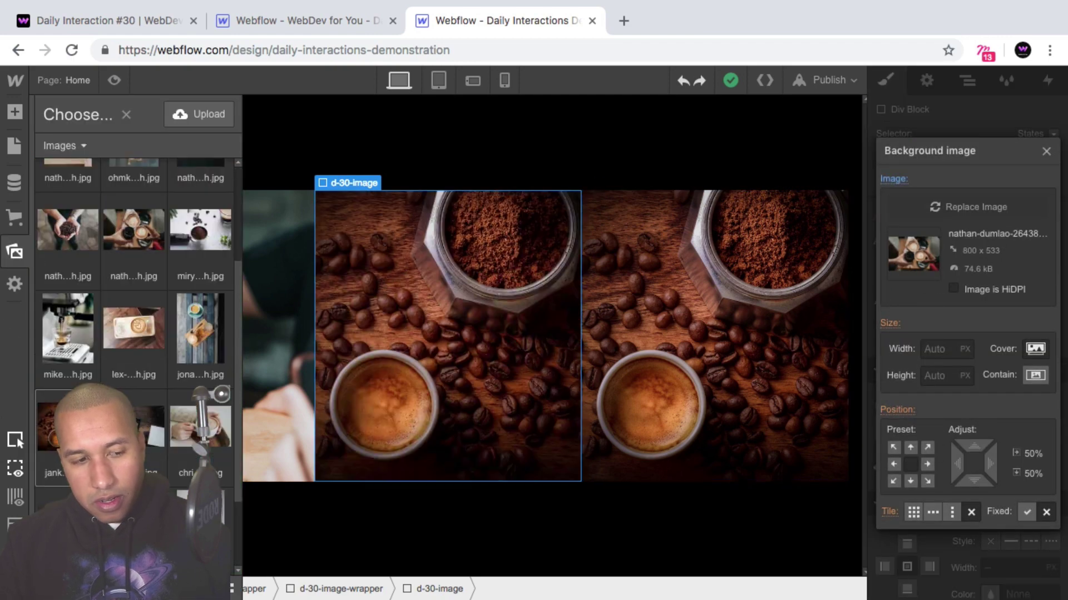
Step: Replace the third image's background with the 800 x 533 photo of a latte on a round wooden table
{"action": "left_click", "coordinate": [750, 274]}
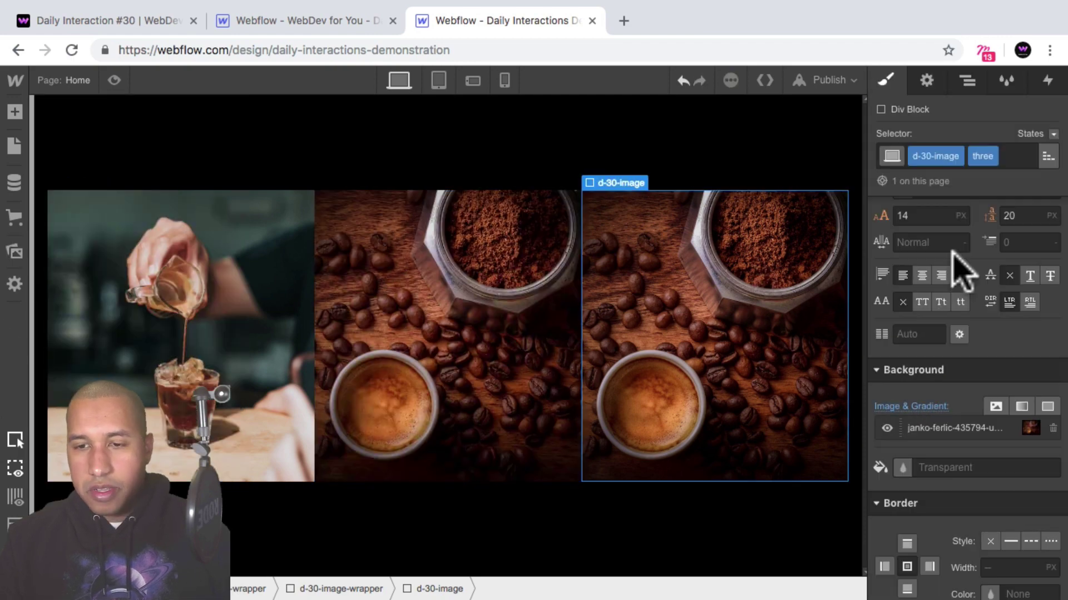
{"action": "left_click", "coordinate": [965, 428]}
{"action": "left_click", "coordinate": [953, 210]}
{"action": "left_click", "coordinate": [133, 342]}
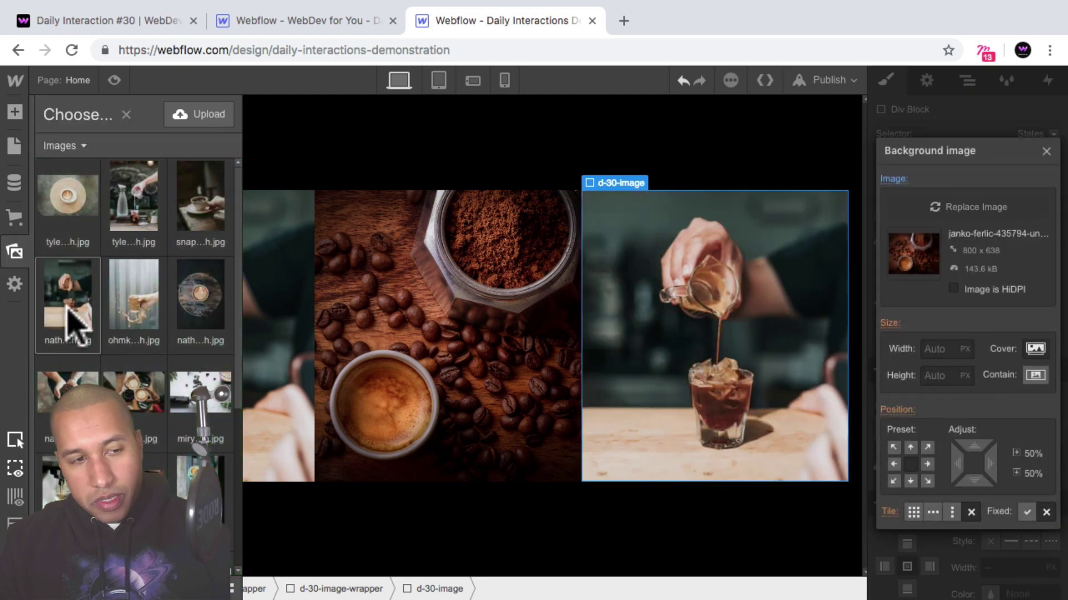
{"action": "left_click", "coordinate": [56, 205]}
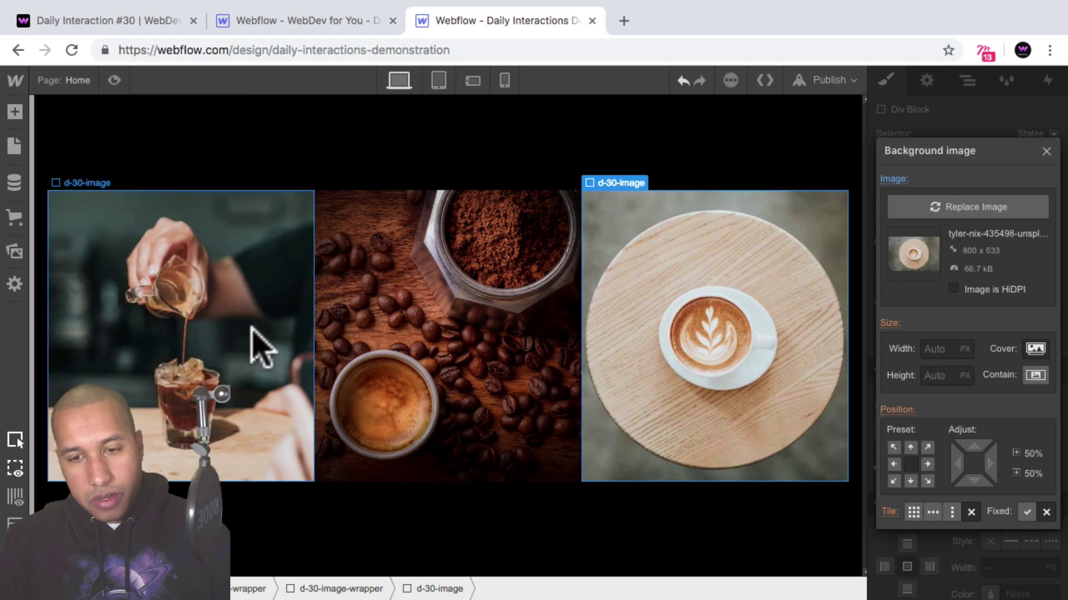
Step: Review the element hierarchy, going through d-30-wrapper, its image wrappers and the d-30-image blocks nested inside them
{"action": "left_click", "coordinate": [210, 334]}
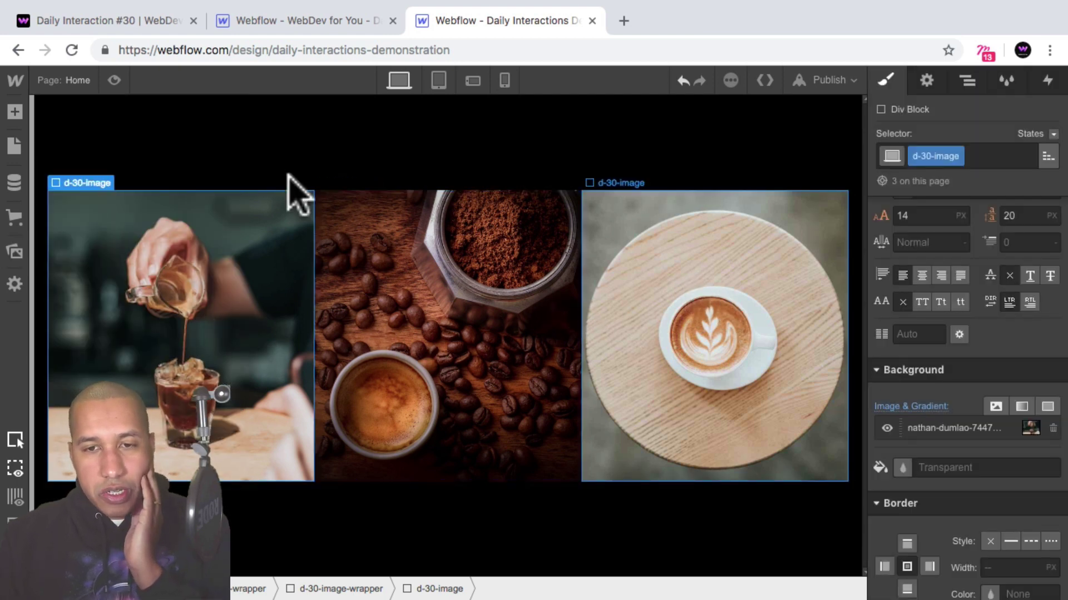
{"action": "left_click", "coordinate": [967, 81]}
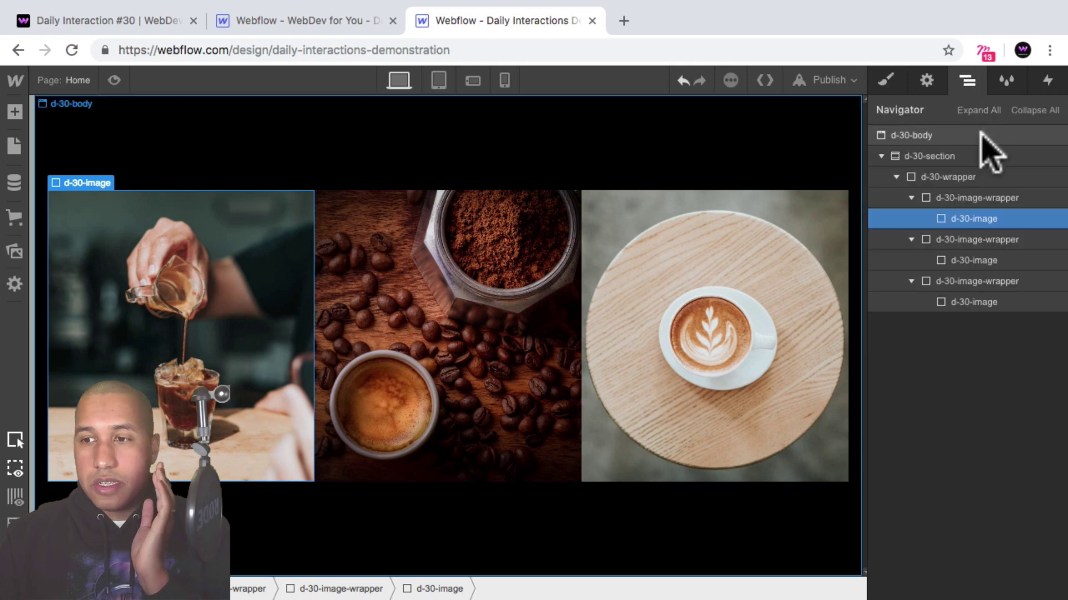
{"action": "left_click", "coordinate": [963, 198]}
{"action": "left_click", "coordinate": [959, 174]}
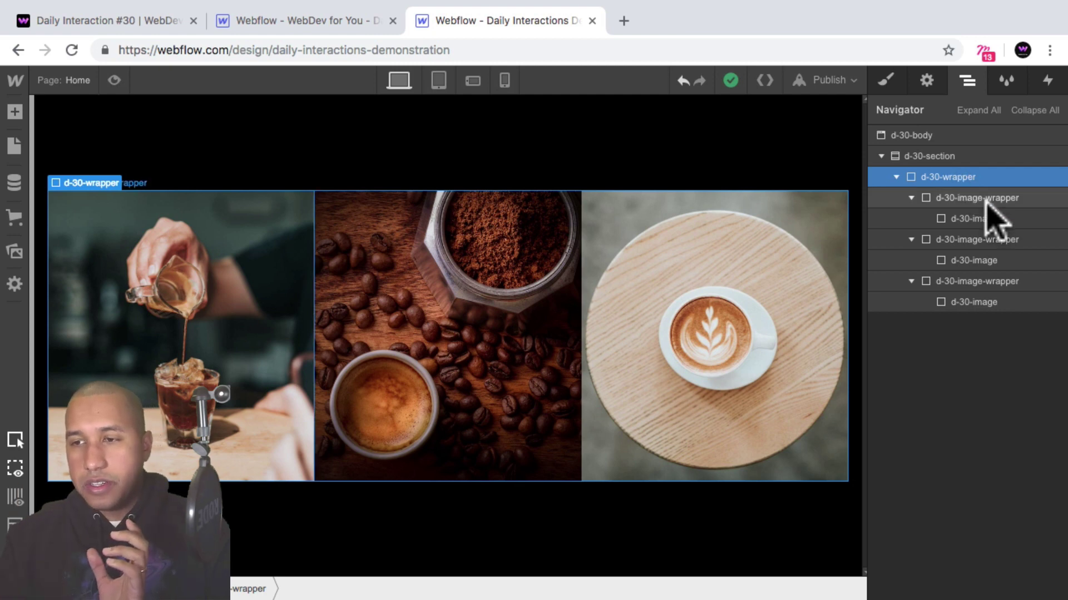
{"action": "left_click", "coordinate": [970, 200]}
{"action": "left_click", "coordinate": [962, 218]}
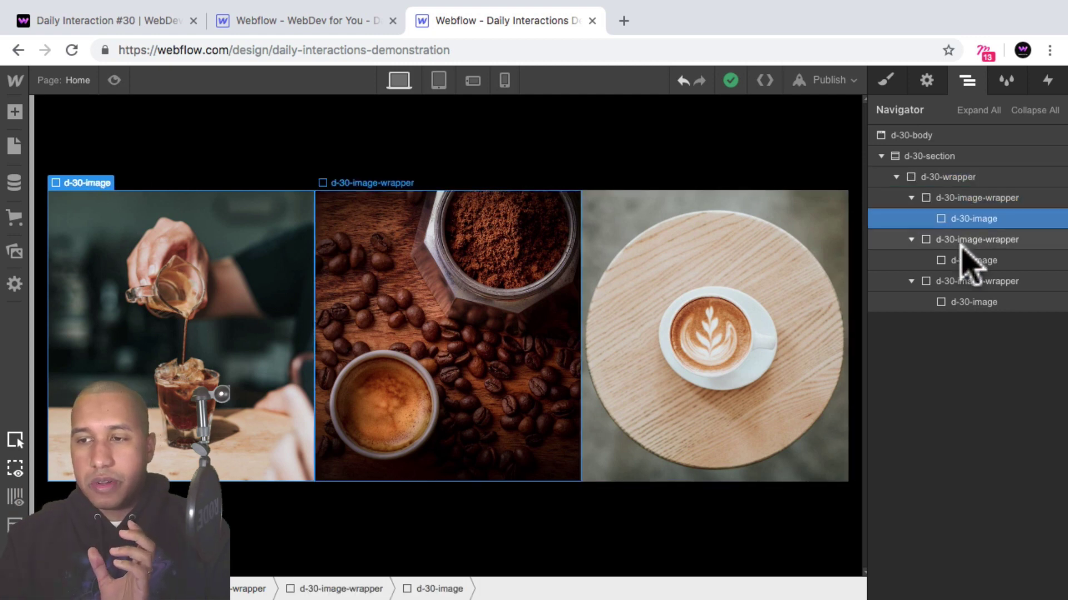
{"action": "left_click", "coordinate": [963, 240]}
{"action": "left_click", "coordinate": [963, 261]}
{"action": "left_click", "coordinate": [963, 281]}
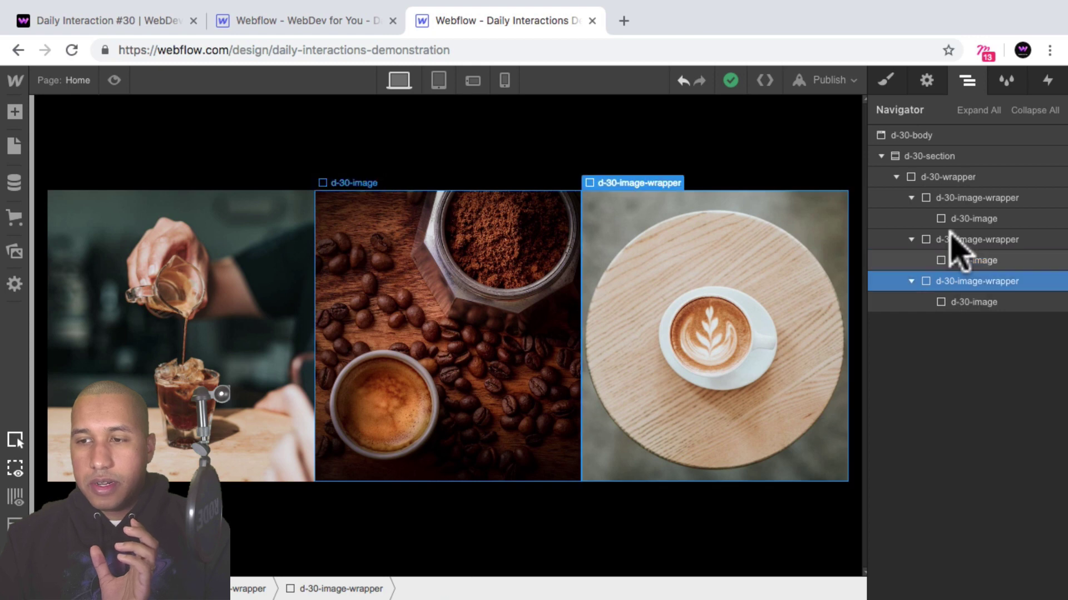
{"action": "left_click", "coordinate": [950, 199]}
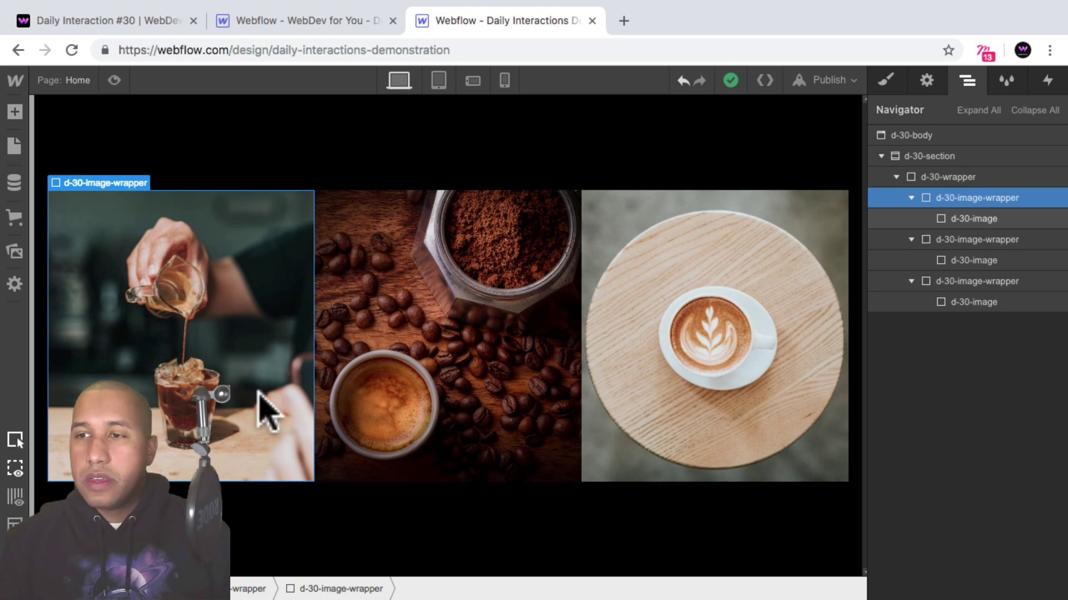
{"action": "left_click", "coordinate": [974, 220]}
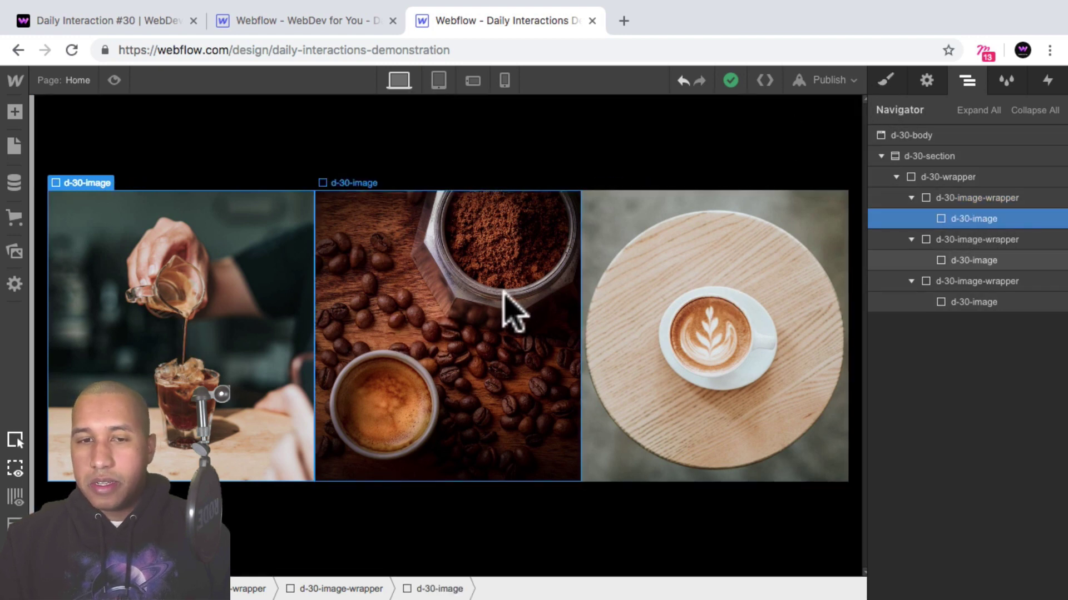
Step: Compare the classes assigned to the three image blocks, checking the base class and the combo classes two and three
{"action": "left_click", "coordinate": [886, 81]}
{"action": "left_click", "coordinate": [520, 274]}
{"action": "left_click", "coordinate": [679, 281]}
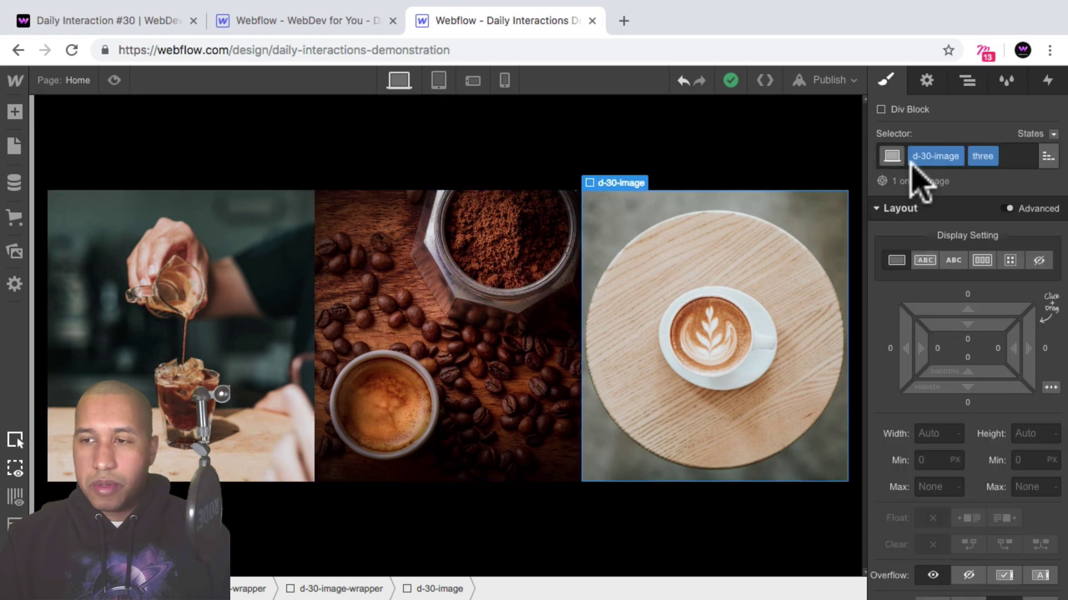
{"action": "left_click", "coordinate": [144, 278]}
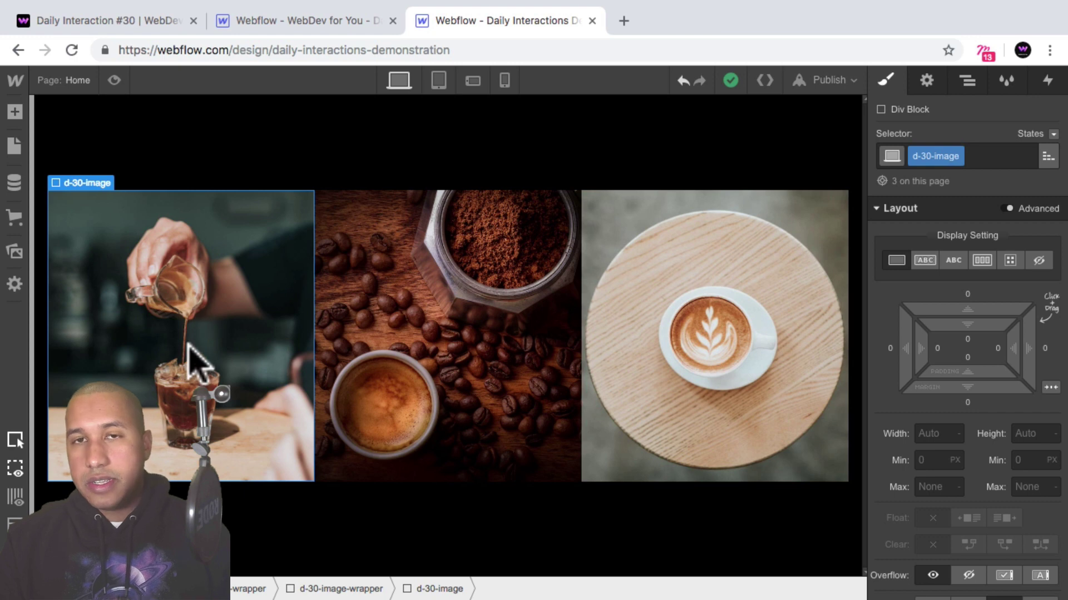
{"action": "left_click", "coordinate": [464, 346]}
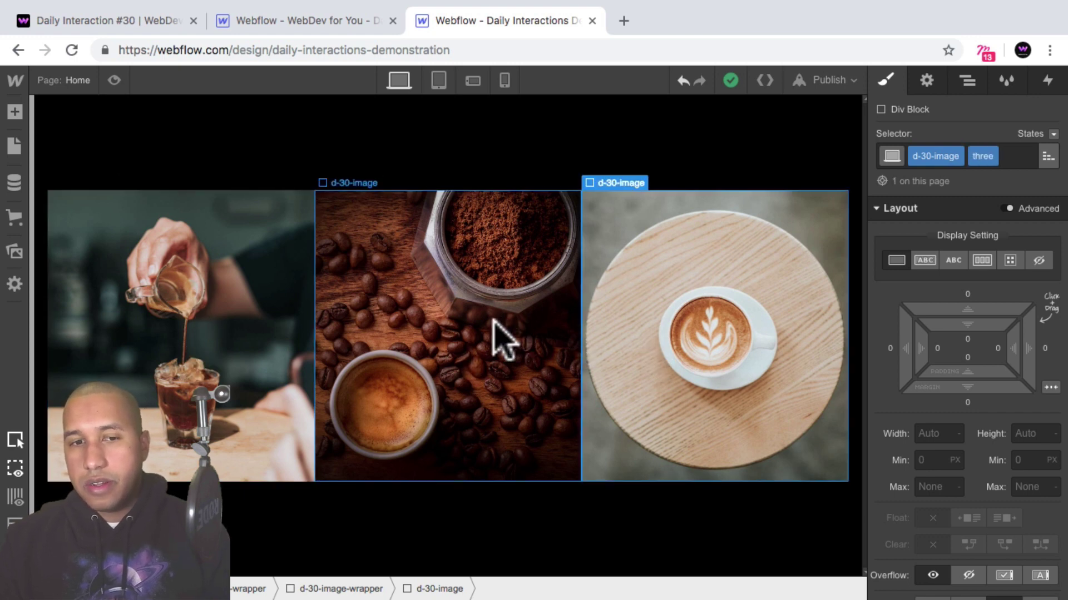
{"action": "left_click", "coordinate": [630, 334]}
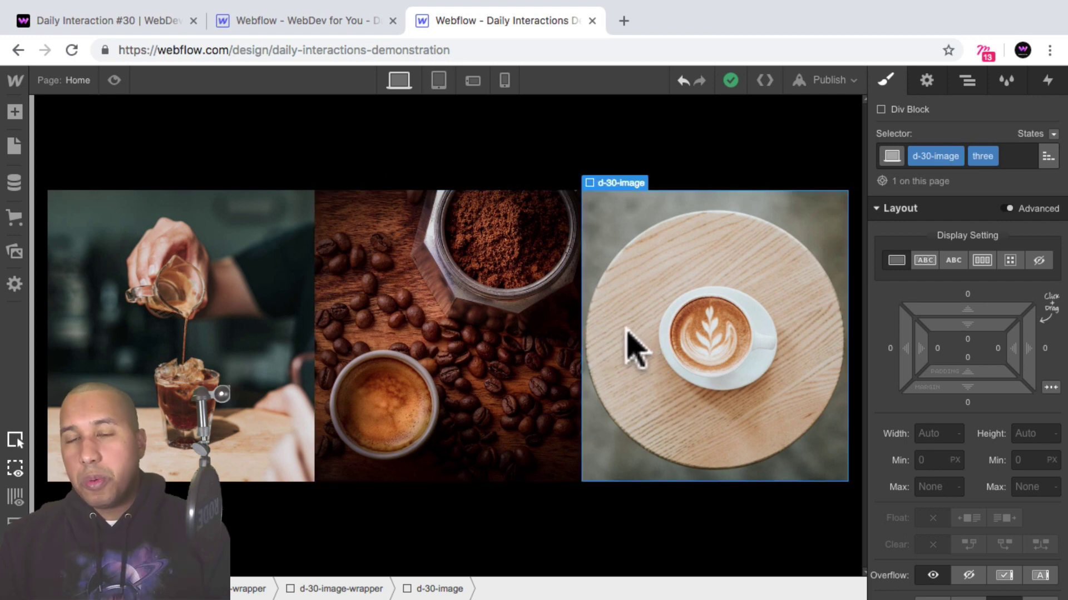
{"action": "left_click", "coordinate": [501, 328]}
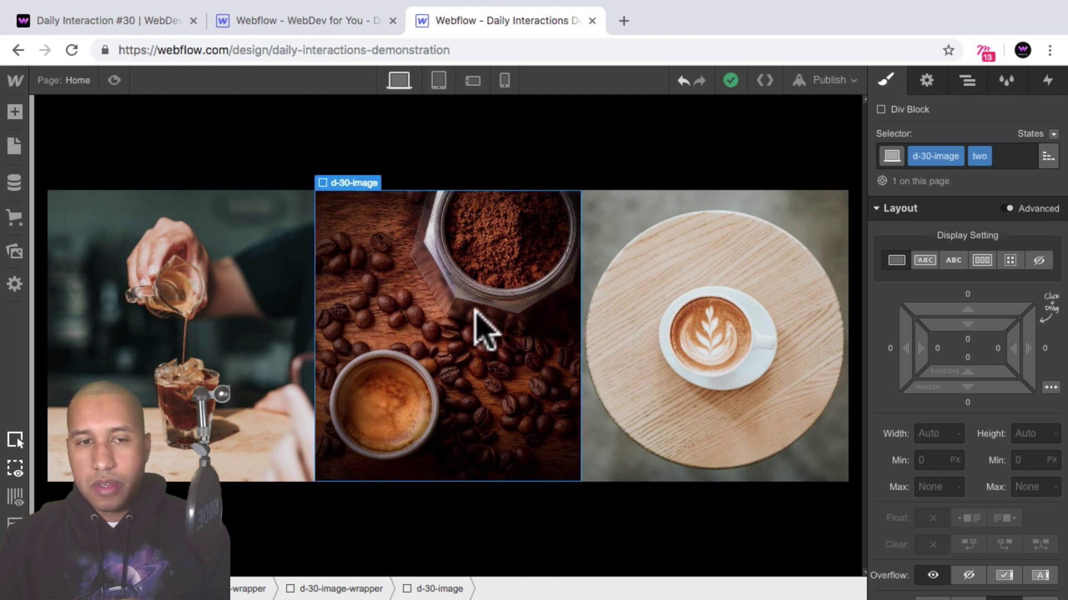
Step: Add a Grayscale filter at 100% to the first image's base class d-30-image
{"action": "left_click", "coordinate": [276, 318]}
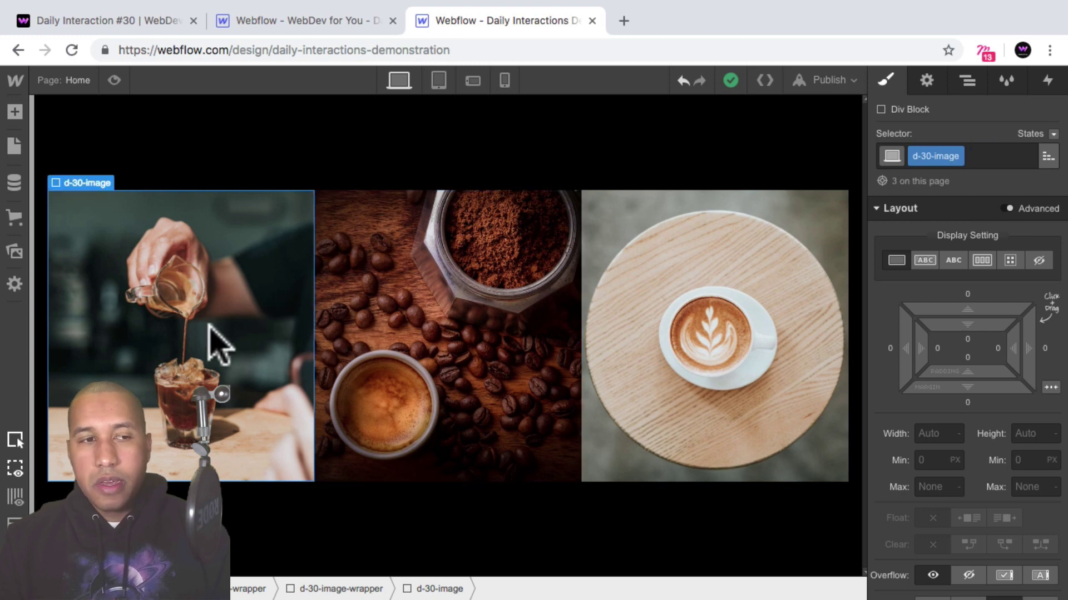
{"action": "scroll", "coordinate": [1059, 344], "scroll_direction": "down", "scroll_amount": 8}
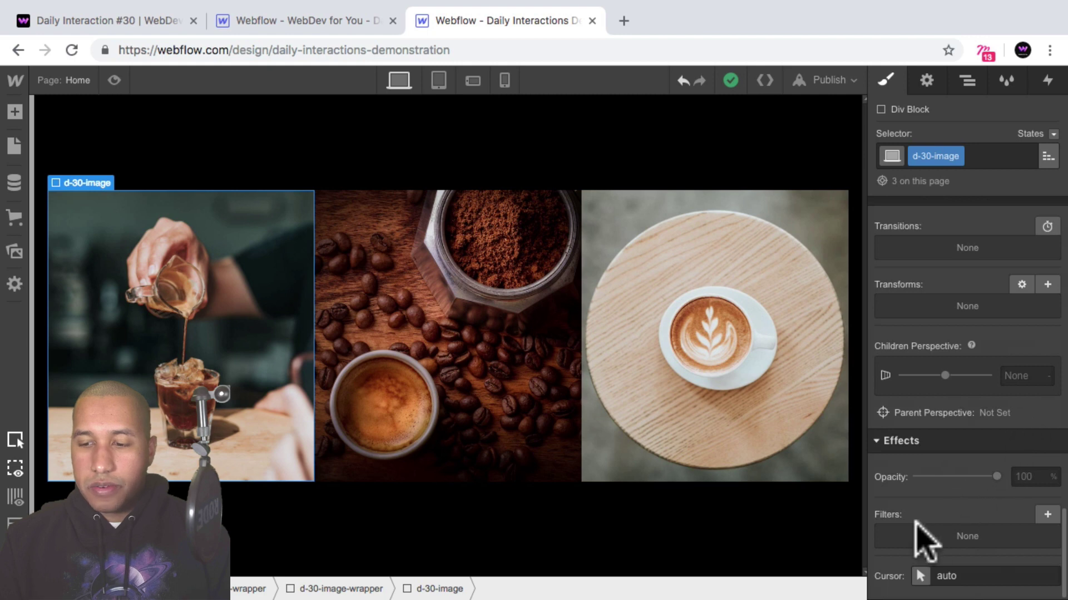
{"action": "left_click", "coordinate": [1048, 514]}
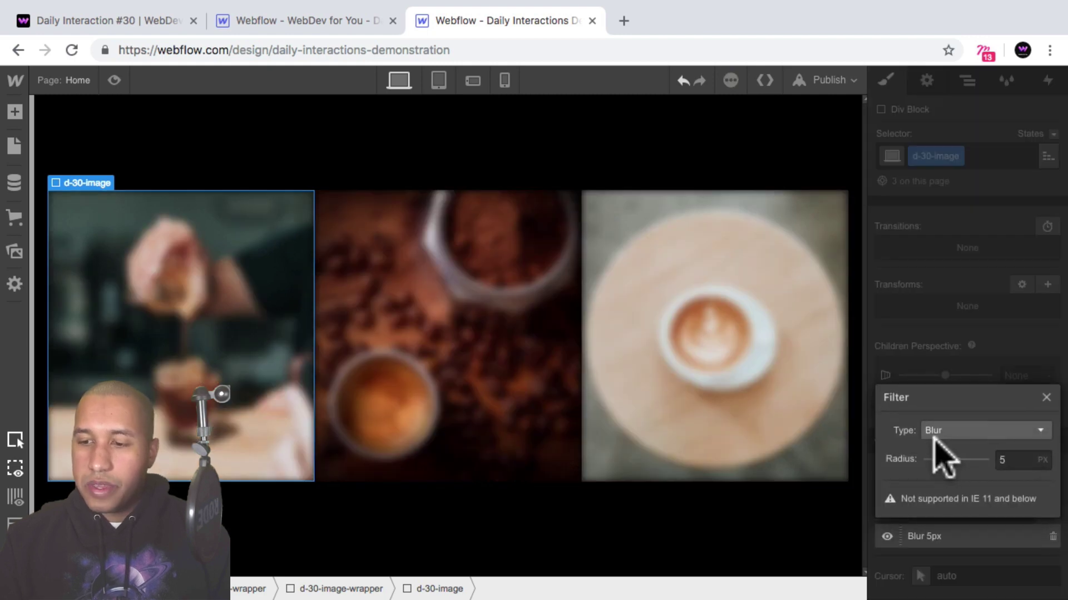
{"action": "left_click", "coordinate": [959, 431]}
{"action": "scroll", "coordinate": [975, 466], "scroll_direction": "down", "scroll_amount": 4}
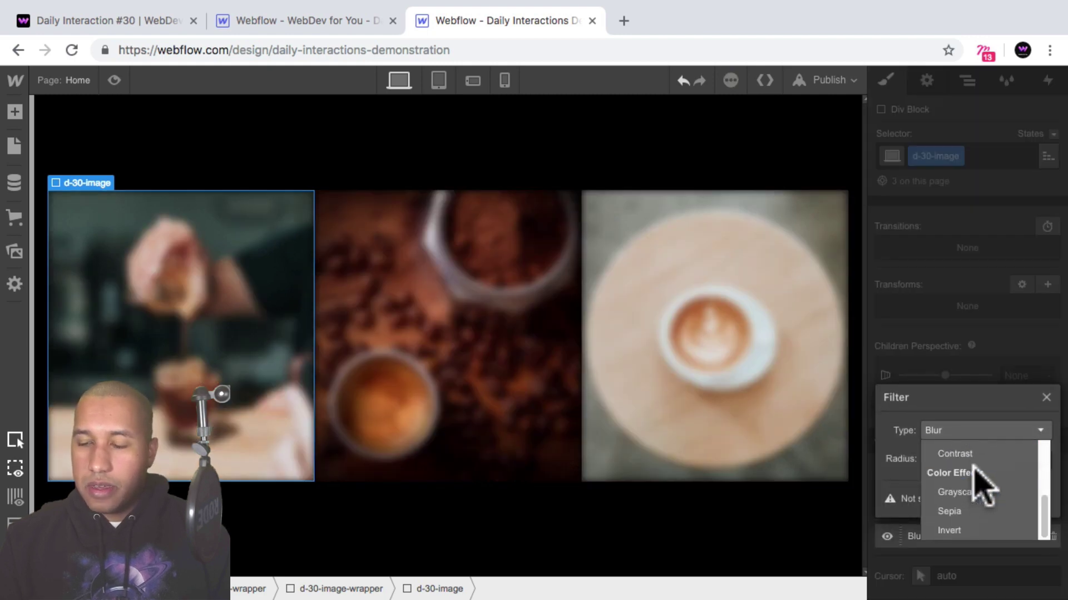
{"action": "left_click", "coordinate": [958, 492]}
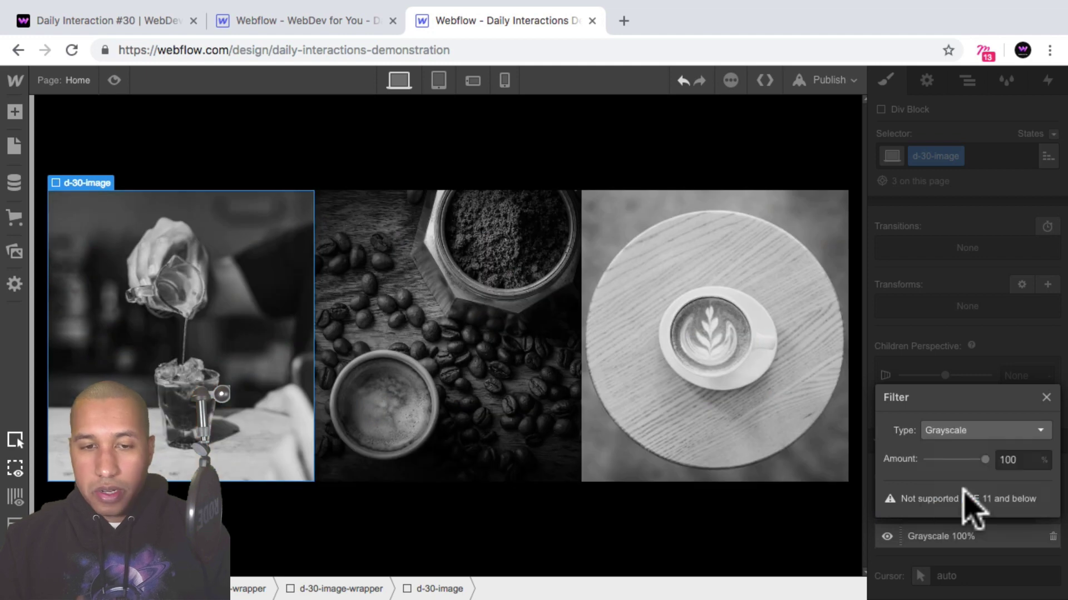
{"action": "left_click", "coordinate": [1046, 397]}
Step: Remove the grayscale filter from the Hover state of d-30-image
{"action": "scroll", "coordinate": [1015, 361], "scroll_direction": "up", "scroll_amount": 6}
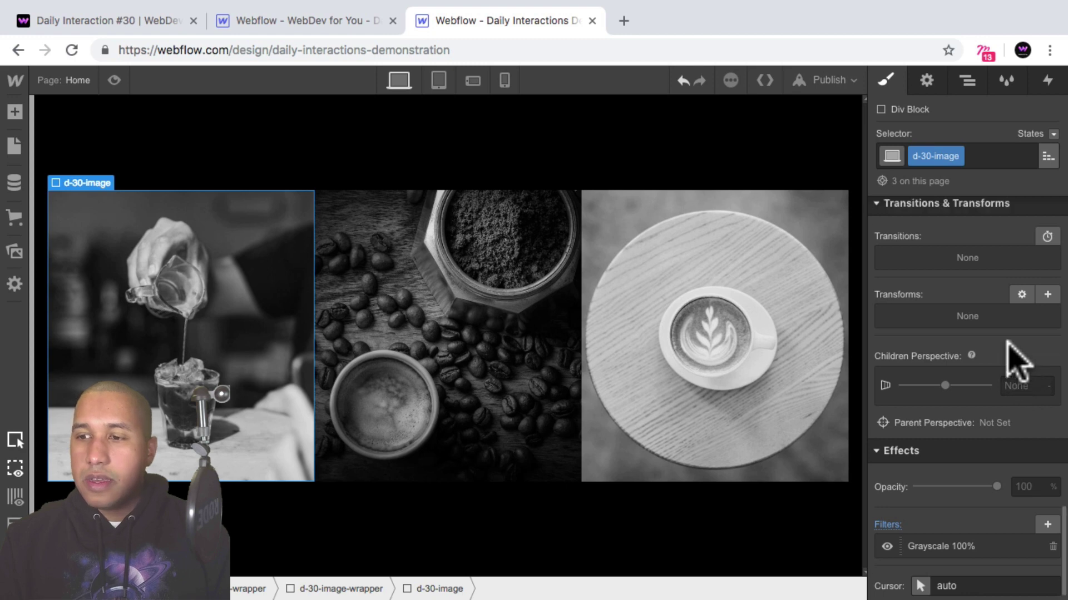
{"action": "scroll", "coordinate": [1018, 361], "scroll_direction": "up", "scroll_amount": 5}
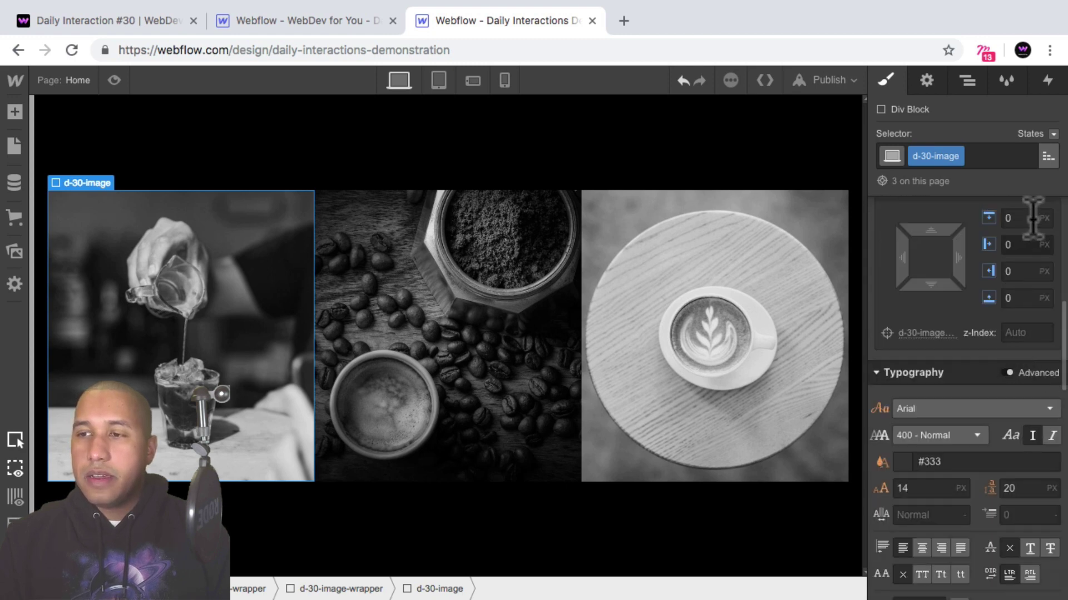
{"action": "left_click", "coordinate": [1053, 134]}
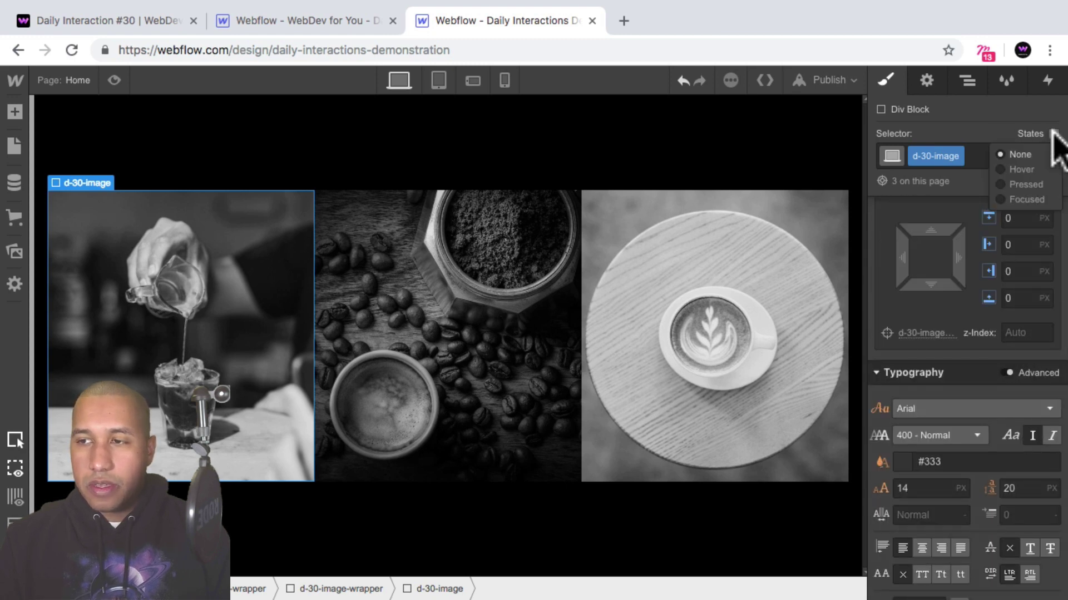
{"action": "left_click", "coordinate": [1004, 169]}
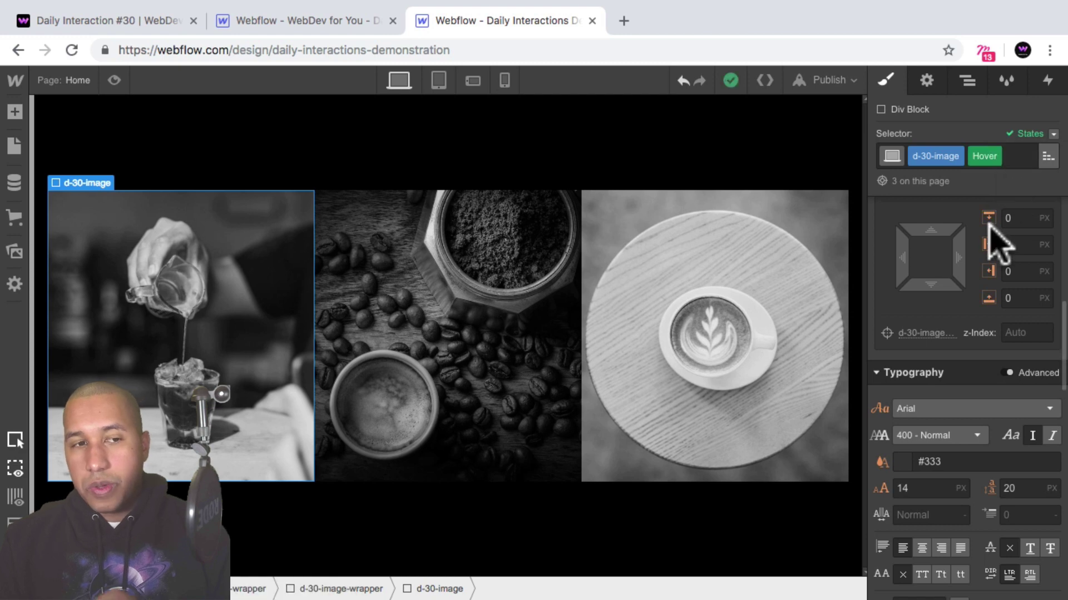
{"action": "scroll", "coordinate": [995, 269], "scroll_direction": "down", "scroll_amount": 10}
{"action": "scroll", "coordinate": [995, 270], "scroll_direction": "down", "scroll_amount": 10}
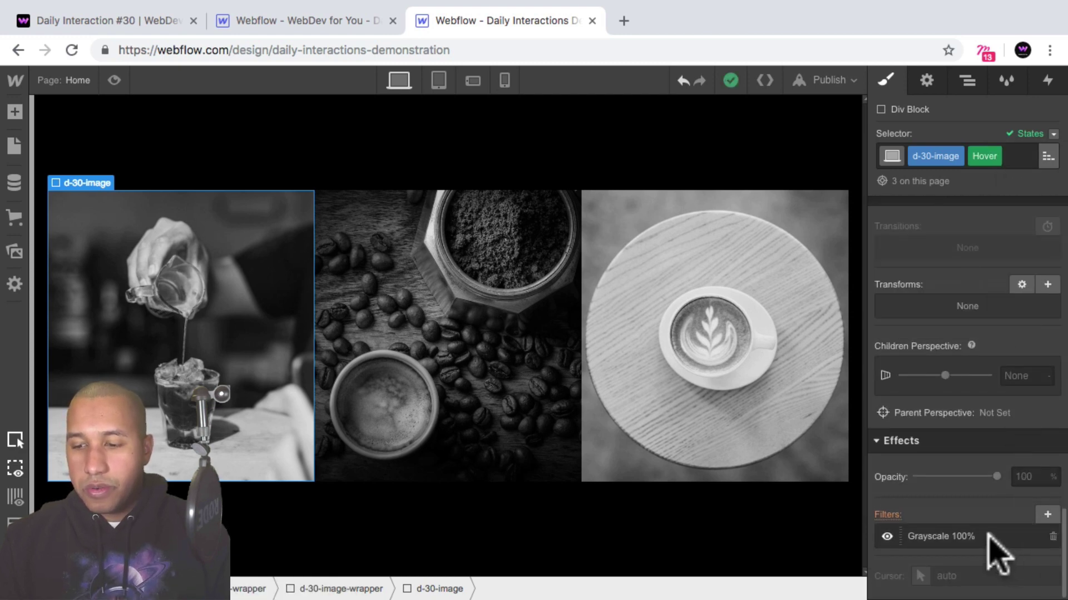
{"action": "left_click", "coordinate": [1052, 536]}
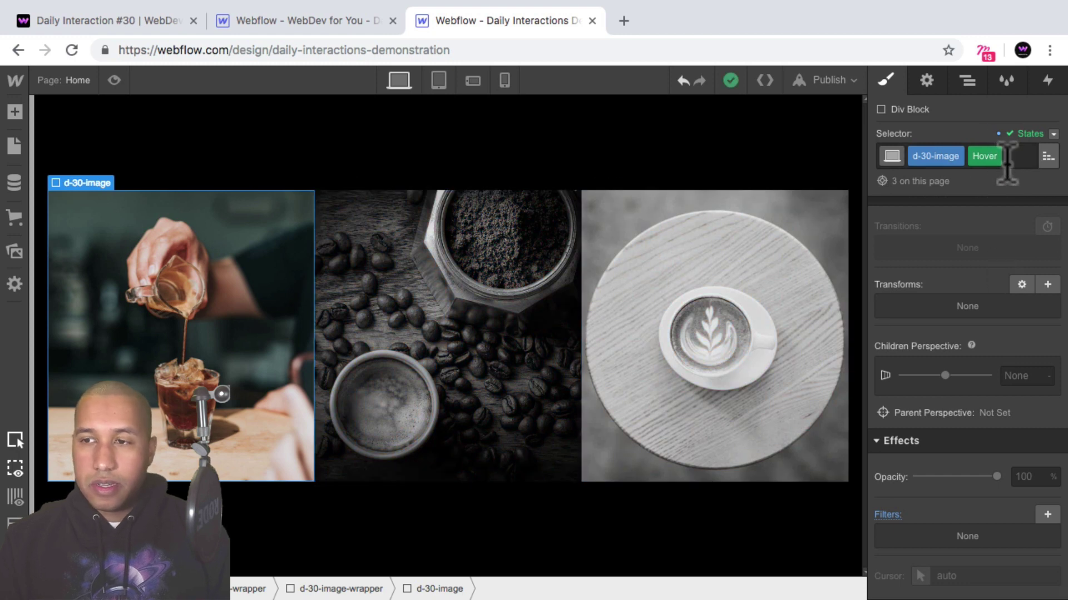
{"action": "left_click", "coordinate": [1053, 135]}
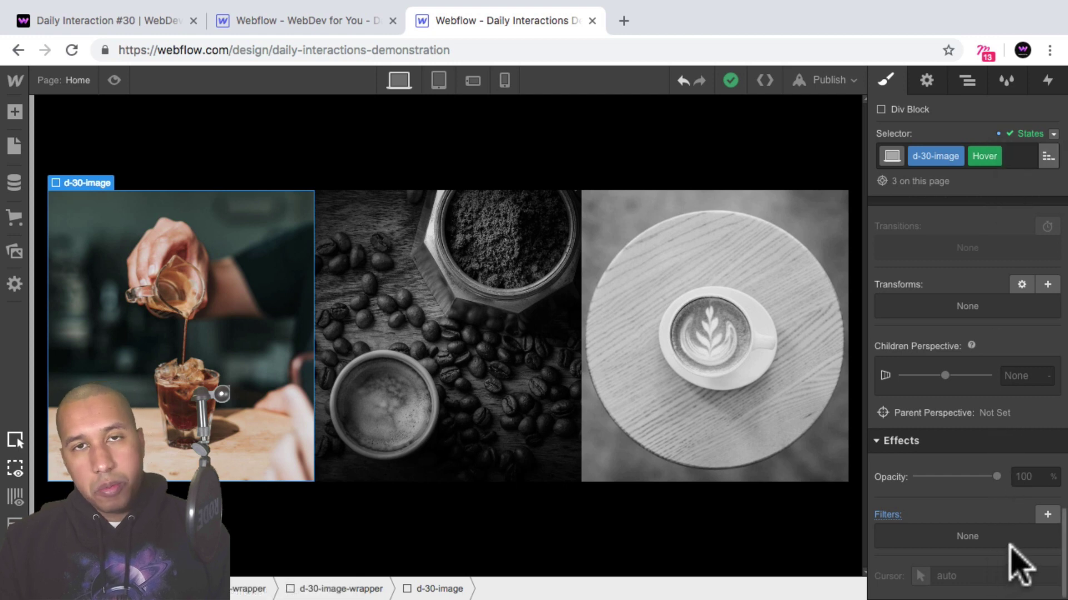
Step: Add a Scale transform of 1.2 on X and Y to the Hover state of d-30-image
{"action": "scroll", "coordinate": [977, 464], "scroll_direction": "up", "scroll_amount": 2}
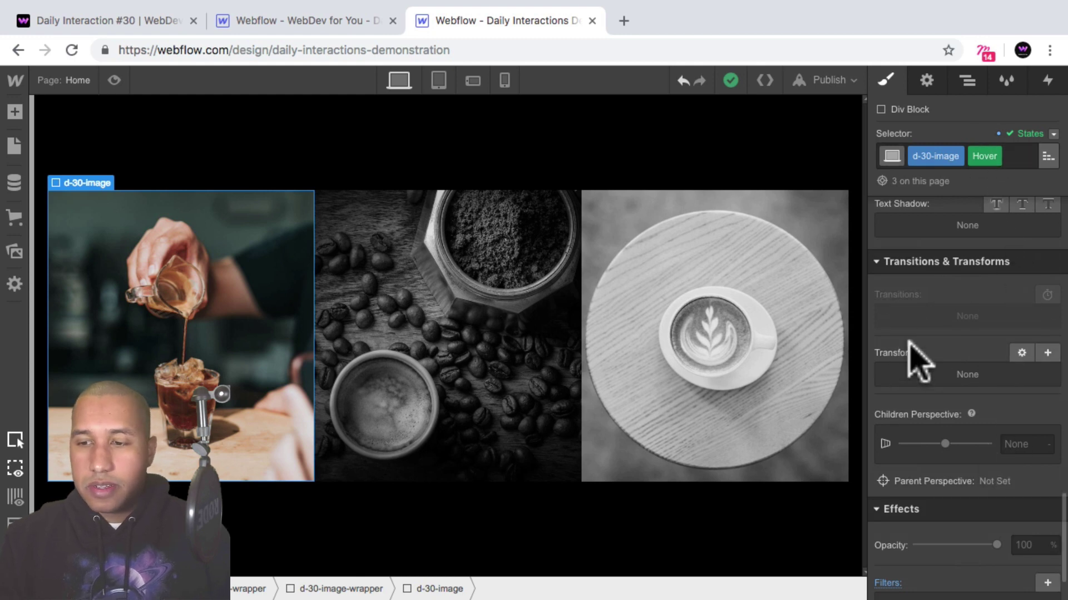
{"action": "left_click", "coordinate": [1048, 353]}
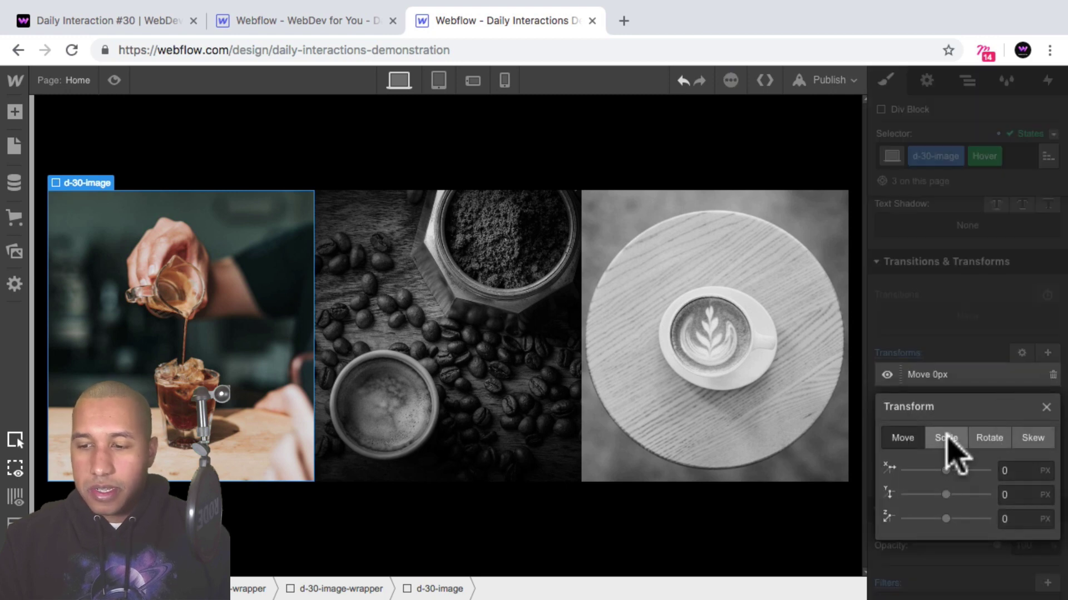
{"action": "left_click", "coordinate": [947, 441]}
{"action": "left_click", "coordinate": [1022, 472]}
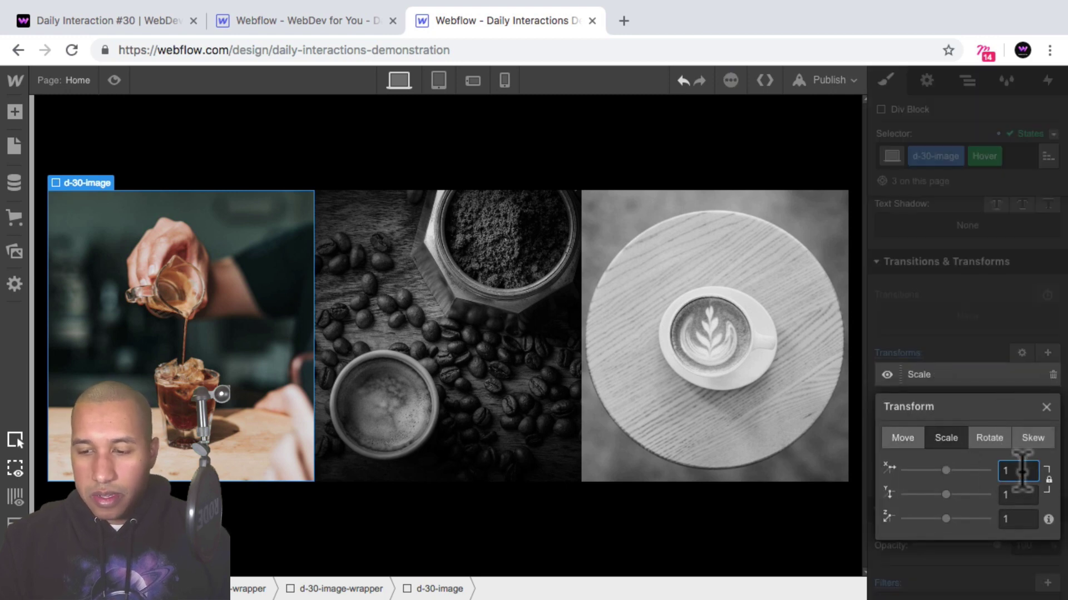
{"action": "type", "text": "1.2"}
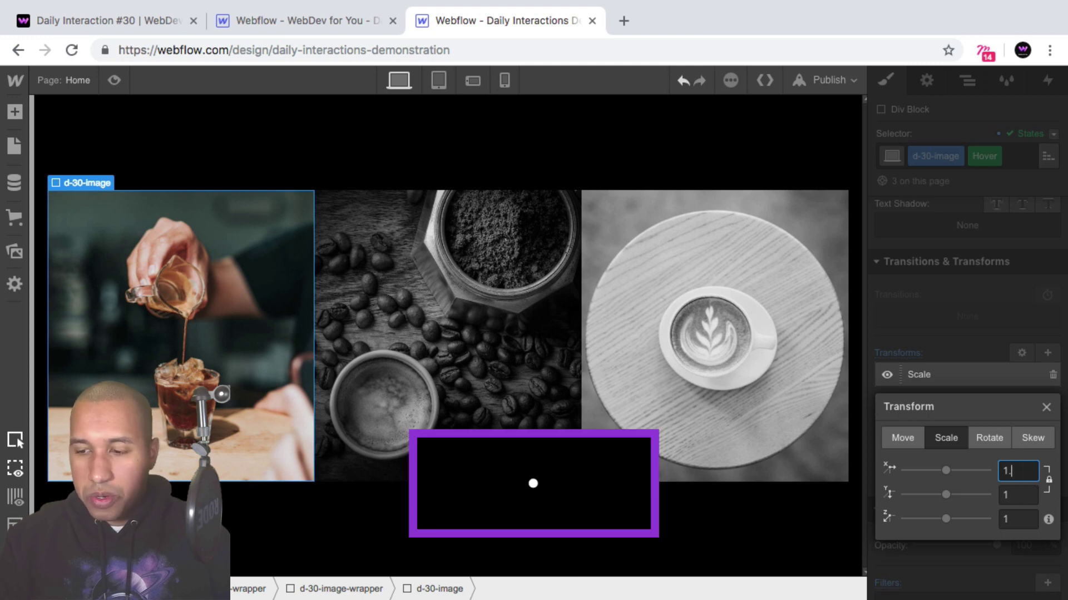
{"action": "key", "text": "Return"}
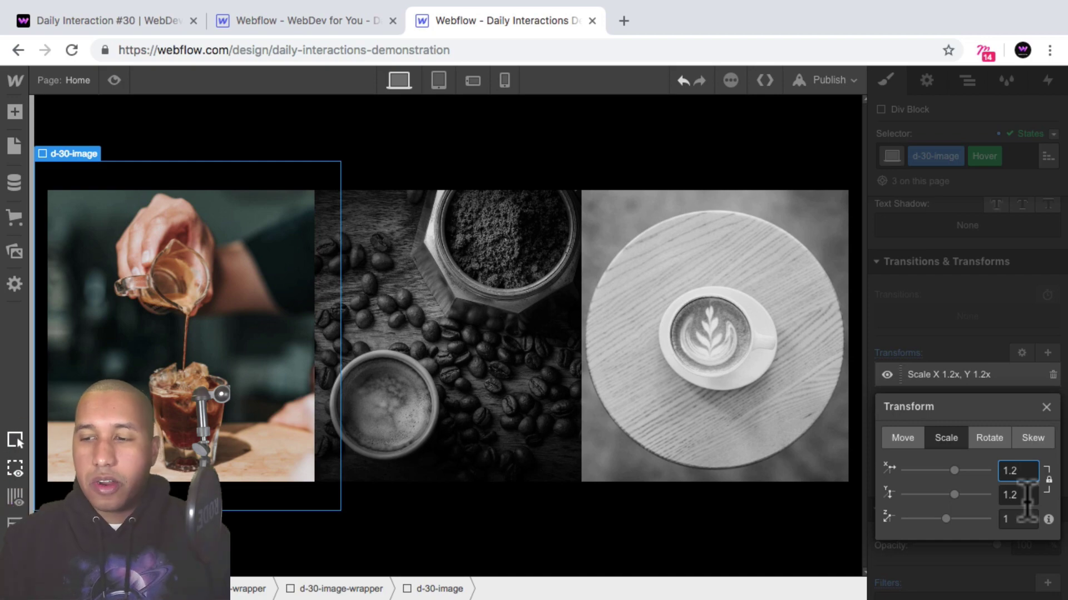
{"action": "left_click", "coordinate": [1046, 407]}
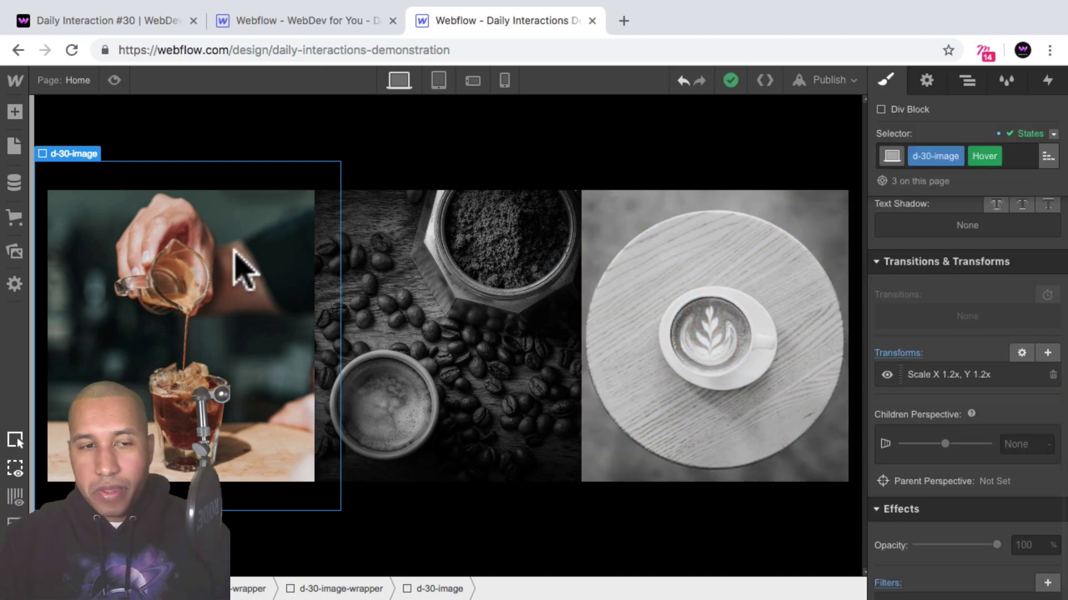
Step: Return d-30-image to its None state and preview the page to test the hover effect on the images
{"action": "left_click", "coordinate": [114, 80]}
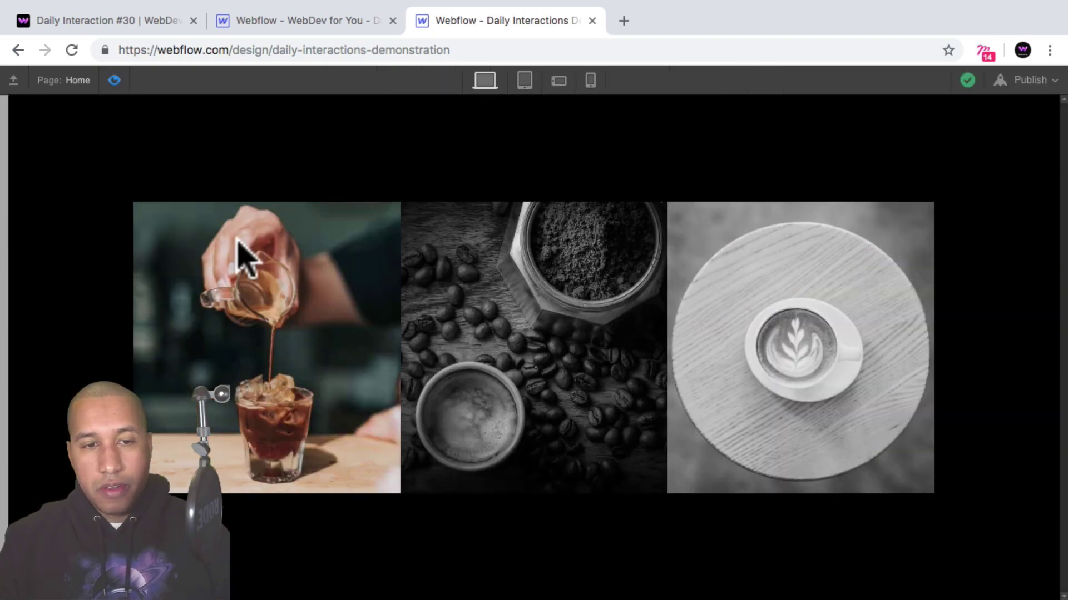
{"action": "left_click", "coordinate": [115, 80]}
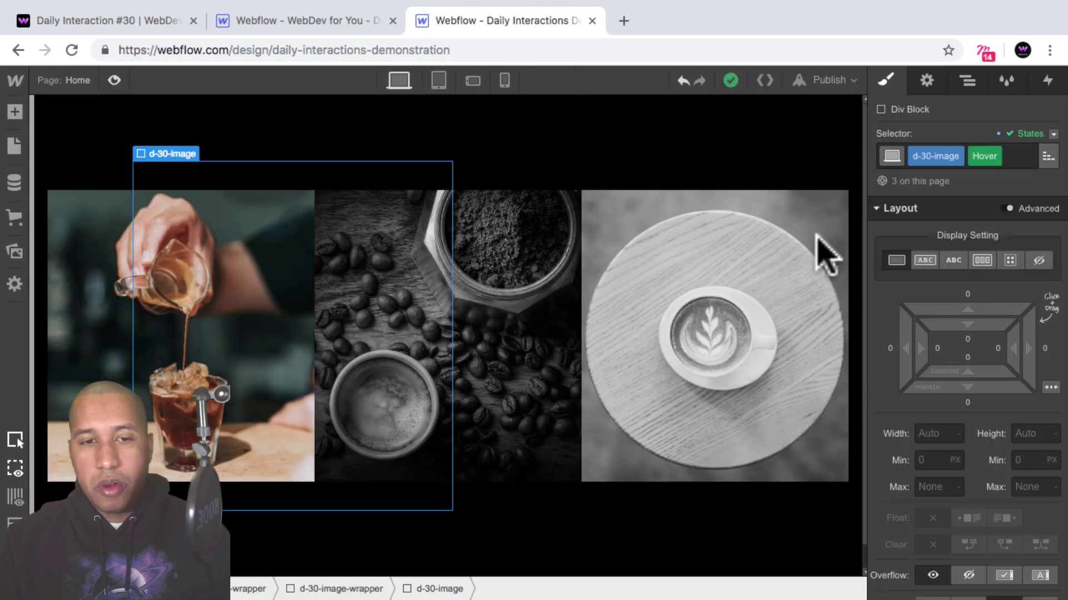
{"action": "left_click", "coordinate": [1053, 134]}
{"action": "left_click", "coordinate": [1020, 170]}
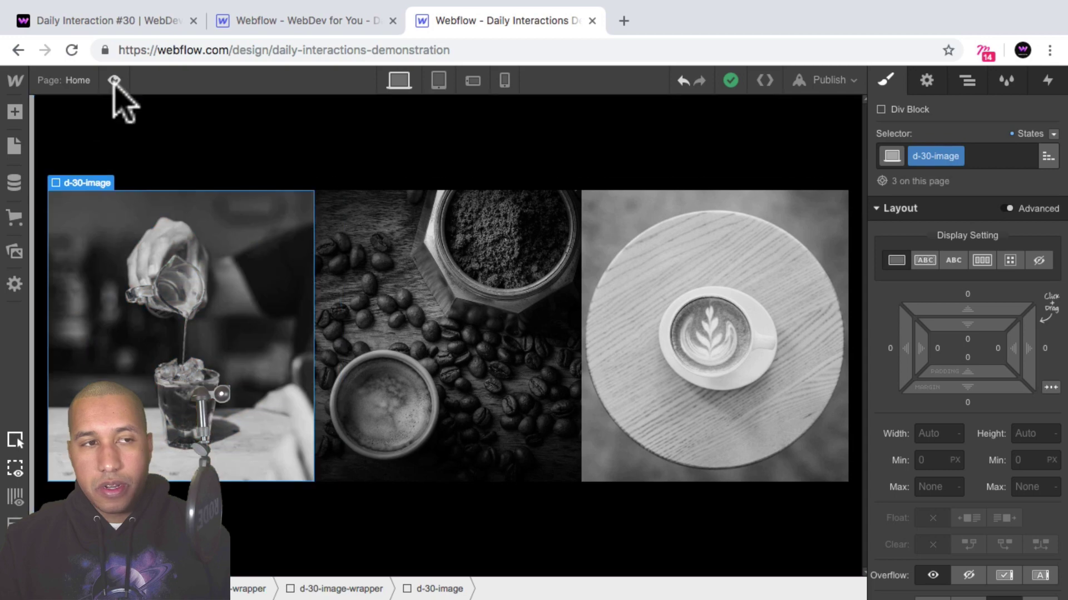
{"action": "left_click", "coordinate": [114, 81]}
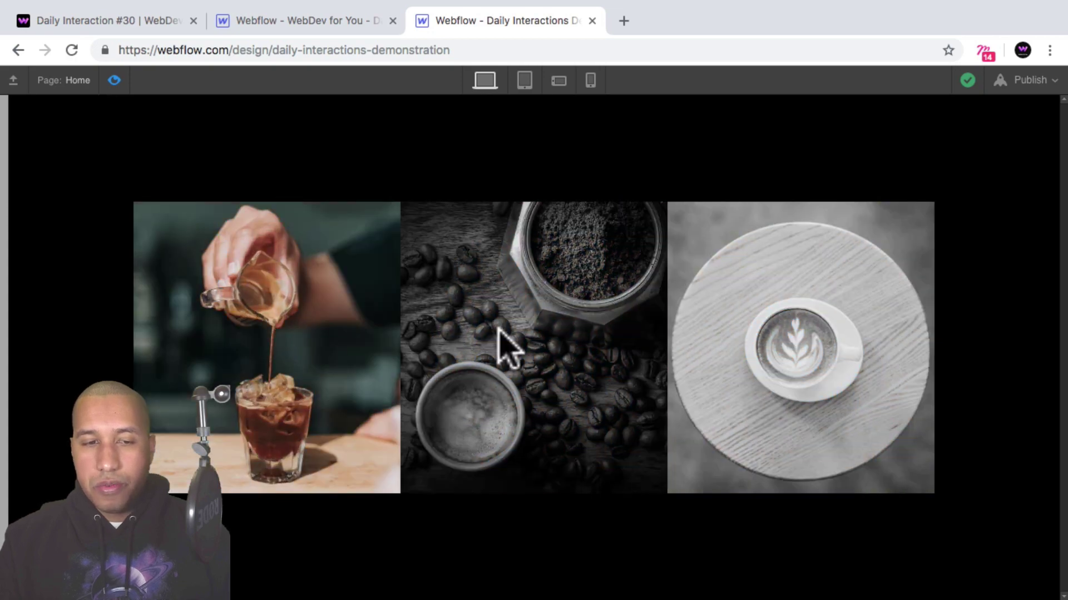
{"action": "left_click", "coordinate": [114, 80]}
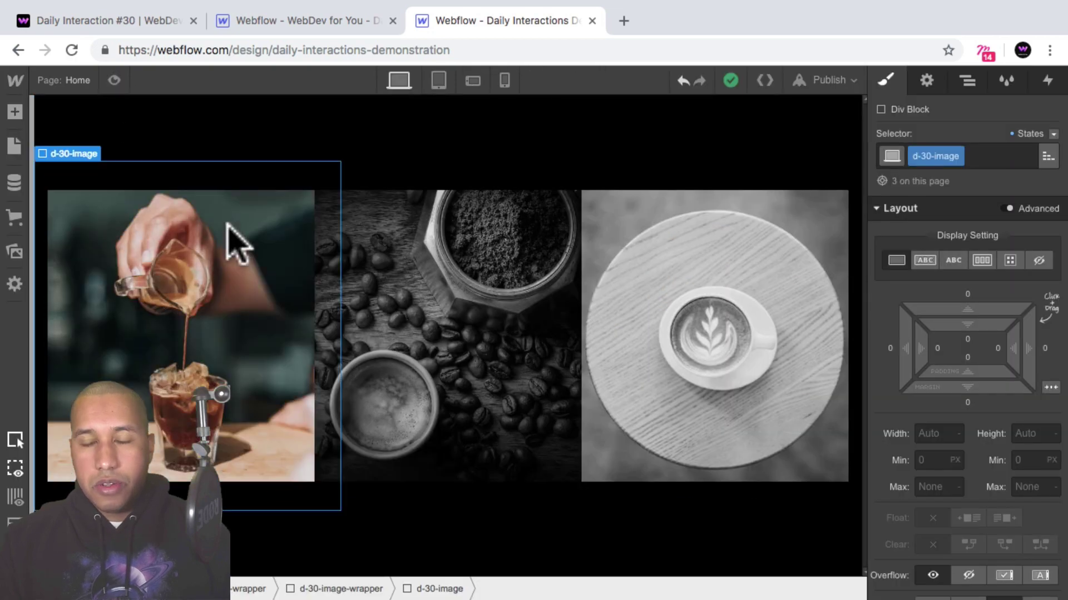
Step: Add a transition on All Properties with a 500 ms duration to the None state of d-30-image
{"action": "left_click", "coordinate": [1052, 134]}
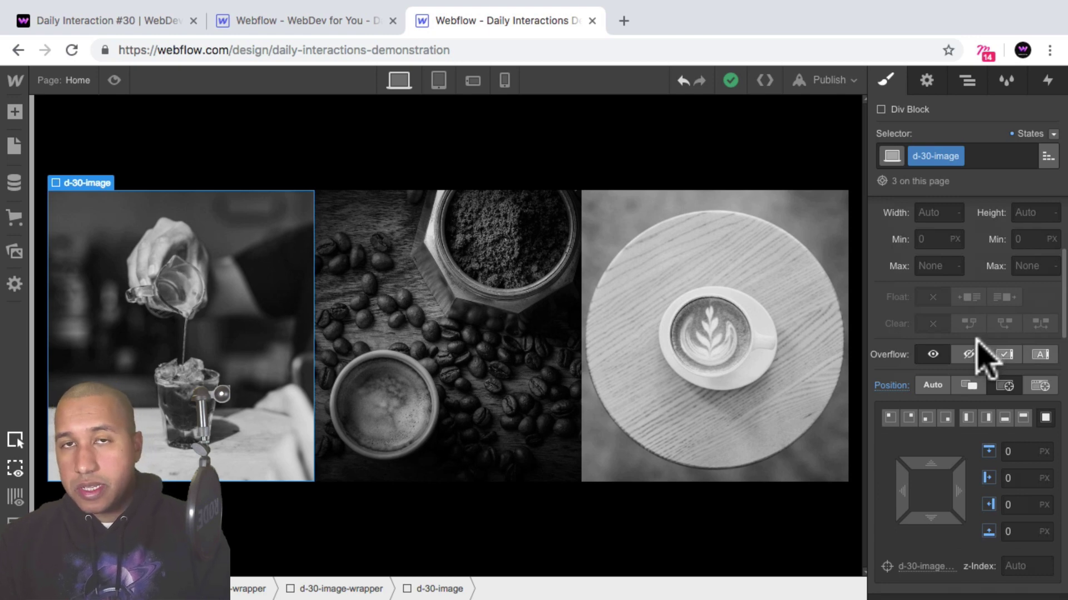
{"action": "scroll", "coordinate": [977, 340], "scroll_direction": "down", "scroll_amount": 5}
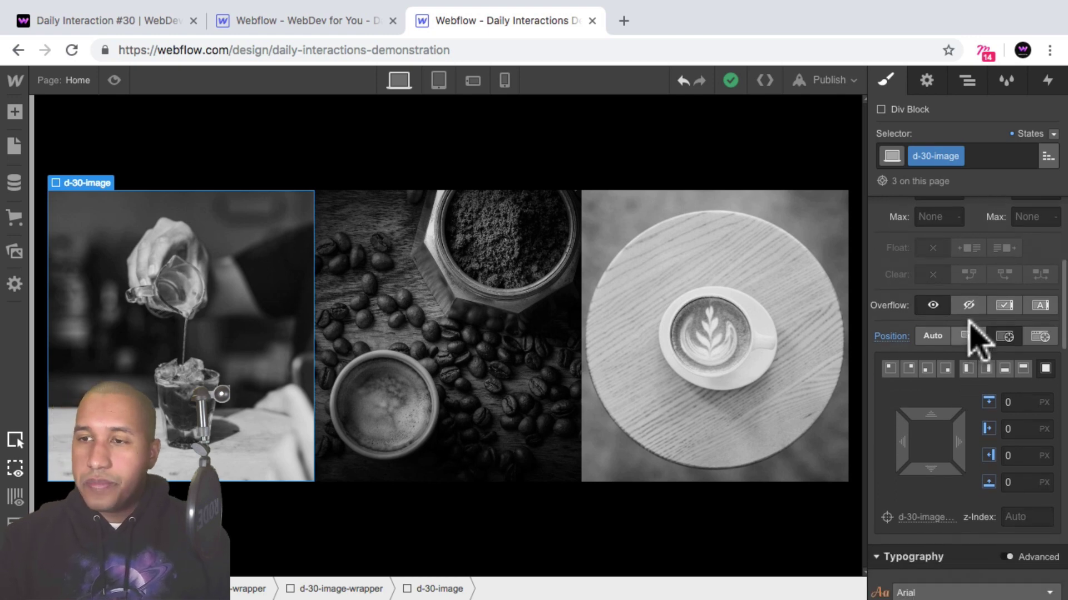
{"action": "scroll", "coordinate": [977, 340], "scroll_direction": "down", "scroll_amount": 12}
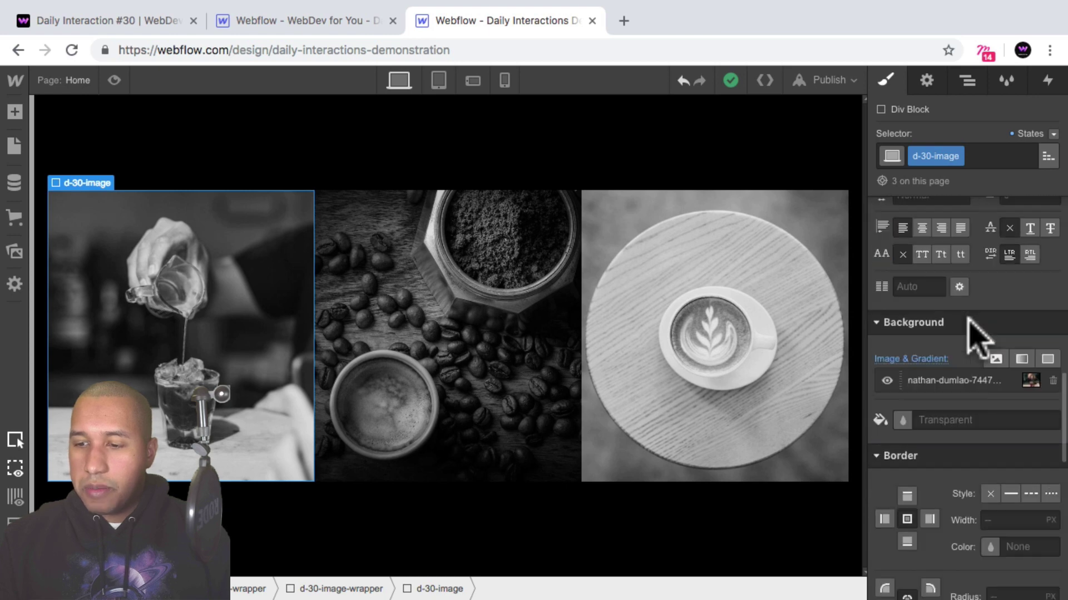
{"action": "scroll", "coordinate": [977, 341], "scroll_direction": "down", "scroll_amount": 1}
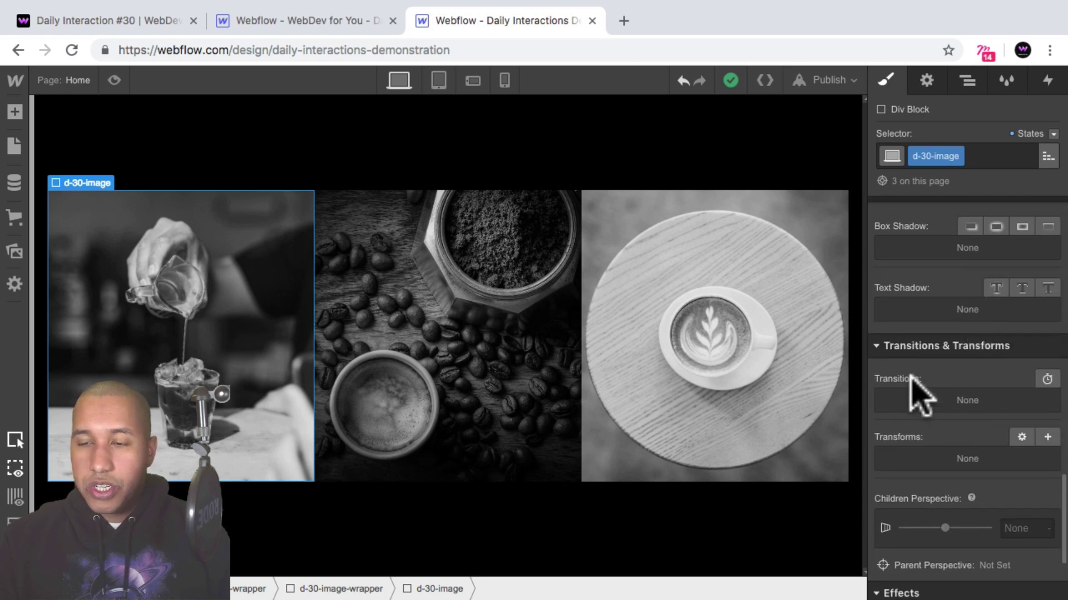
{"action": "left_click", "coordinate": [1047, 380]}
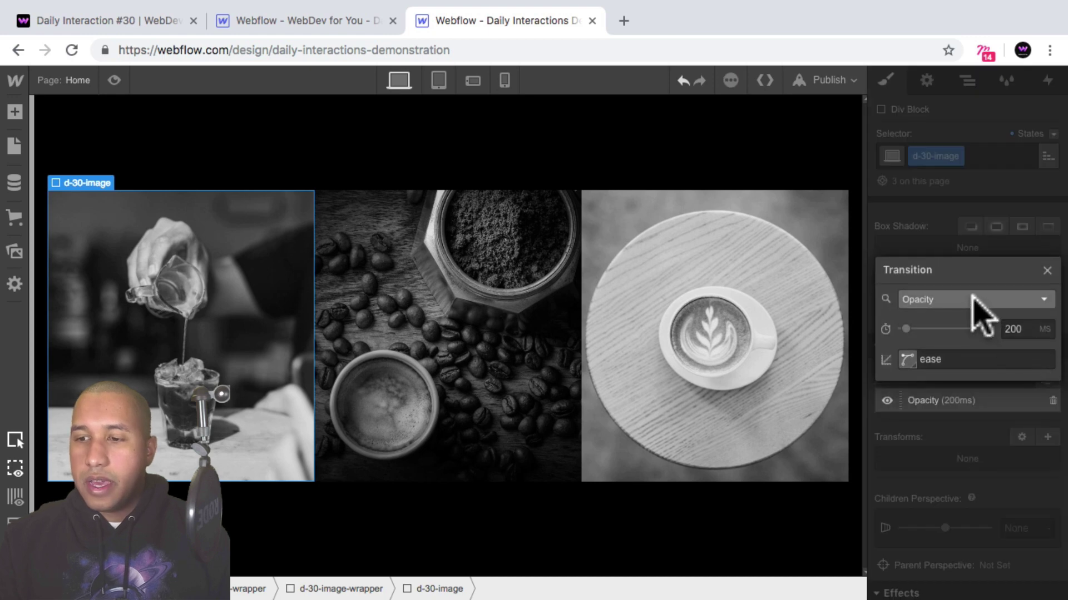
{"action": "left_click", "coordinate": [973, 299]}
{"action": "scroll", "coordinate": [971, 362], "scroll_direction": "down", "scroll_amount": 15}
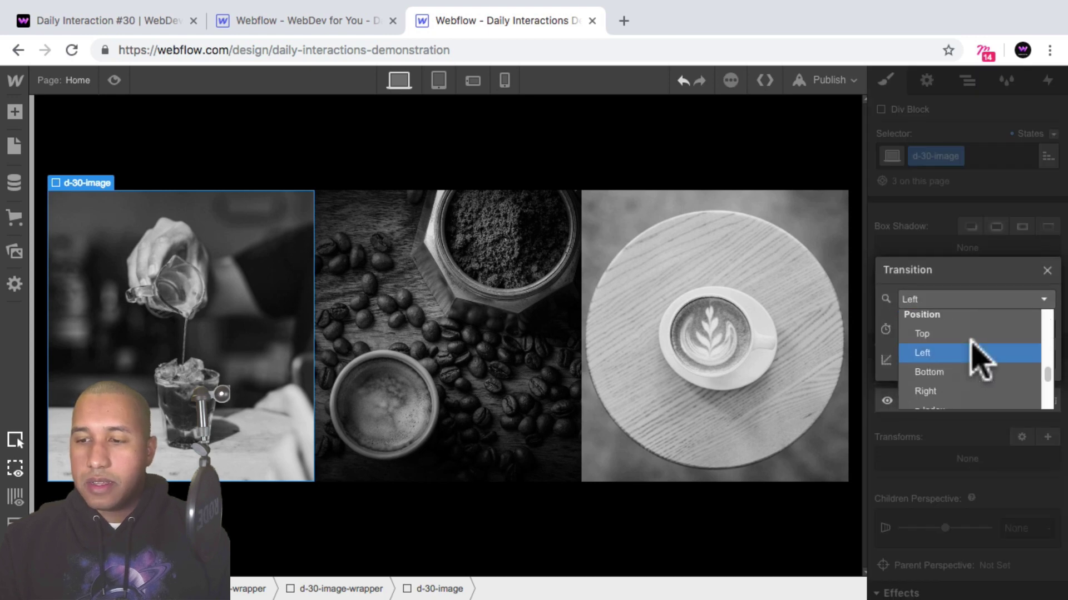
{"action": "scroll", "coordinate": [970, 378], "scroll_direction": "down", "scroll_amount": 4}
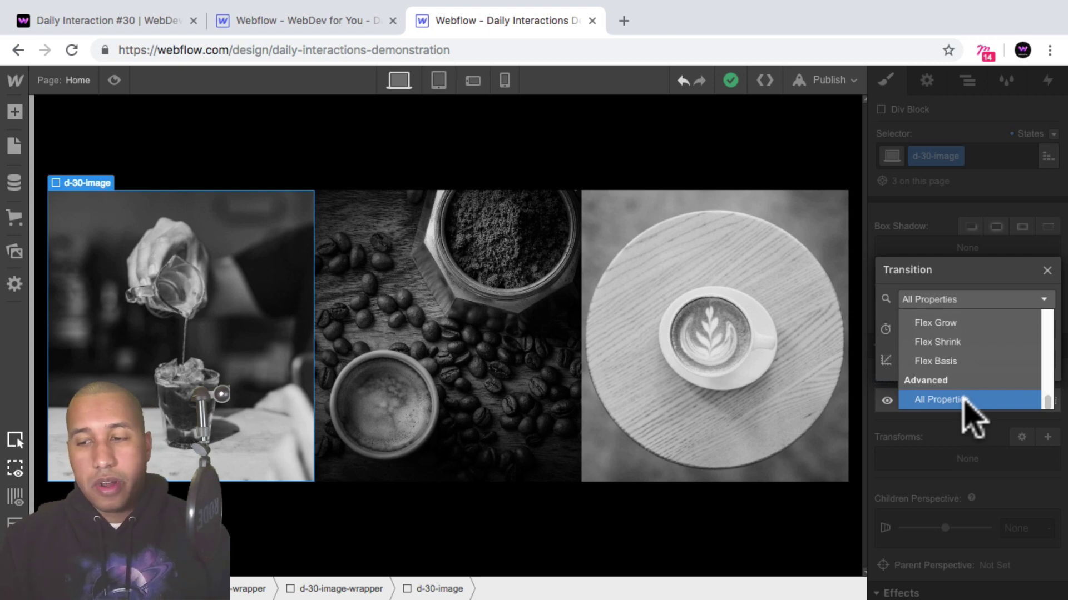
{"action": "left_click", "coordinate": [965, 401]}
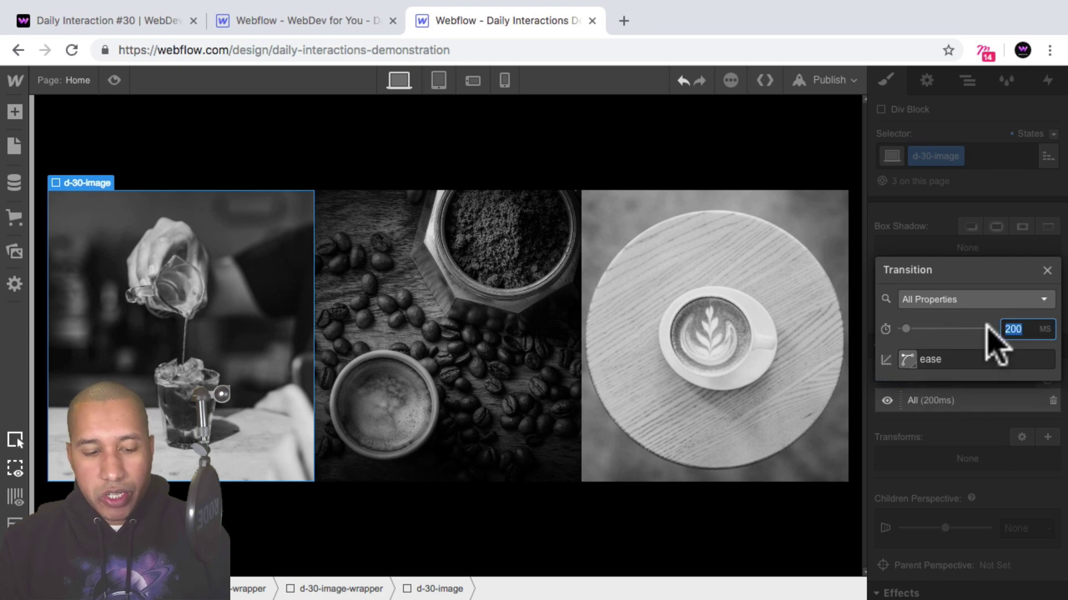
{"action": "type", "text": "500"}
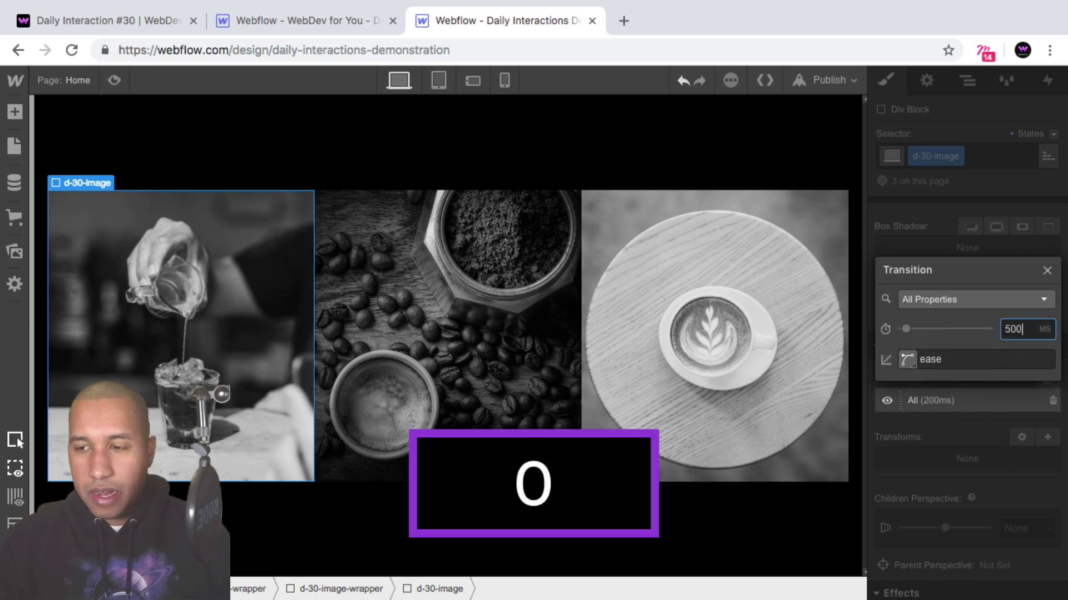
Step: Set the d-30-image transition's easing to Ease In Out, trying custom curve handles before restoring the preset
{"action": "left_click", "coordinate": [907, 361]}
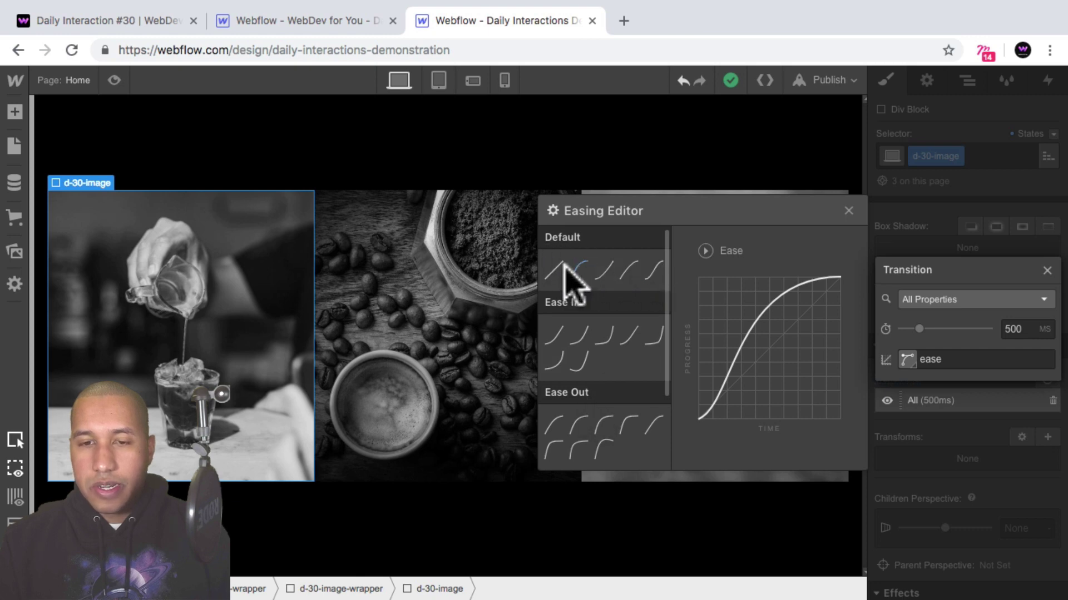
{"action": "left_click", "coordinate": [655, 271]}
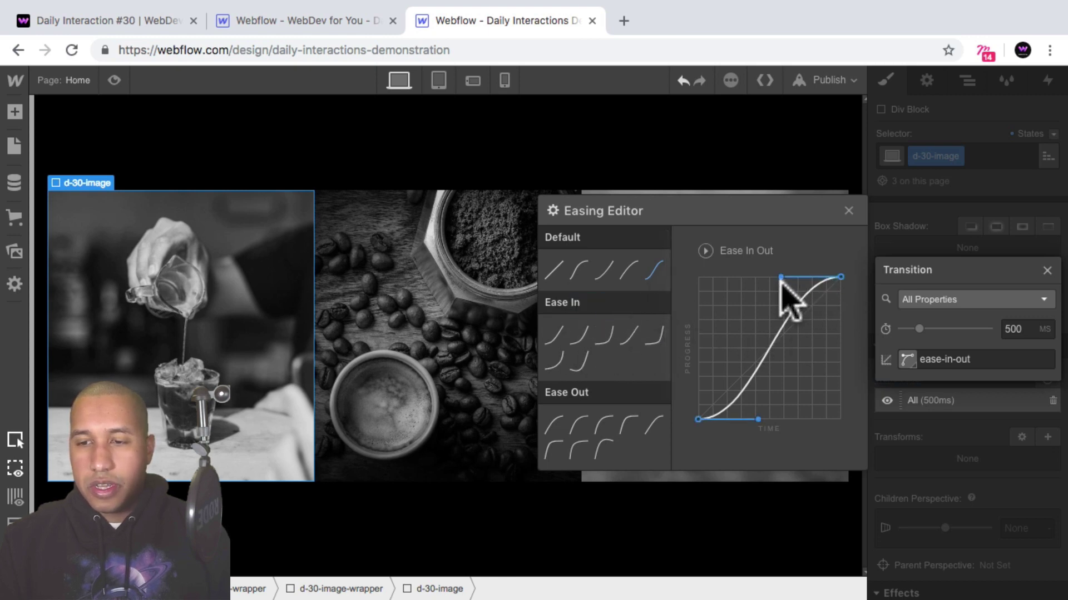
{"action": "left_click_drag", "start_coordinate": [781, 278], "coordinate": [759, 288]}
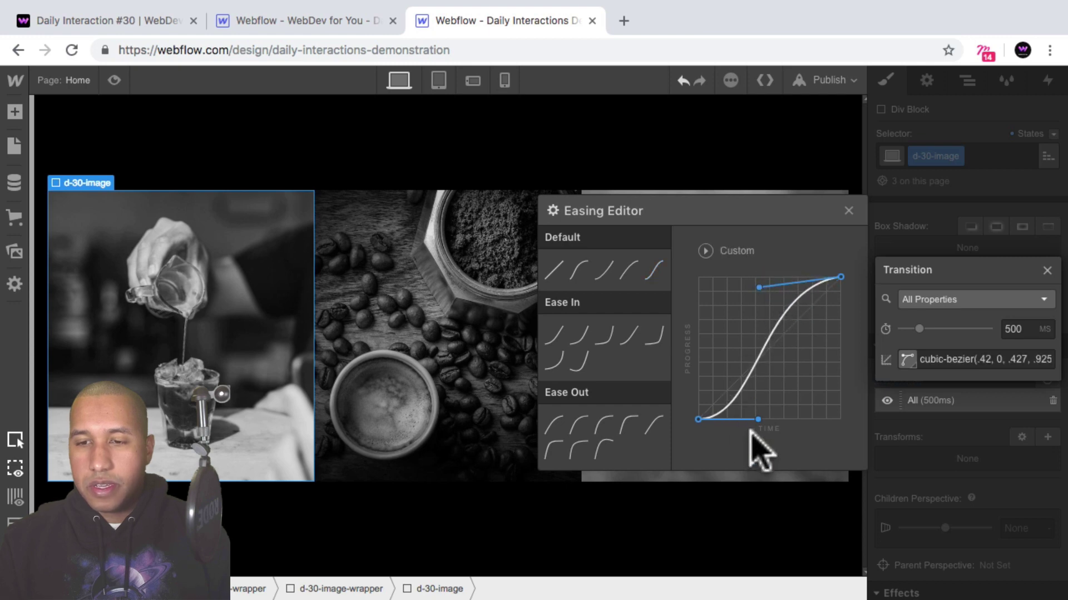
{"action": "left_click_drag", "start_coordinate": [759, 419], "coordinate": [761, 420]}
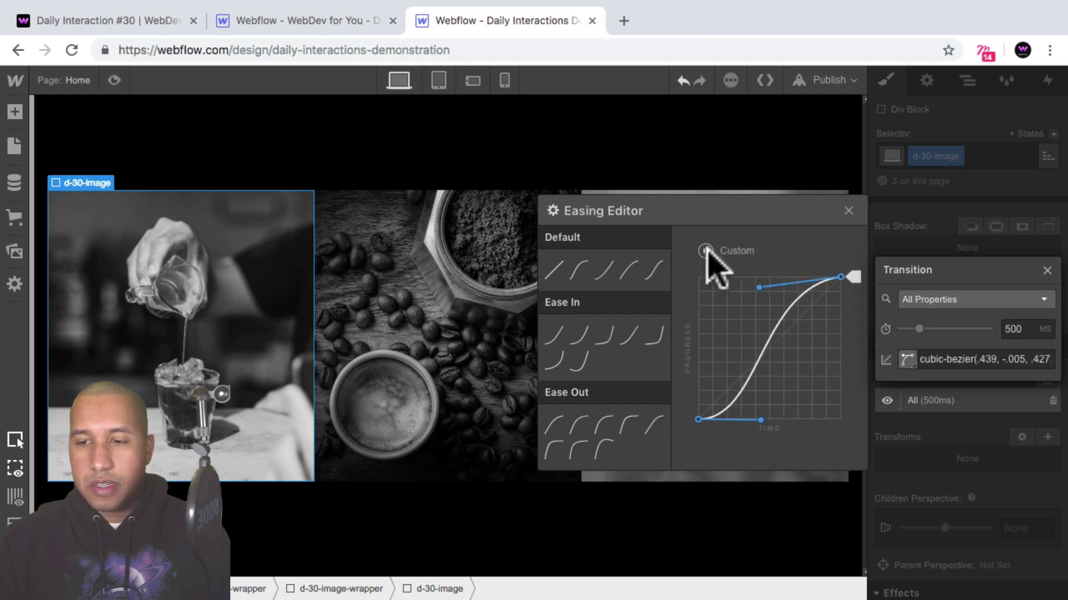
{"action": "left_click", "coordinate": [656, 274]}
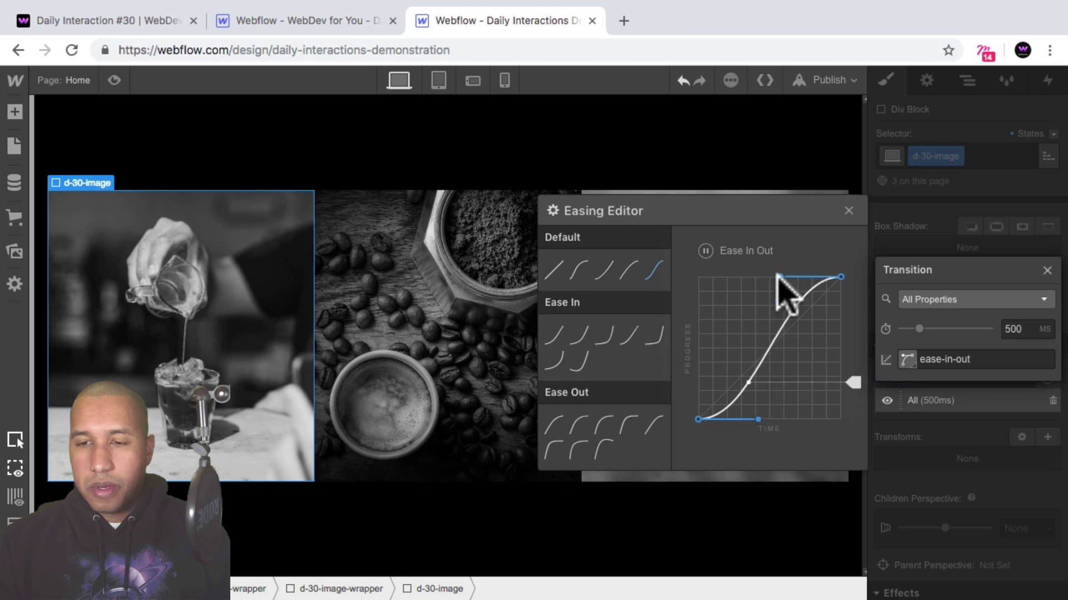
{"action": "left_click", "coordinate": [847, 209]}
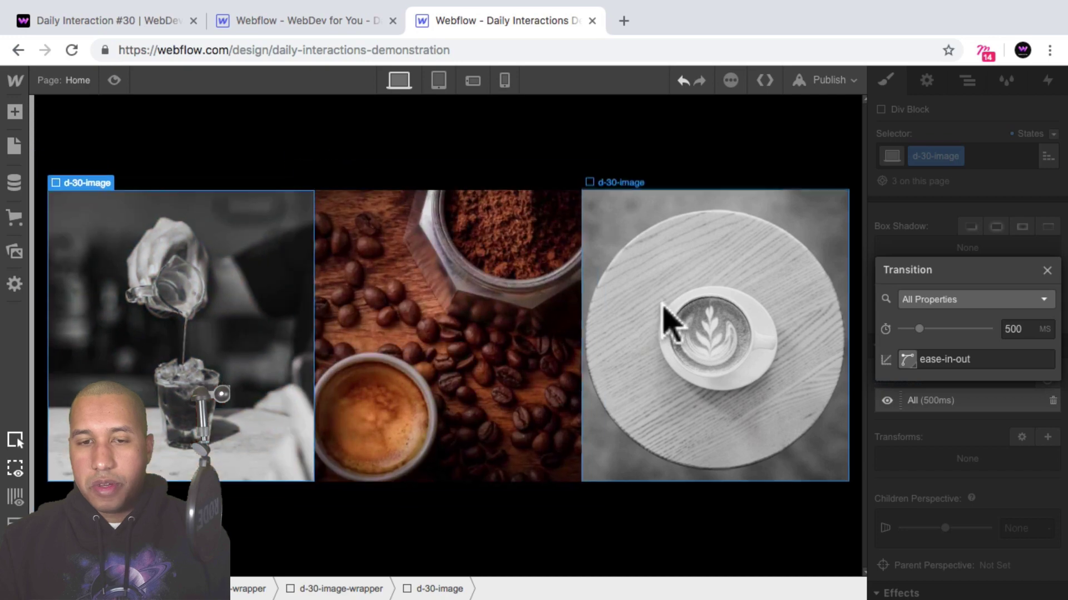
{"action": "left_click", "coordinate": [1062, 295]}
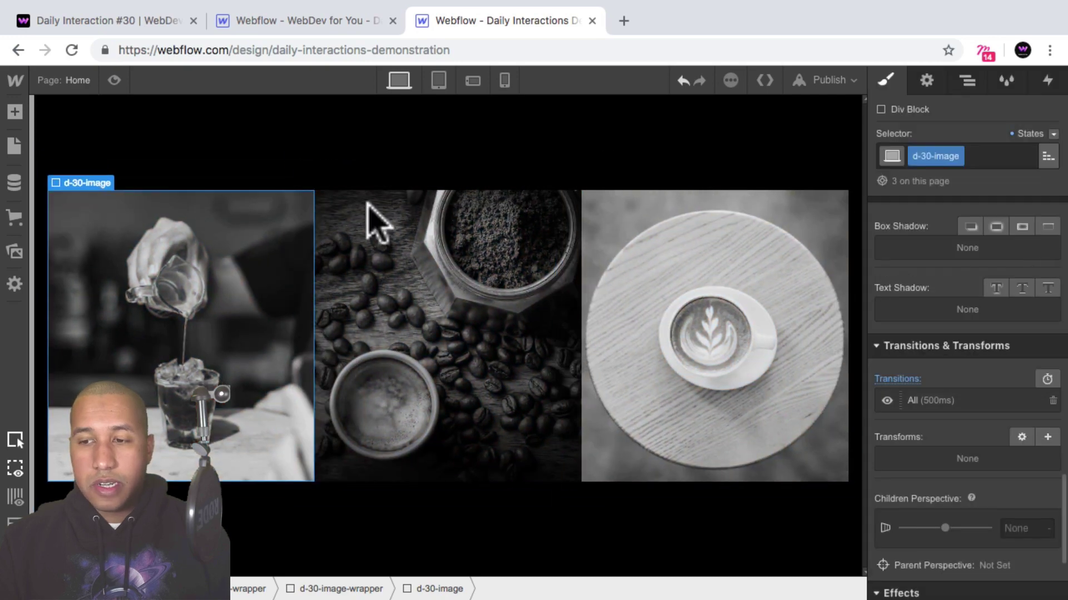
Step: Preview the hover effect on the images and review the easing curve of d-30-image's All Properties transition
{"action": "left_click", "coordinate": [114, 80]}
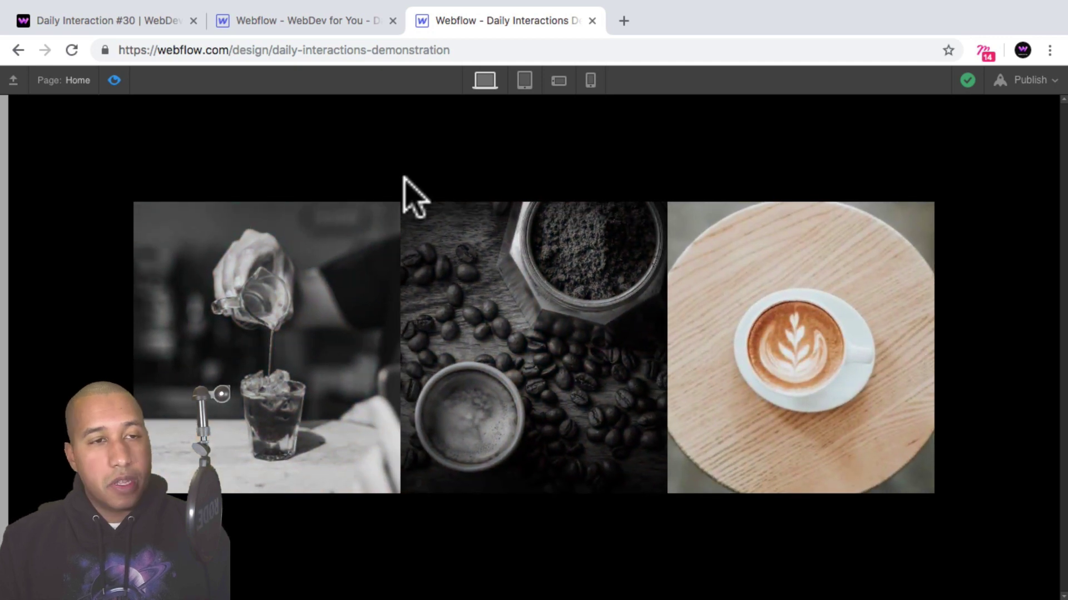
{"action": "left_click", "coordinate": [114, 80]}
{"action": "scroll", "coordinate": [979, 431], "scroll_direction": "down", "scroll_amount": 5}
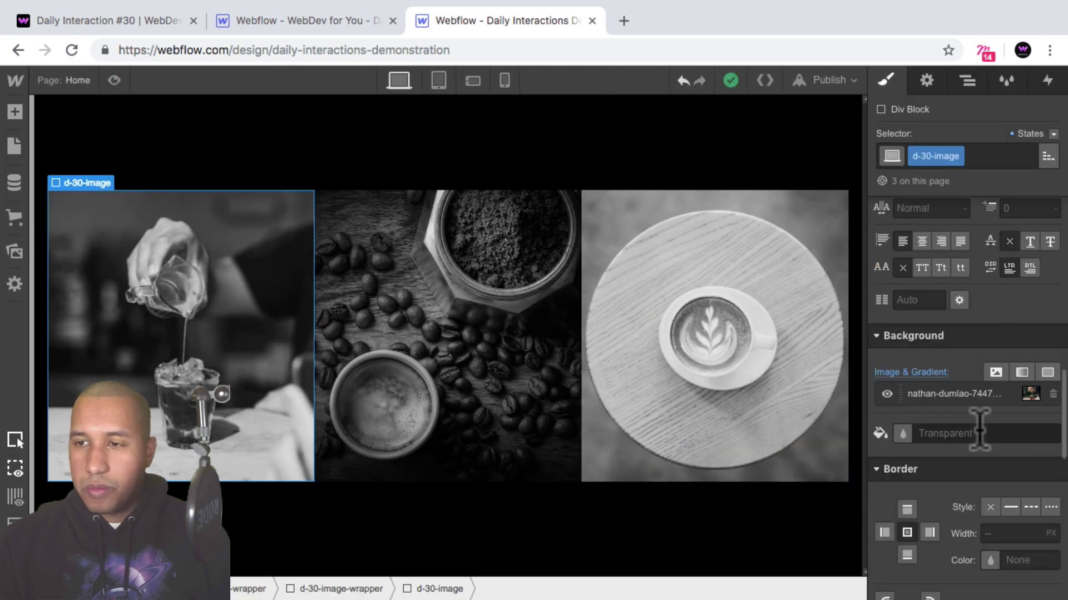
{"action": "scroll", "coordinate": [979, 431], "scroll_direction": "down", "scroll_amount": 8}
{"action": "left_click", "coordinate": [962, 424]}
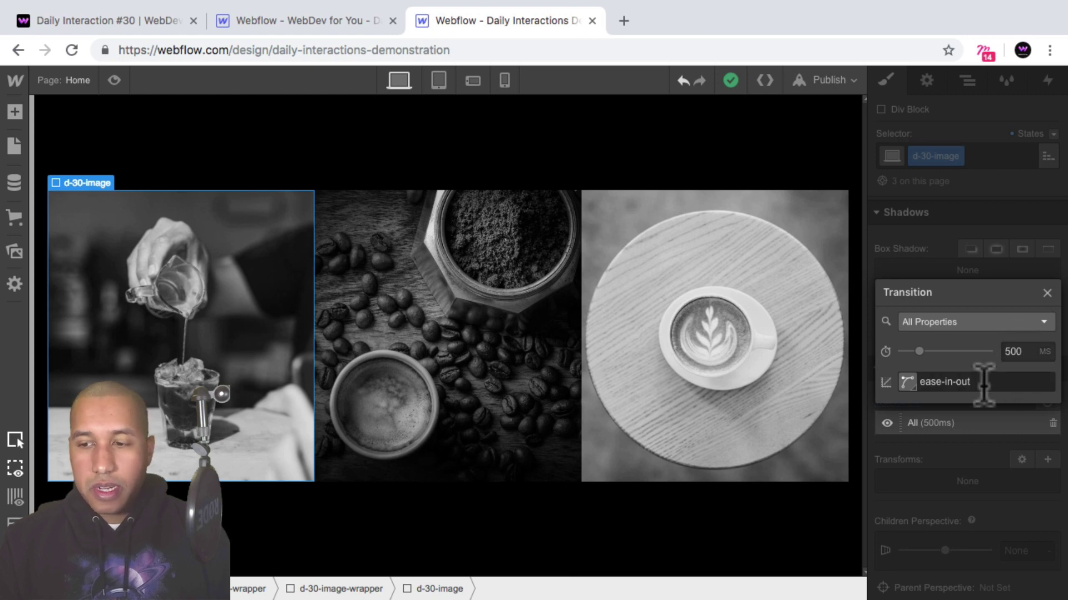
{"action": "left_click", "coordinate": [907, 382]}
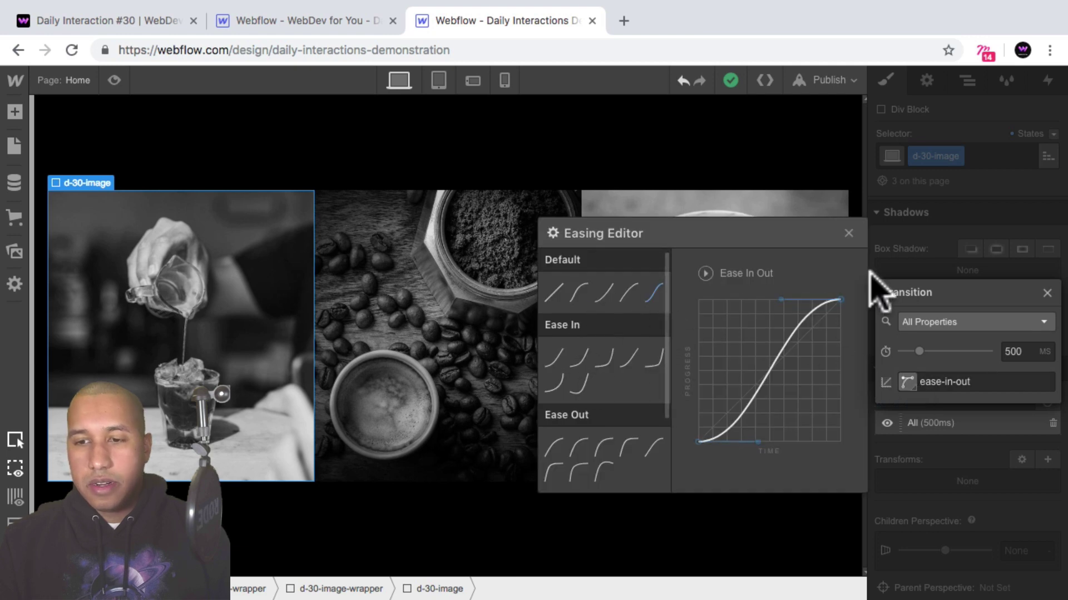
{"action": "left_click", "coordinate": [848, 234]}
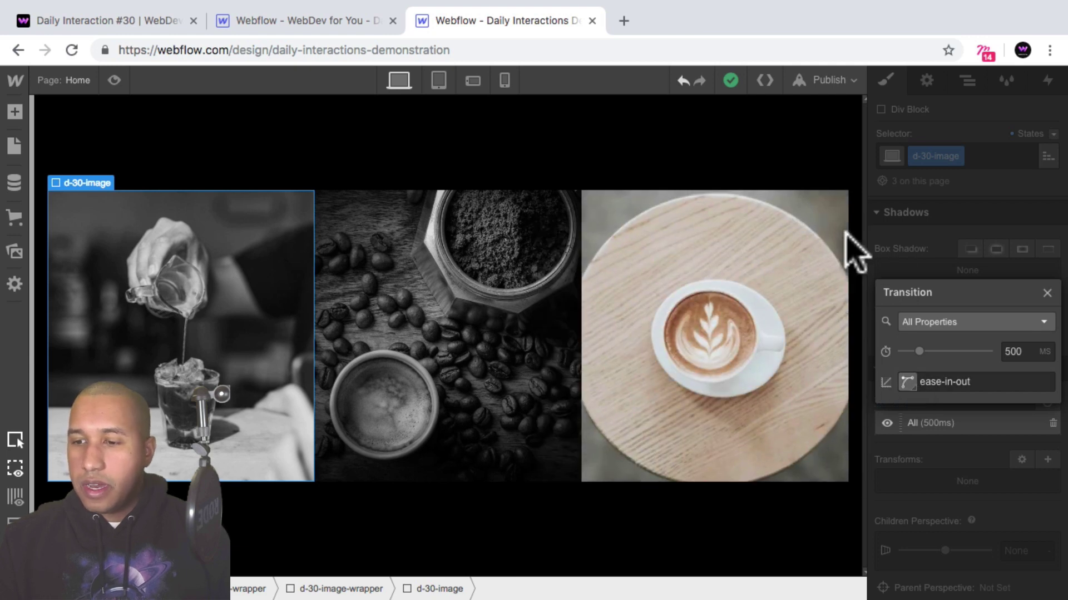
{"action": "left_click", "coordinate": [1047, 293]}
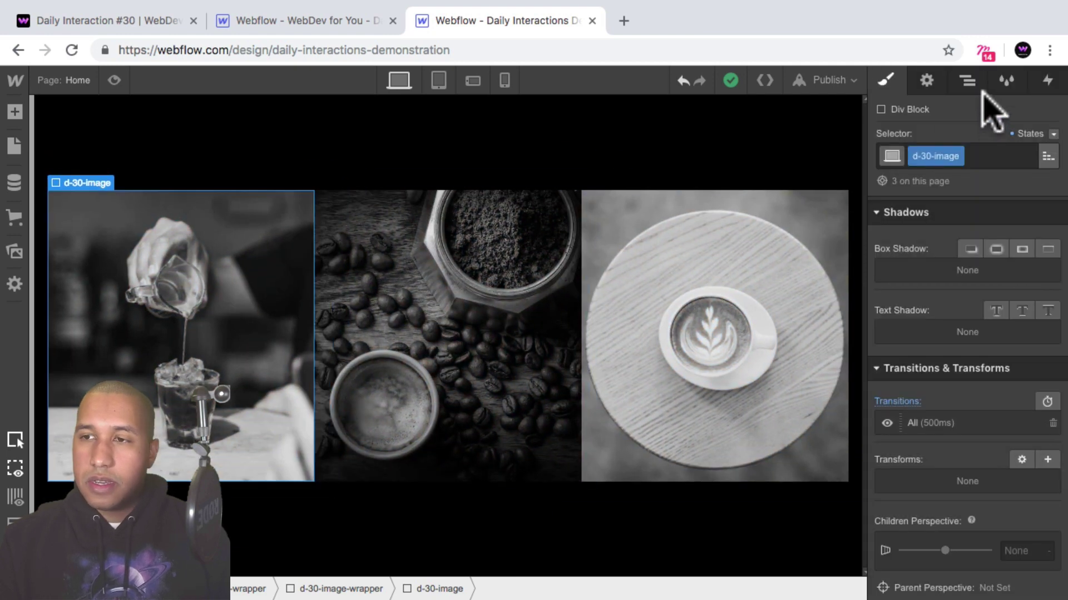
Step: Give d-30-image-wrapper left and right margins of 20 px, postponing the Java update prompt, and preview the hover effect
{"action": "left_click", "coordinate": [967, 80]}
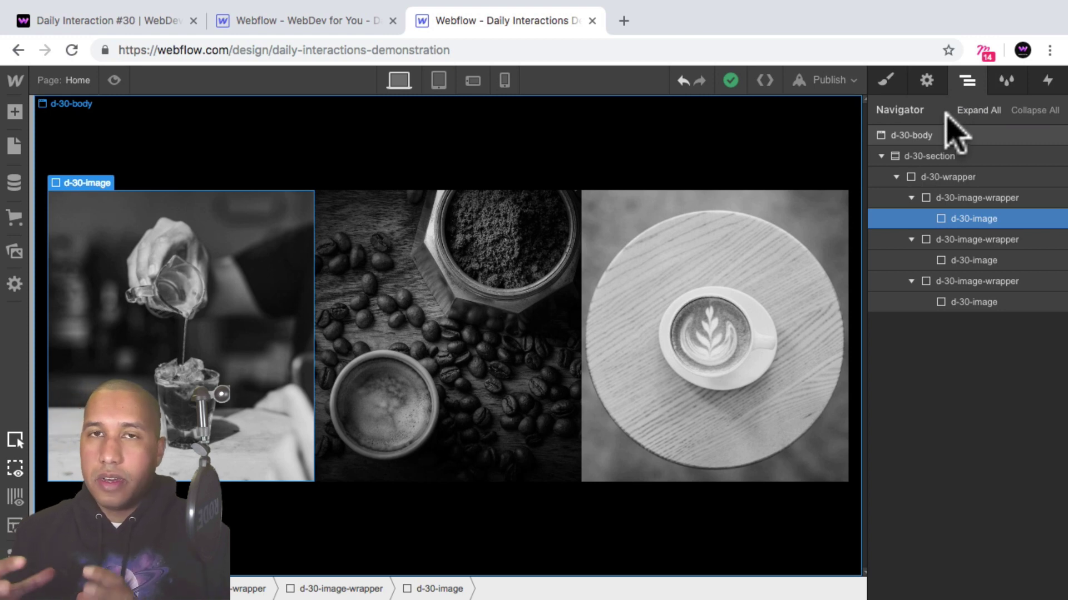
{"action": "left_click", "coordinate": [958, 199]}
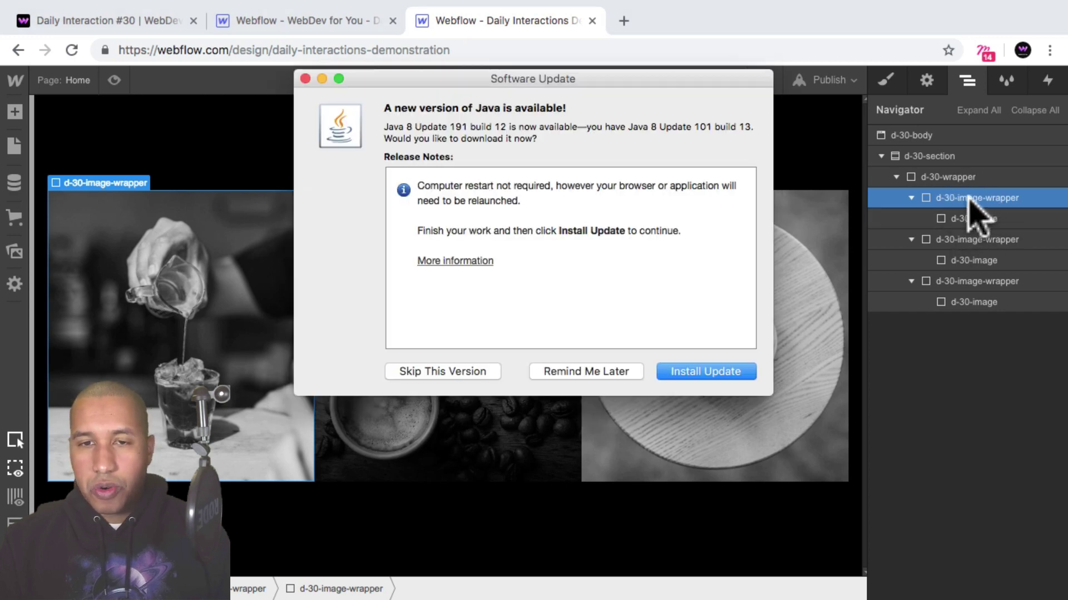
{"action": "left_click", "coordinate": [581, 373]}
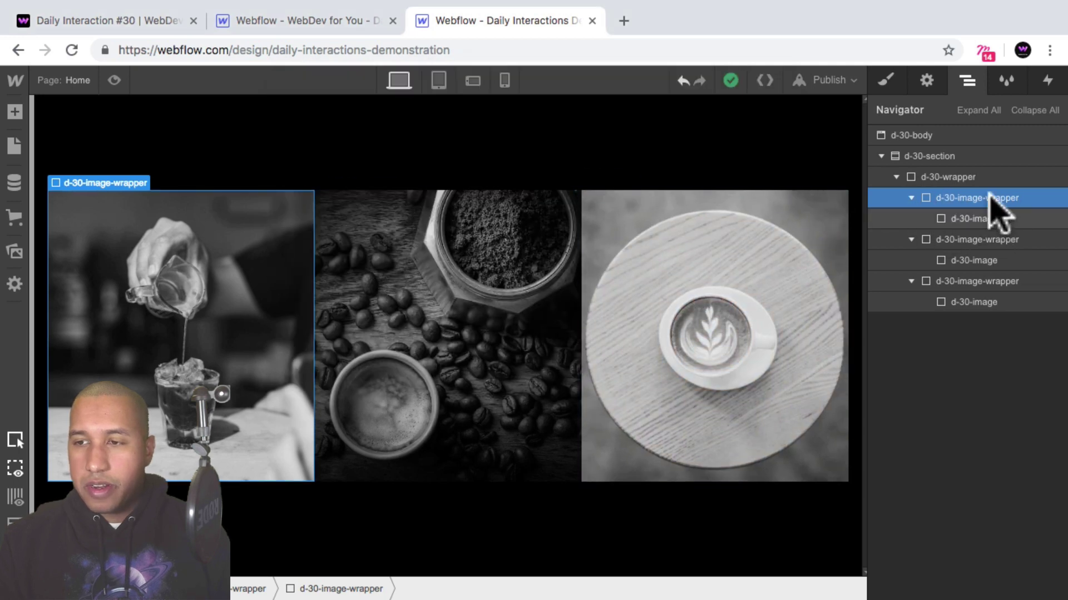
{"action": "left_click", "coordinate": [880, 75]}
{"action": "scroll", "coordinate": [979, 408], "scroll_direction": "down", "scroll_amount": 3}
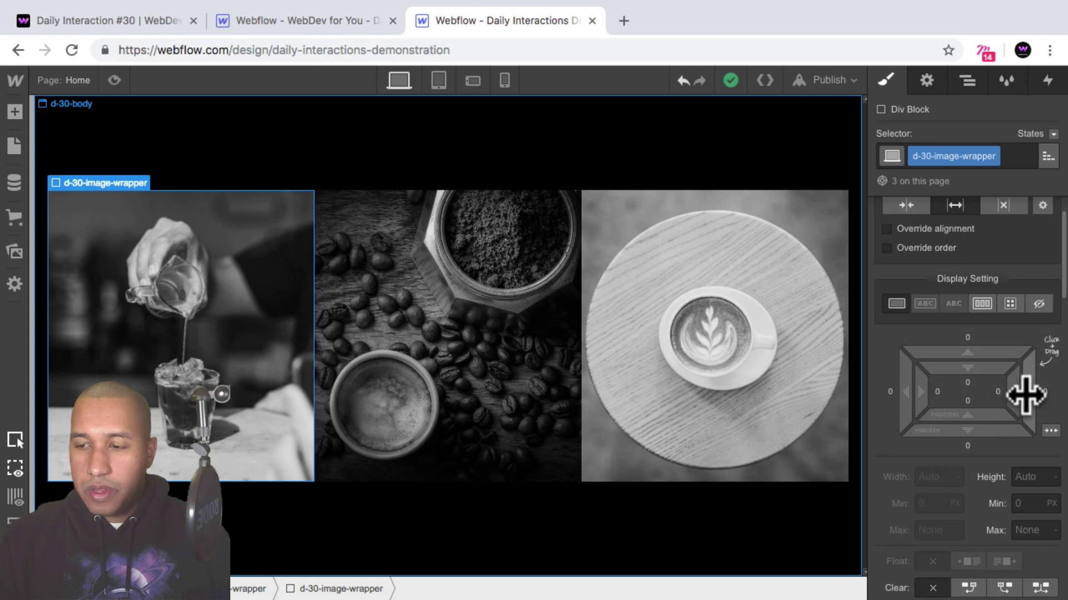
{"action": "key", "text": "alt"}
{"action": "mouse_move", "coordinate": [1032, 396]}
{"action": "left_mouse_down"}
{"action": "mouse_move", "coordinate": [1051, 397]}
{"action": "mouse_move", "coordinate": [1027, 398]}
{"action": "mouse_move", "coordinate": [1049, 405]}
{"action": "left_mouse_up"}
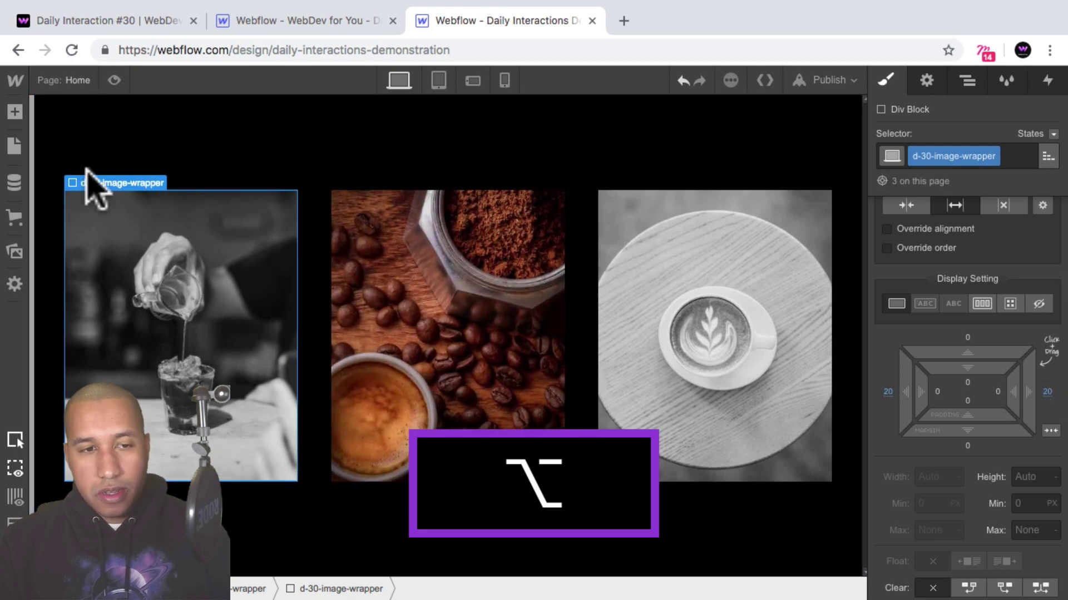
{"action": "left_click", "coordinate": [115, 80]}
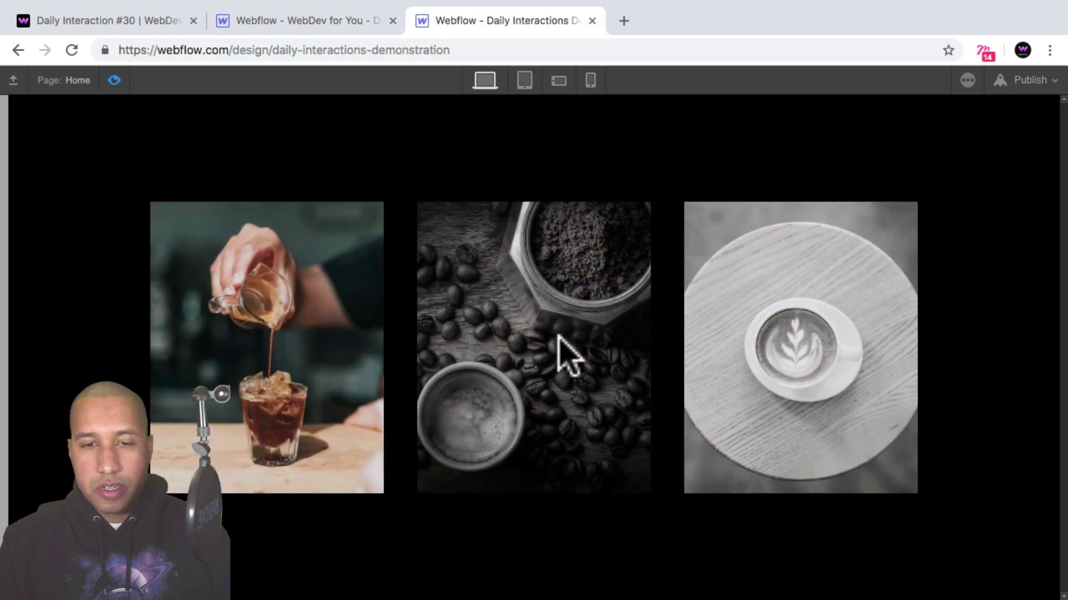
{"action": "key", "text": "super+shift+p"}
Step: Set the duration of d-30-image's All Properties transition to 250 ms and preview the hover effect
{"action": "left_click", "coordinate": [201, 321]}
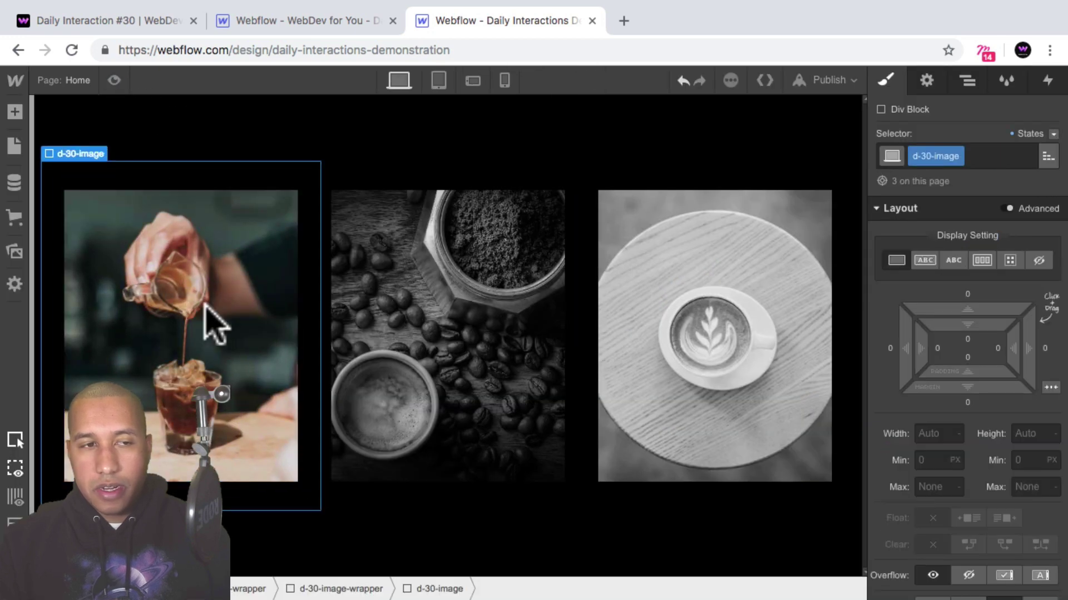
{"action": "scroll", "coordinate": [1045, 389], "scroll_direction": "down", "scroll_amount": 10}
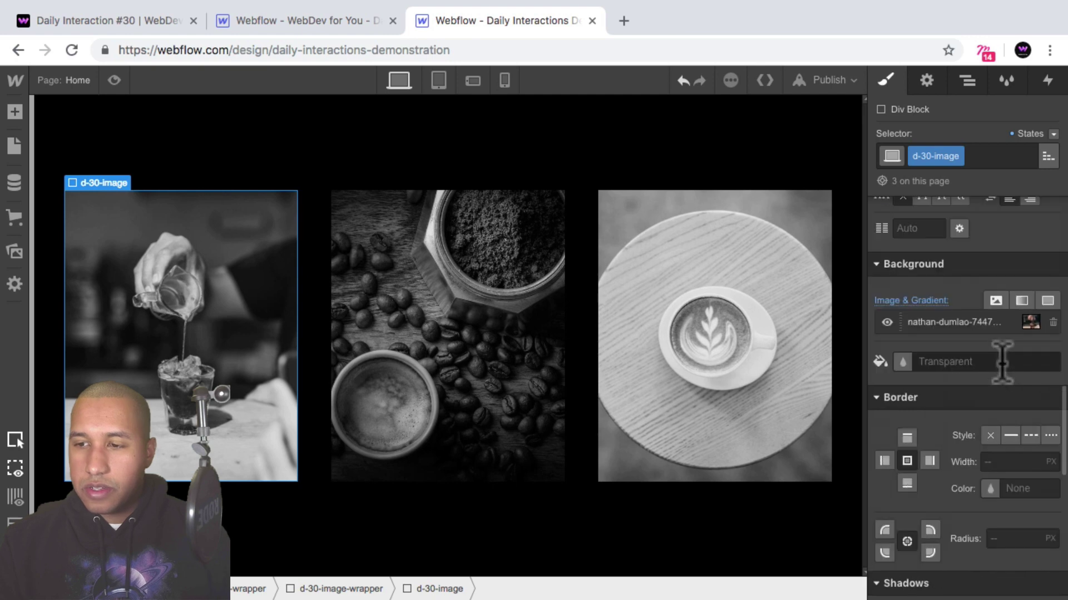
{"action": "scroll", "coordinate": [952, 367], "scroll_direction": "down", "scroll_amount": 6}
{"action": "left_click", "coordinate": [961, 467]}
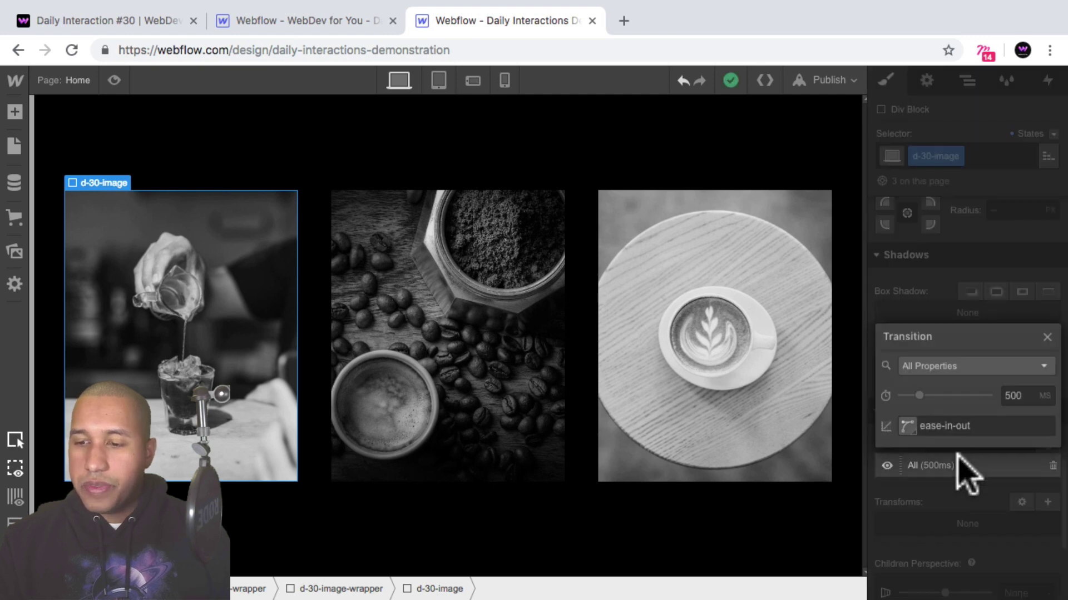
{"action": "left_click", "coordinate": [1012, 393]}
{"action": "type", "text": "250"}
{"action": "key", "text": "Return"}
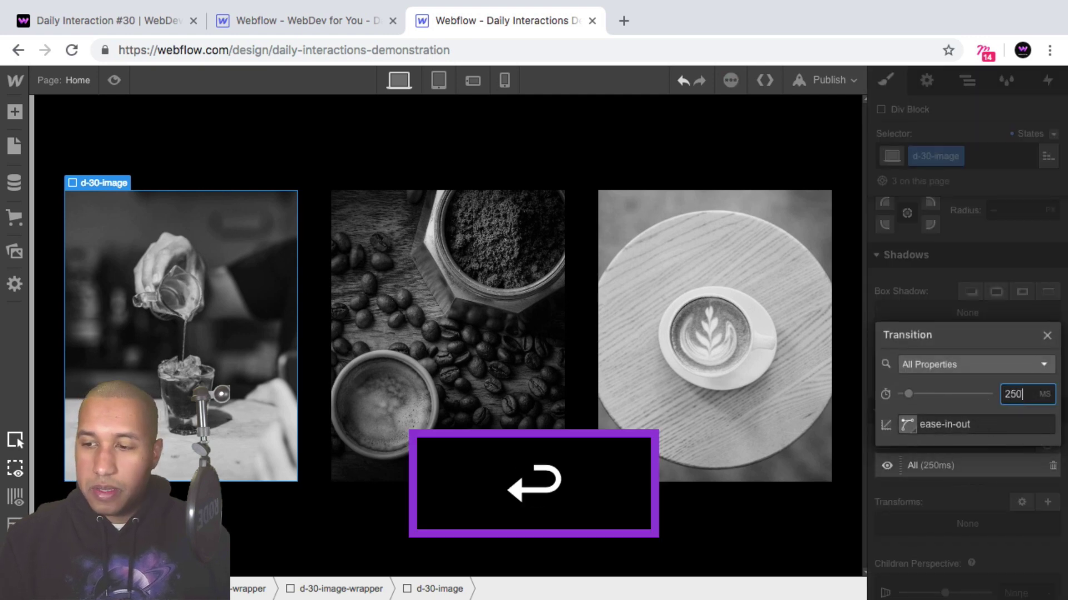
{"action": "left_click", "coordinate": [114, 80]}
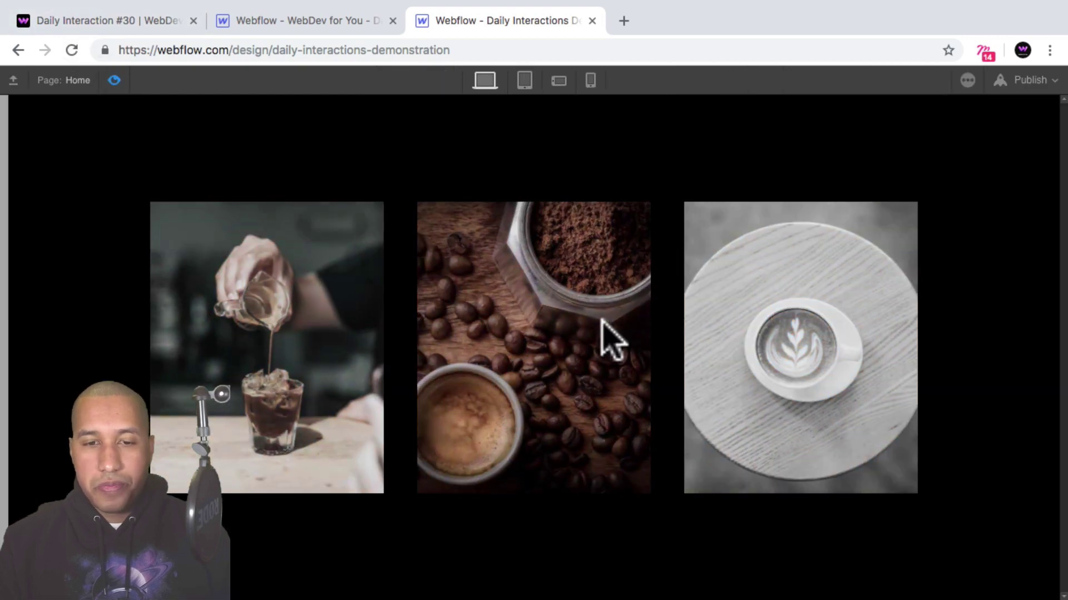
{"action": "left_click", "coordinate": [113, 82]}
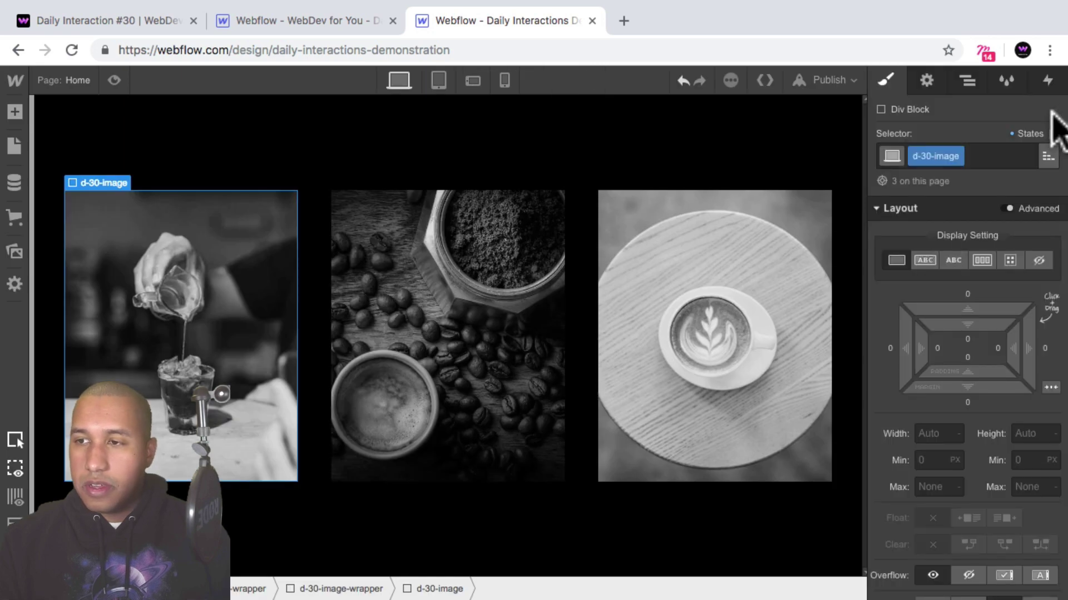
Step: Set the Scale transform in the Hover state of d-30-image to 1.5 on X and Y and preview the page
{"action": "left_click", "coordinate": [1052, 134]}
{"action": "left_click", "coordinate": [1023, 167]}
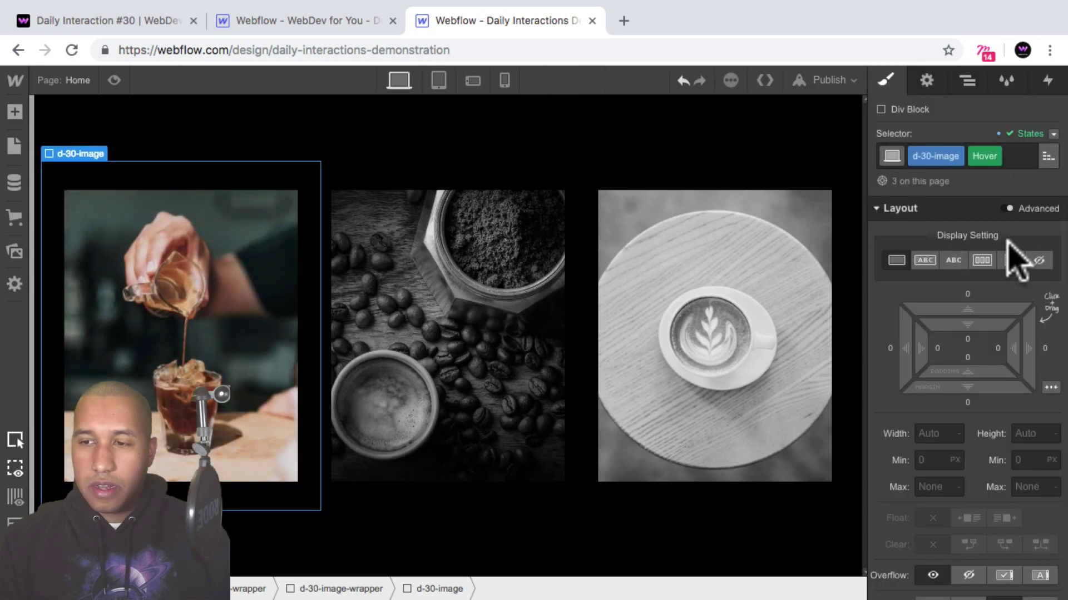
{"action": "scroll", "coordinate": [1016, 262], "scroll_direction": "down", "scroll_amount": 15}
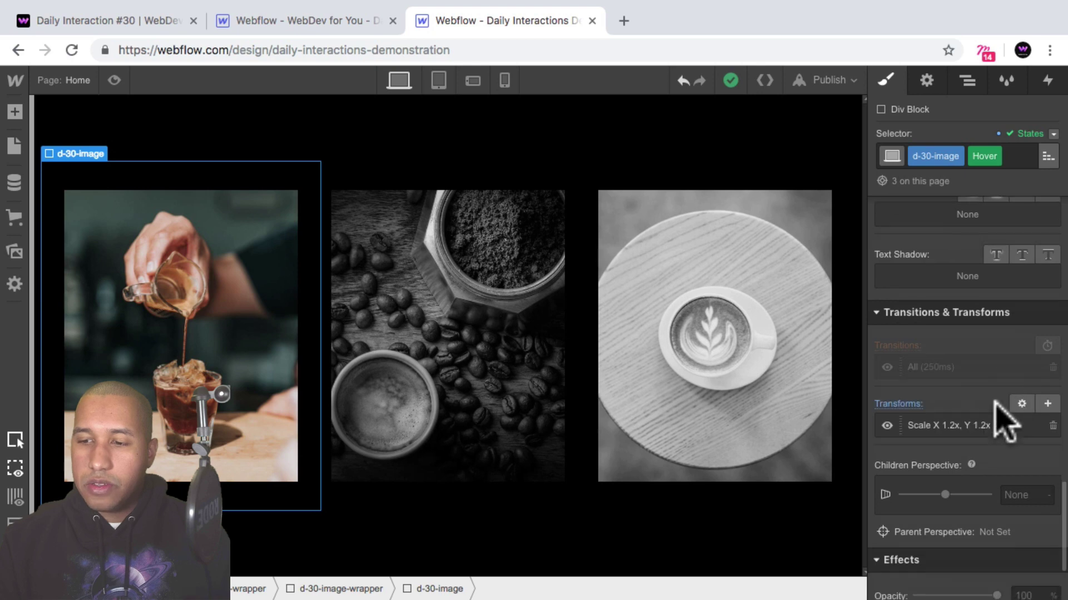
{"action": "left_click", "coordinate": [959, 405]}
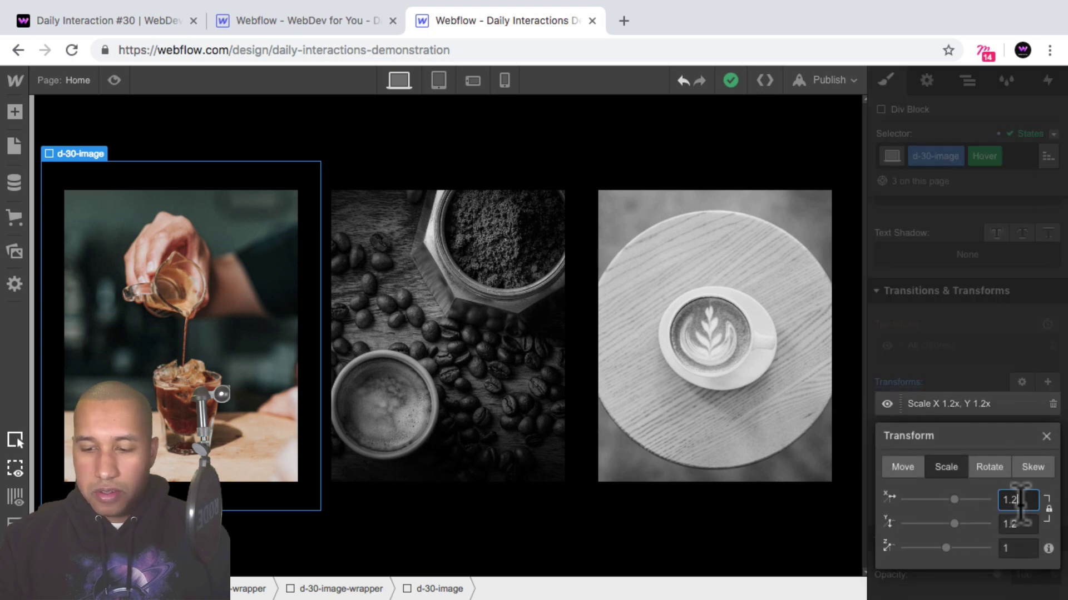
{"action": "key", "text": "BackSpace"}
{"action": "type", "text": "5"}
{"action": "key", "text": "Return"}
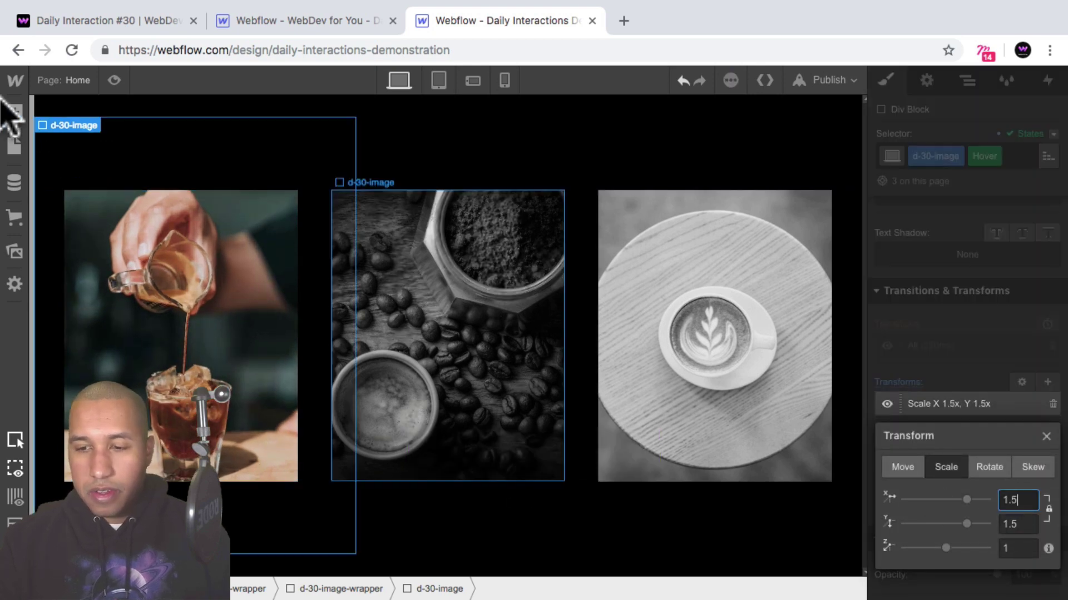
{"action": "left_click", "coordinate": [114, 80]}
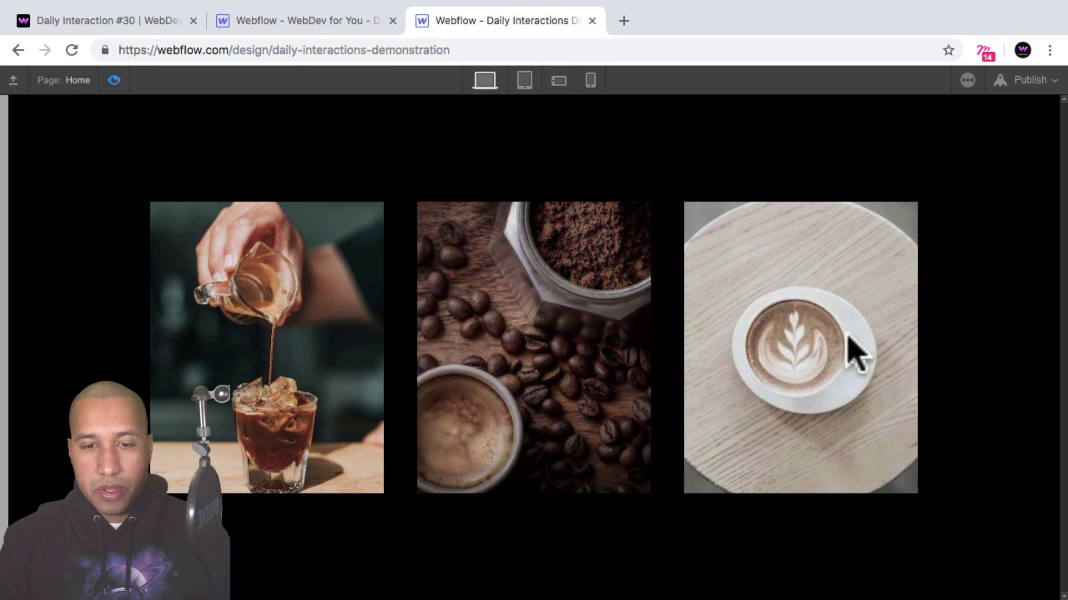
{"action": "key", "text": "super+shift+p"}
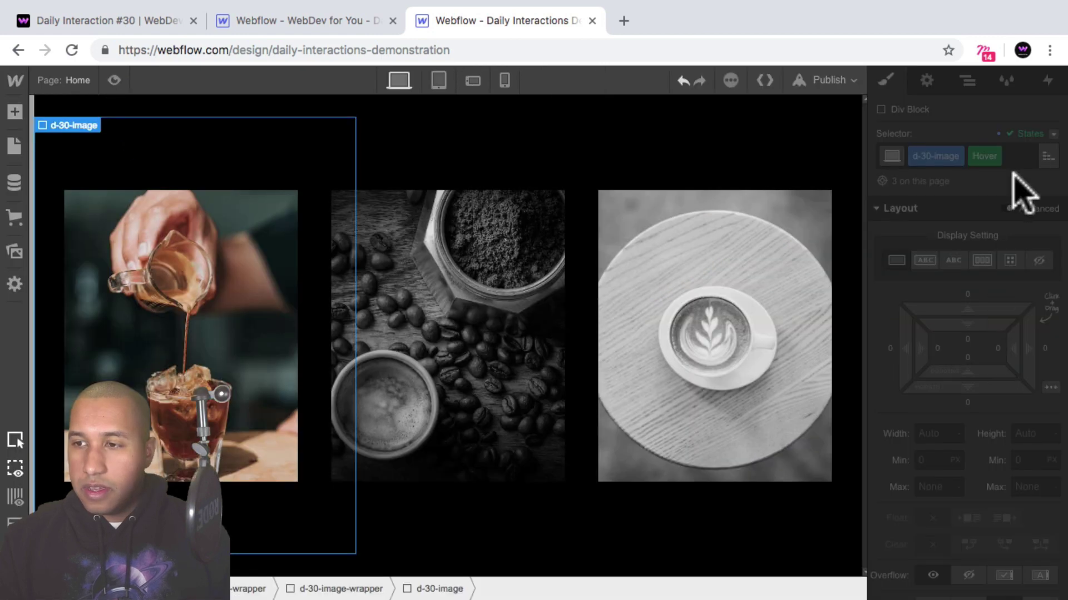
Step: Return d-30-image to its None state and preview the page with the stronger hover zoom
{"action": "left_click", "coordinate": [1050, 136]}
{"action": "left_click", "coordinate": [1019, 164]}
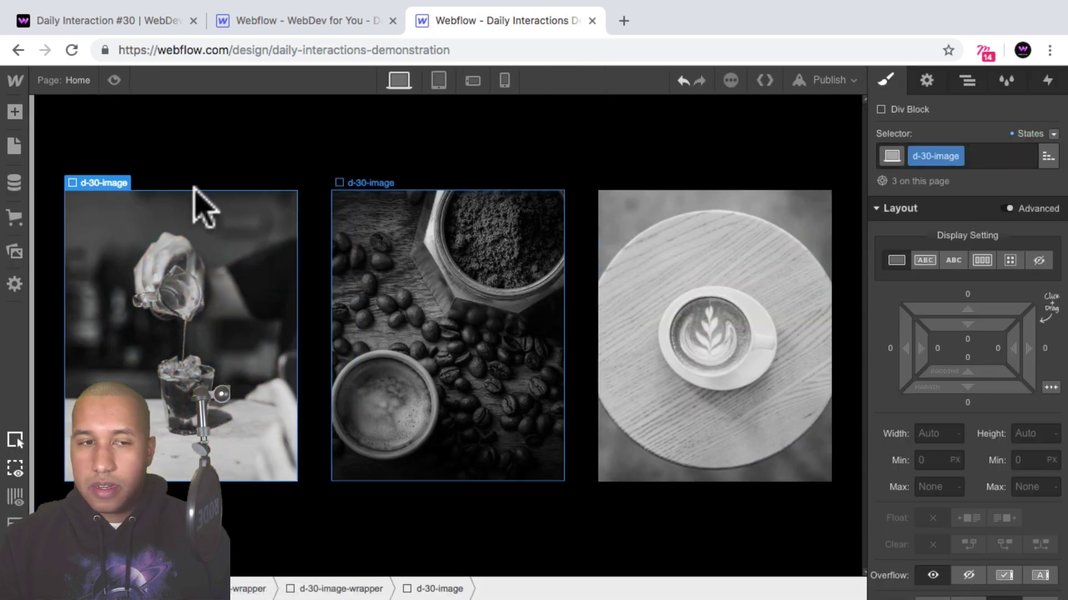
{"action": "left_click", "coordinate": [113, 80]}
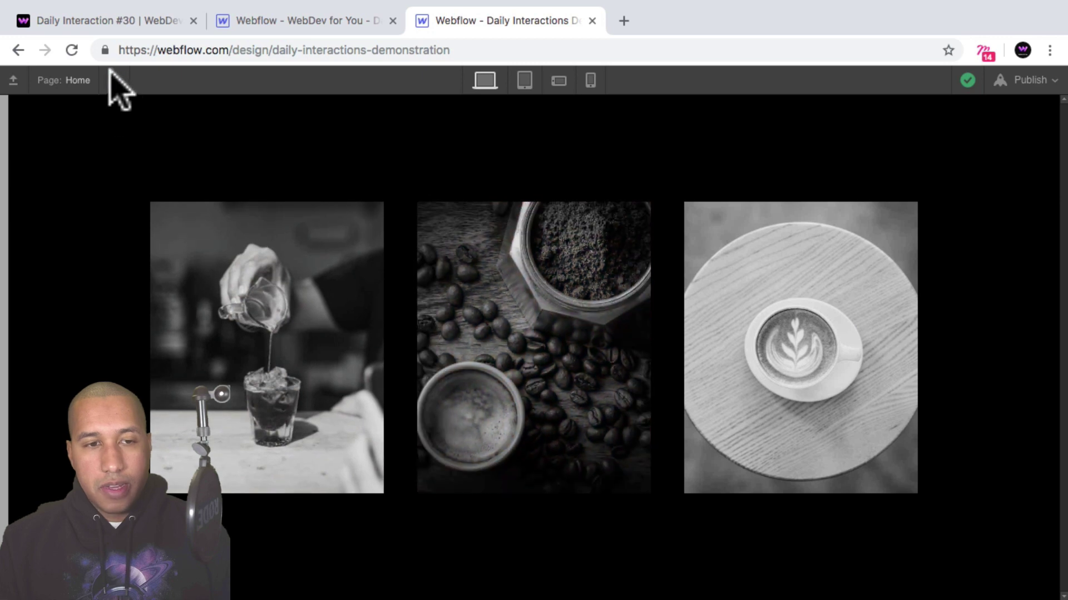
{"action": "left_click", "coordinate": [113, 82]}
Step: Set the cursor of d-30-image to pointer in its None state
{"action": "scroll", "coordinate": [1021, 325], "scroll_direction": "down", "scroll_amount": 15}
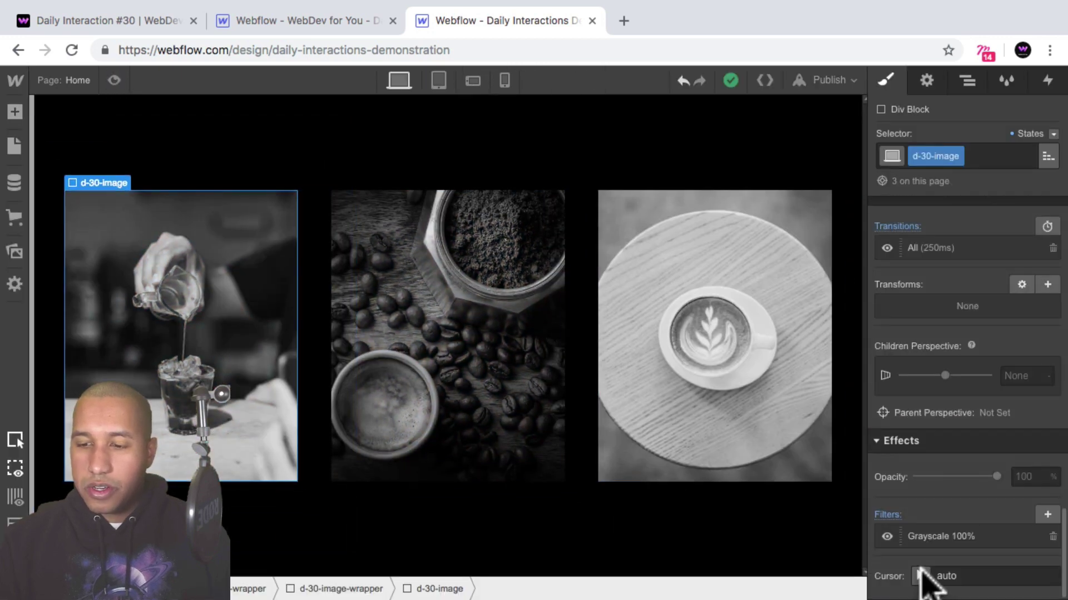
{"action": "left_click", "coordinate": [920, 573]}
{"action": "left_click", "coordinate": [893, 331]}
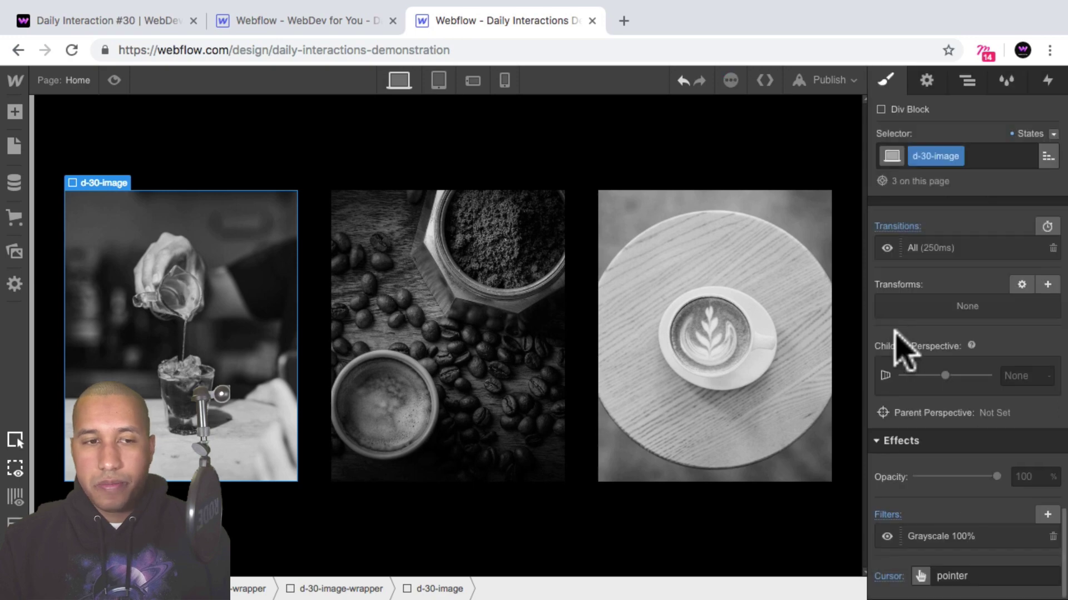
Step: Preview the pointer cursor and hover effect on the page, and inspect the classes of the three d-30-image blocks
{"action": "left_click", "coordinate": [114, 80]}
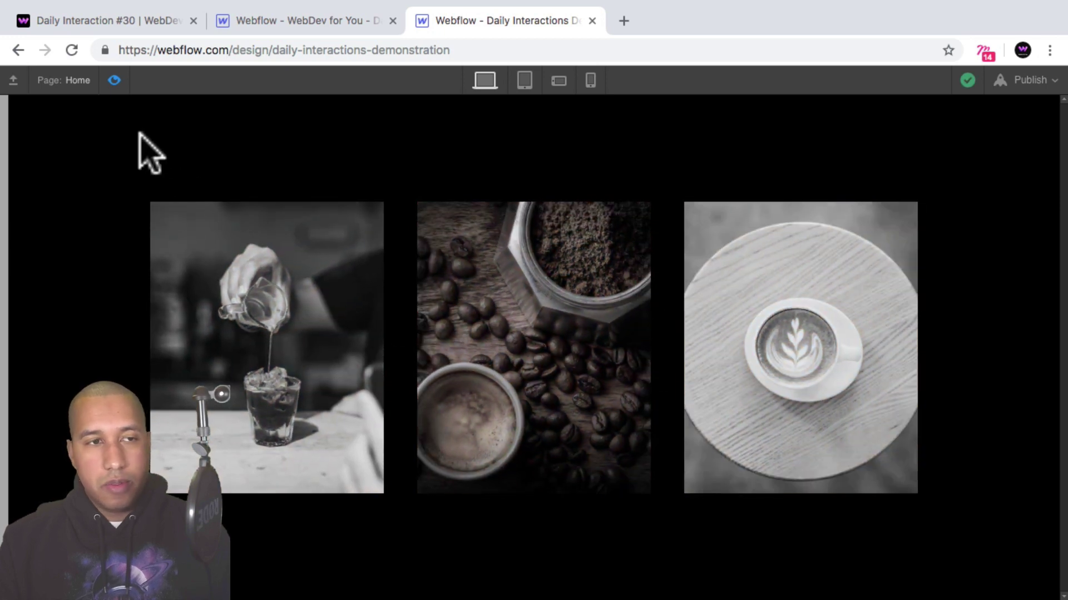
{"action": "left_click", "coordinate": [114, 81]}
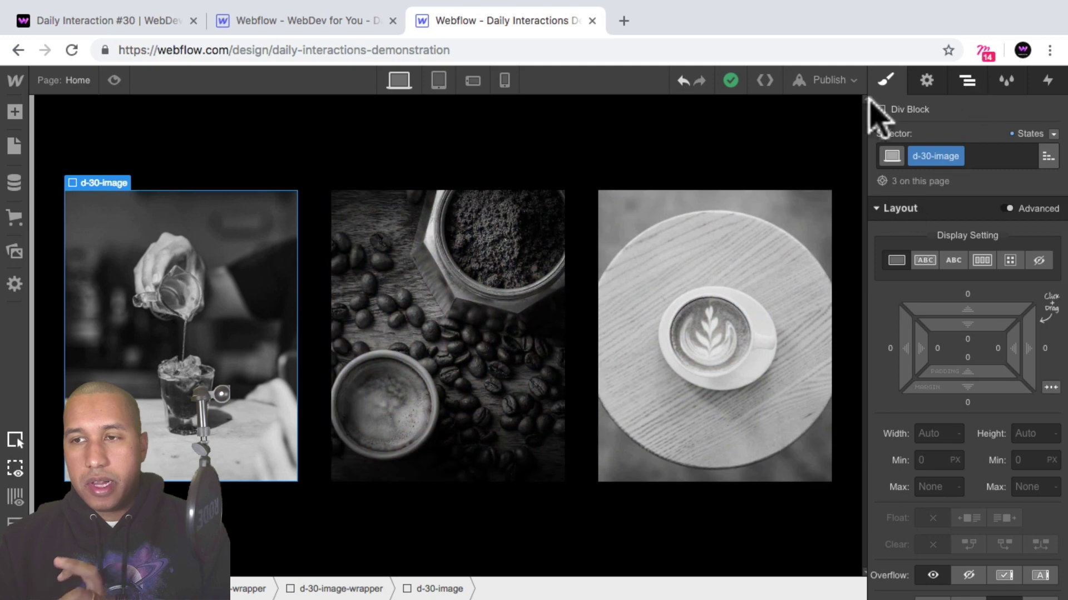
{"action": "left_click", "coordinate": [440, 338]}
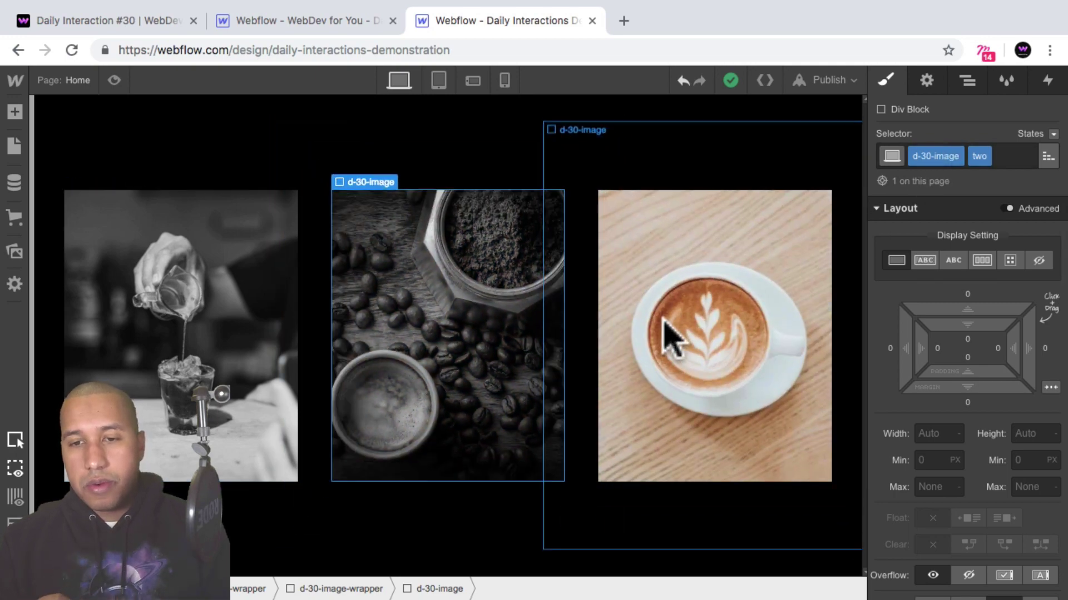
{"action": "left_click", "coordinate": [670, 336]}
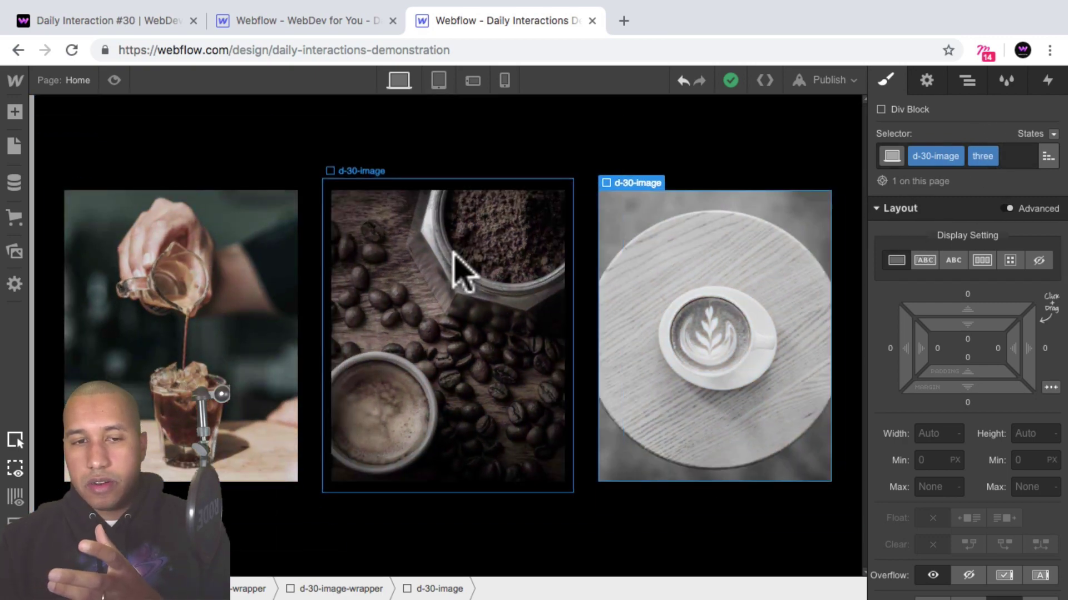
{"action": "left_click", "coordinate": [207, 292]}
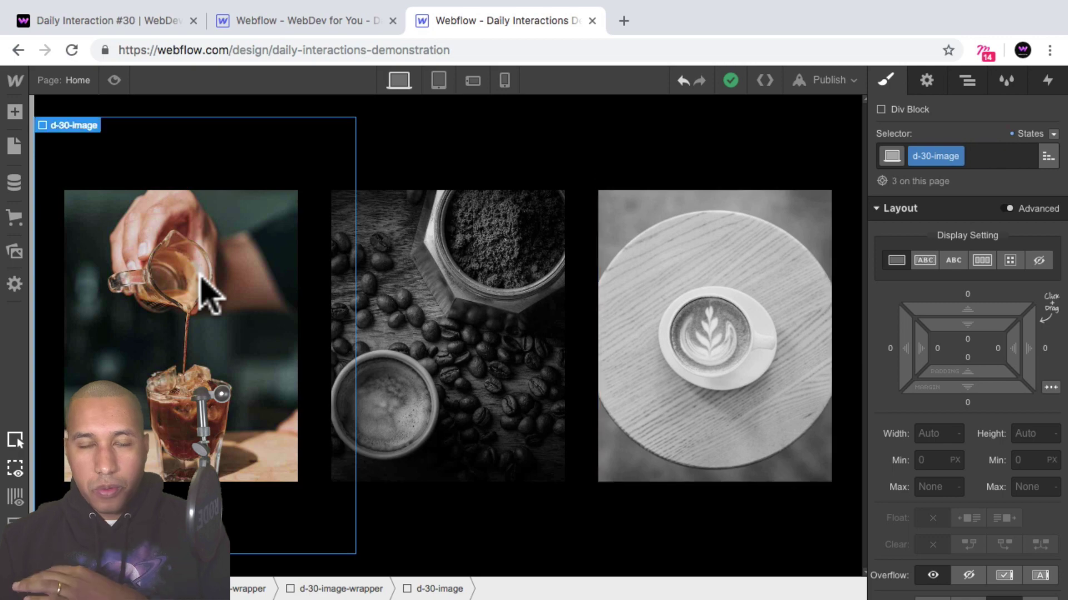
Step: Preview the finished hover interaction once more, select d-30-section, and switch to the published Daily Interaction #30 demo for comparison
{"action": "left_click", "coordinate": [114, 80]}
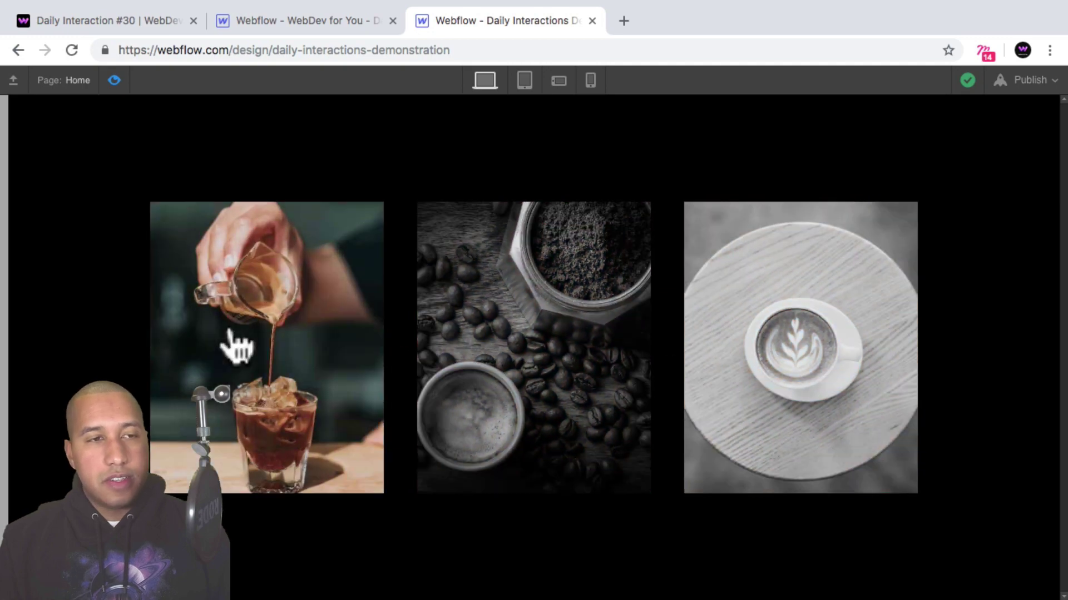
{"action": "left_click", "coordinate": [114, 80]}
{"action": "left_click", "coordinate": [156, 136]}
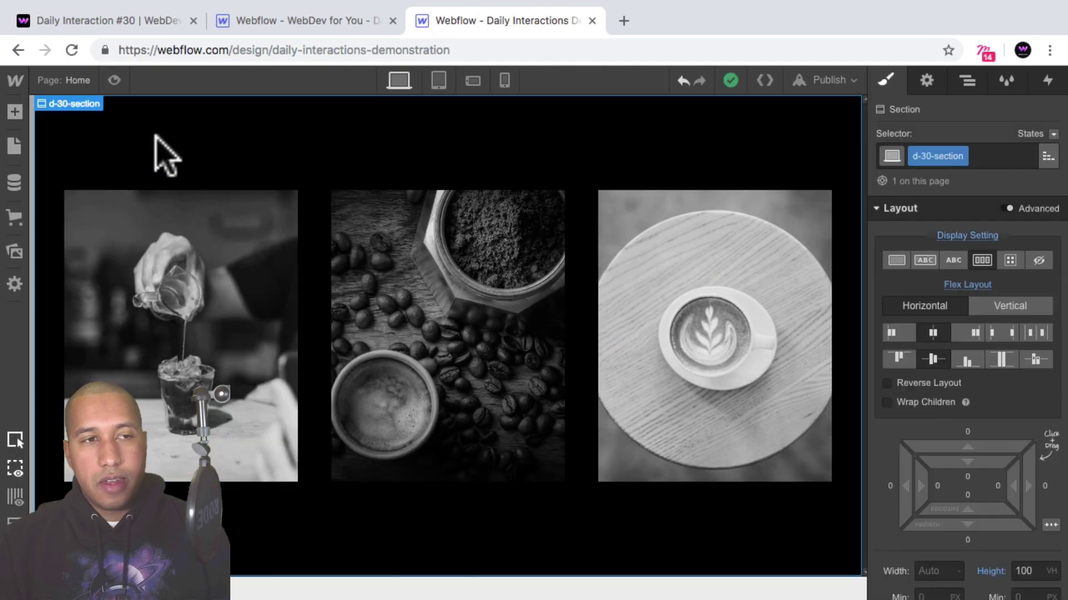
{"action": "left_click", "coordinate": [117, 21]}
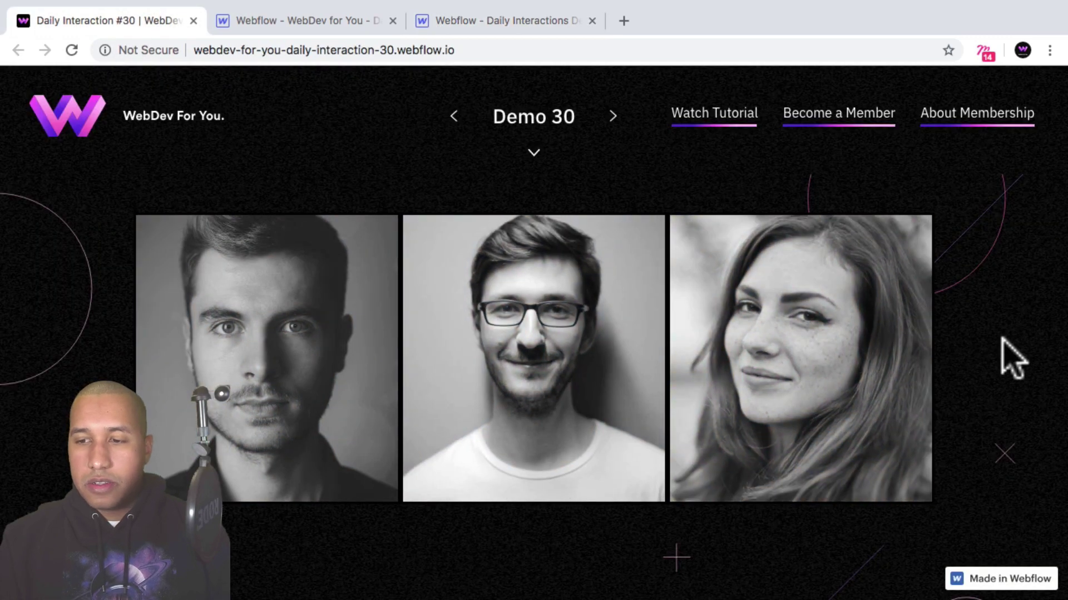